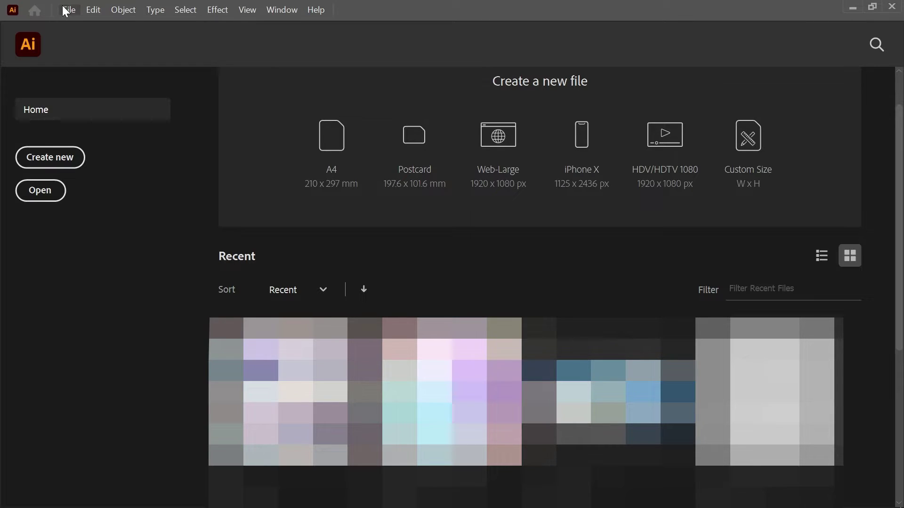
# Step: Create a document from the 1280 × 1280 px preset and name it Feed
pyautogui.click(69, 9)
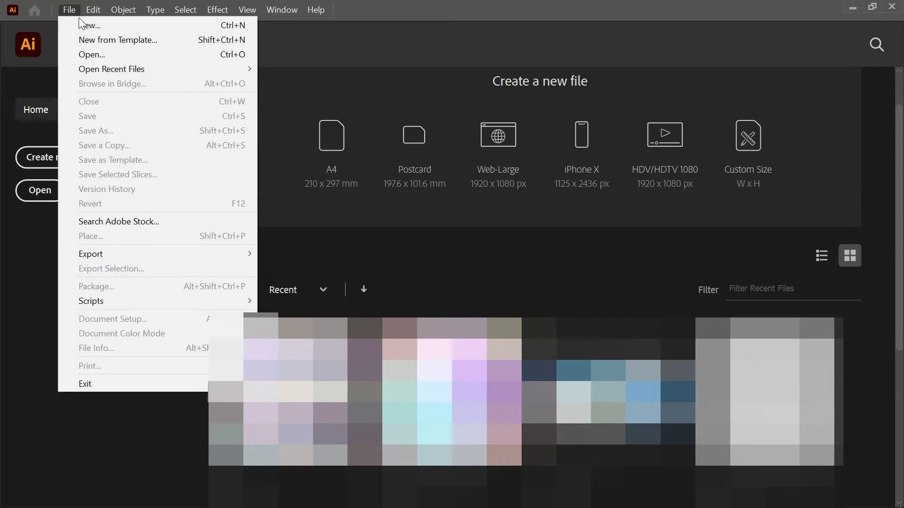
pyautogui.click(82, 25)
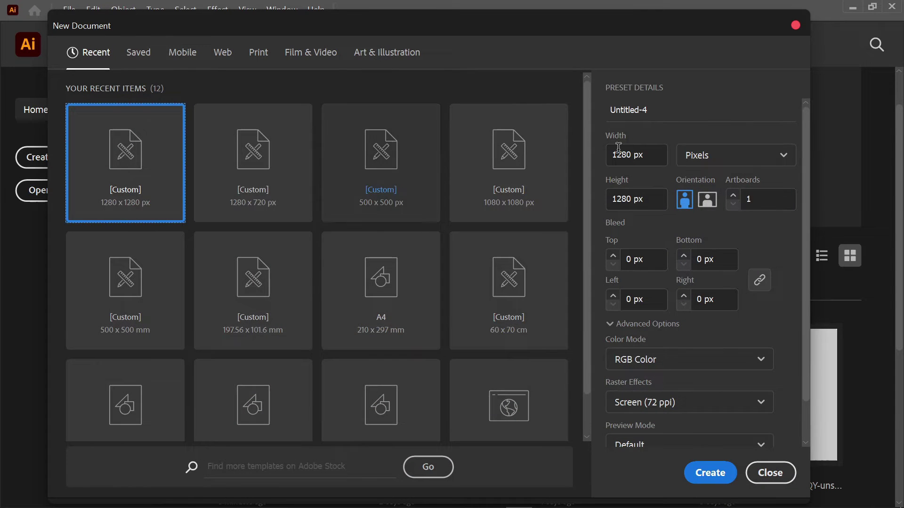
pyautogui.click(702, 113)
pyautogui.moveTo(612, 109); pyautogui.dragTo(655, 130)
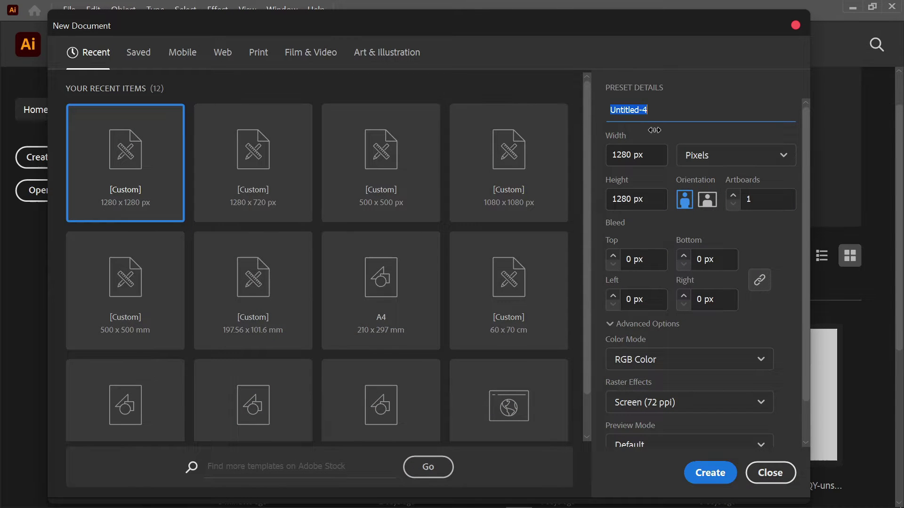
pyautogui.write('Feed')
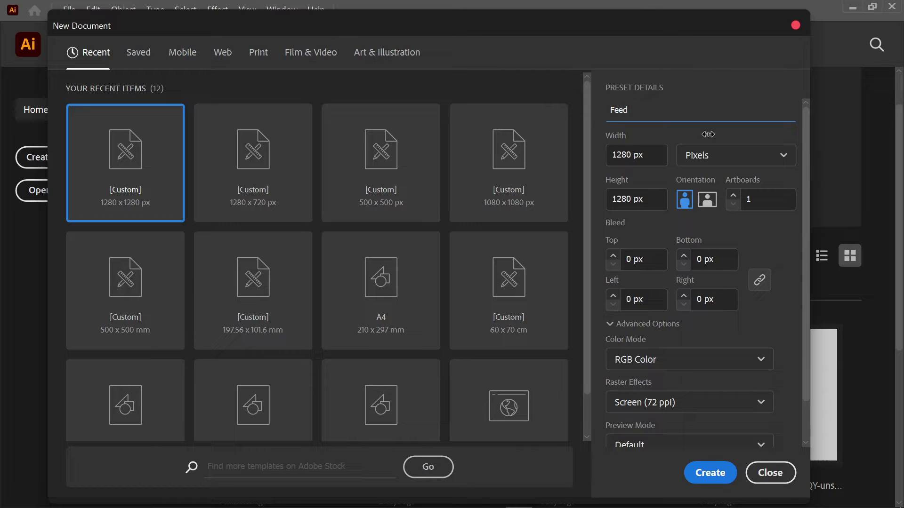
pyautogui.click(646, 154)
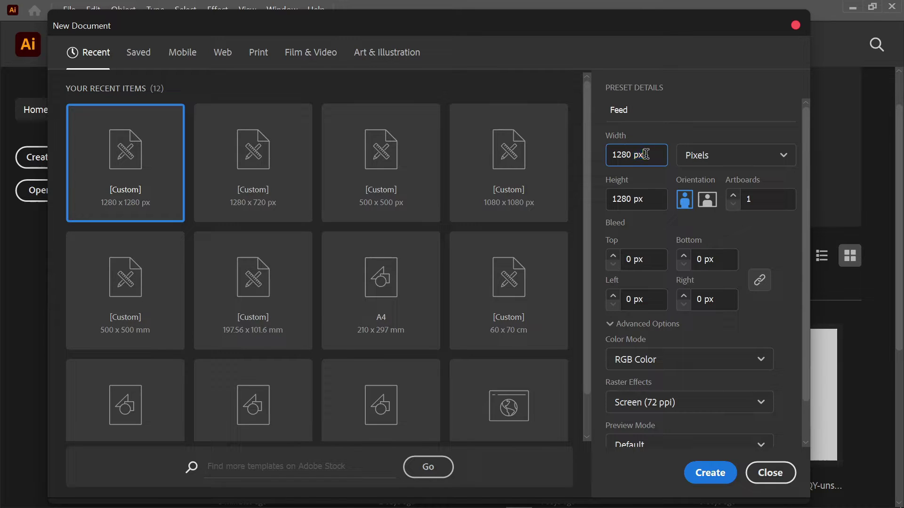
pyautogui.click(651, 201)
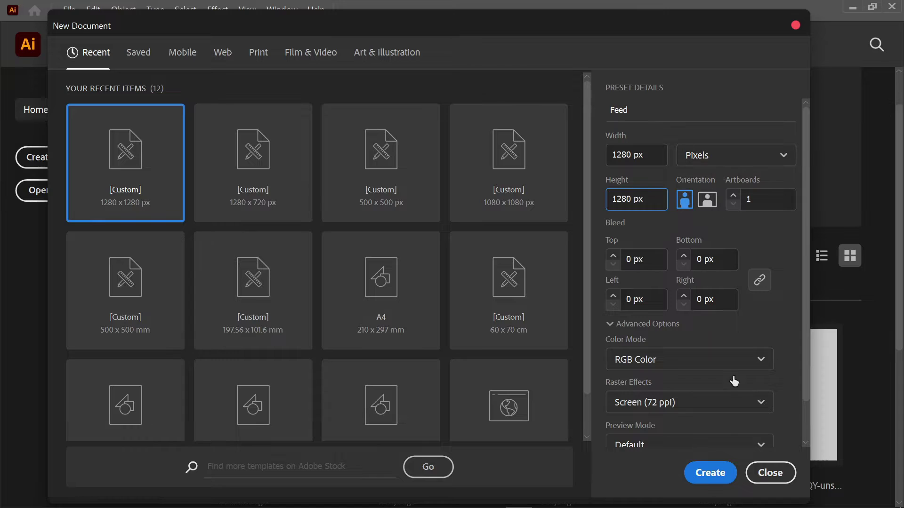
pyautogui.click(721, 467)
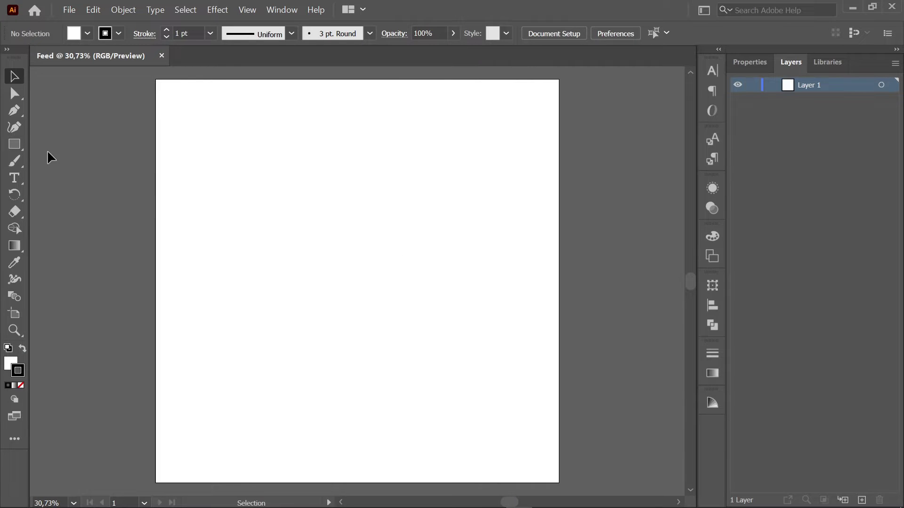
# Step: Draw a rectangle covering the whole artboard and remove its stroke
pyautogui.click(16, 144)
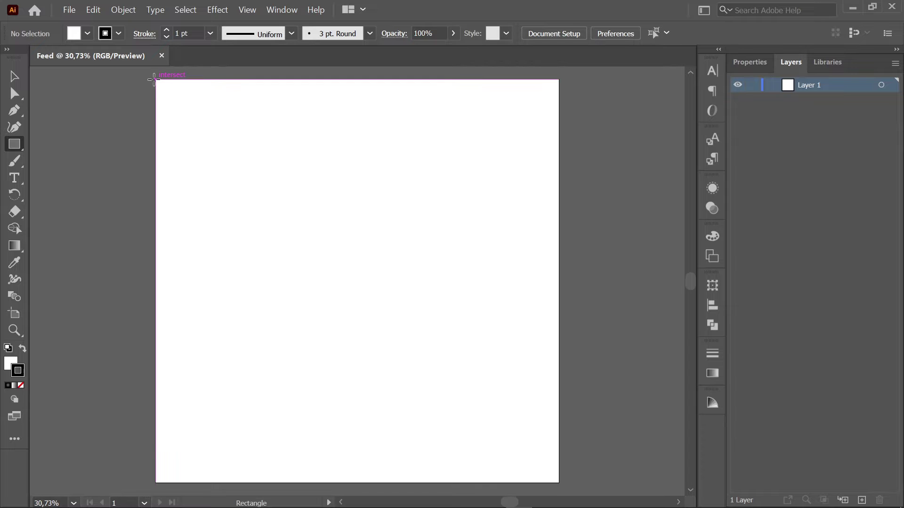
pyautogui.moveTo(154, 79); pyautogui.dragTo(559, 483)
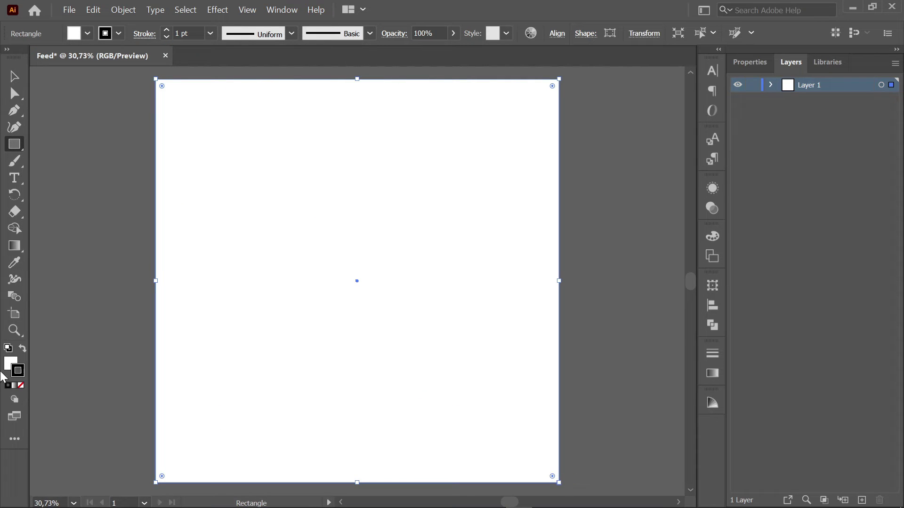
pyautogui.click(21, 386)
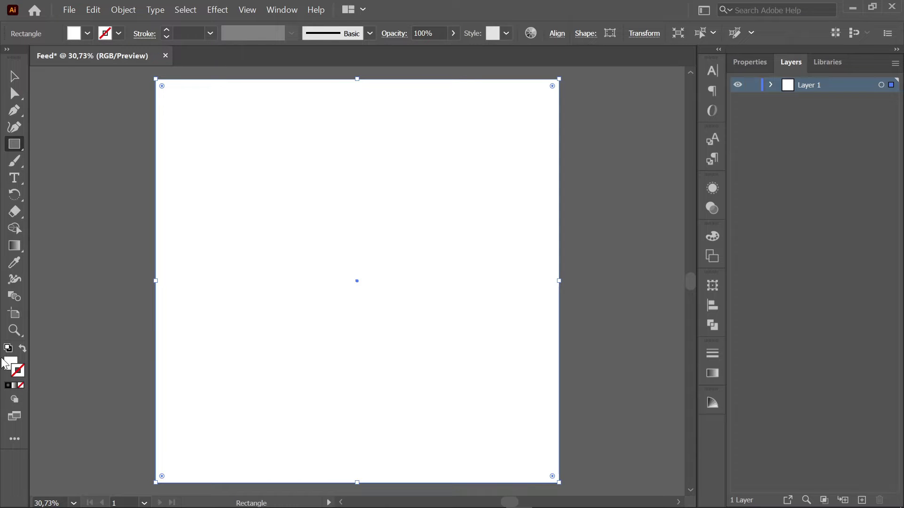
# Step: Fill the rectangle with pale yellow #fff8b6
pyautogui.click(10, 363)
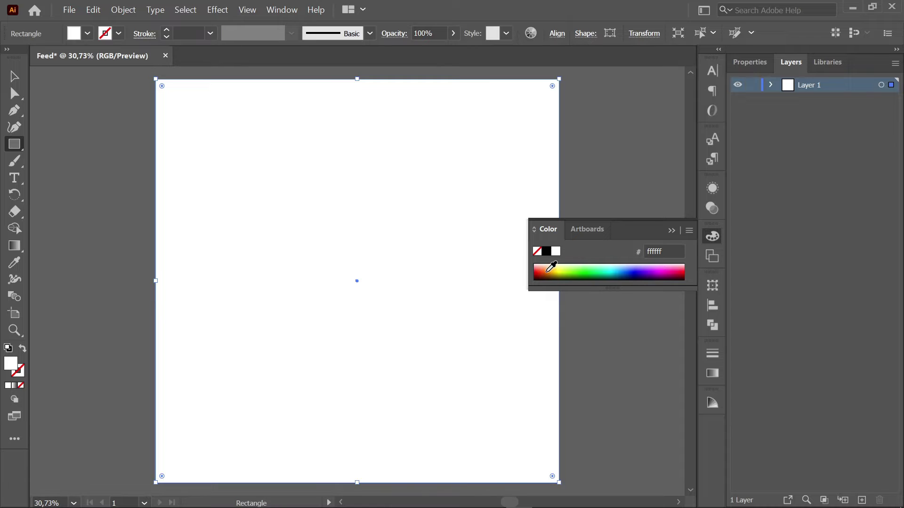
pyautogui.doubleClick(10, 363)
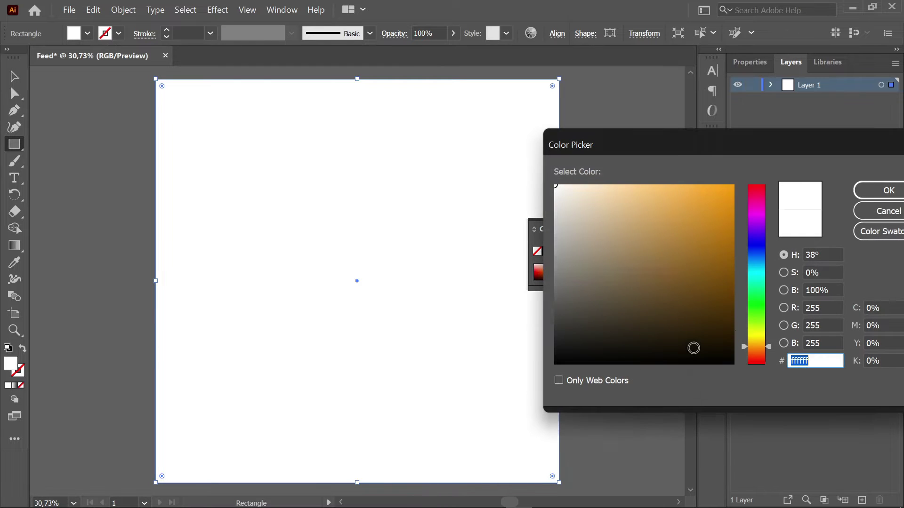
pyautogui.click(758, 337)
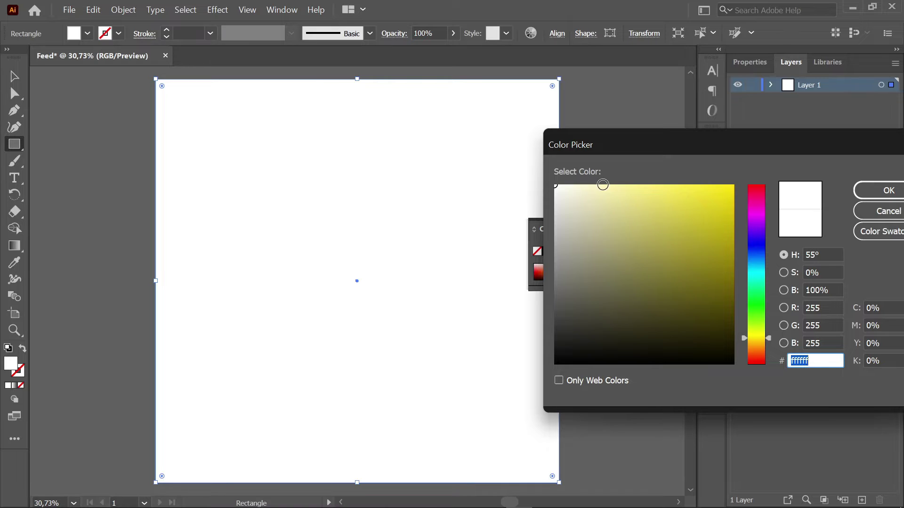
pyautogui.moveTo(603, 184); pyautogui.dragTo(605, 185)
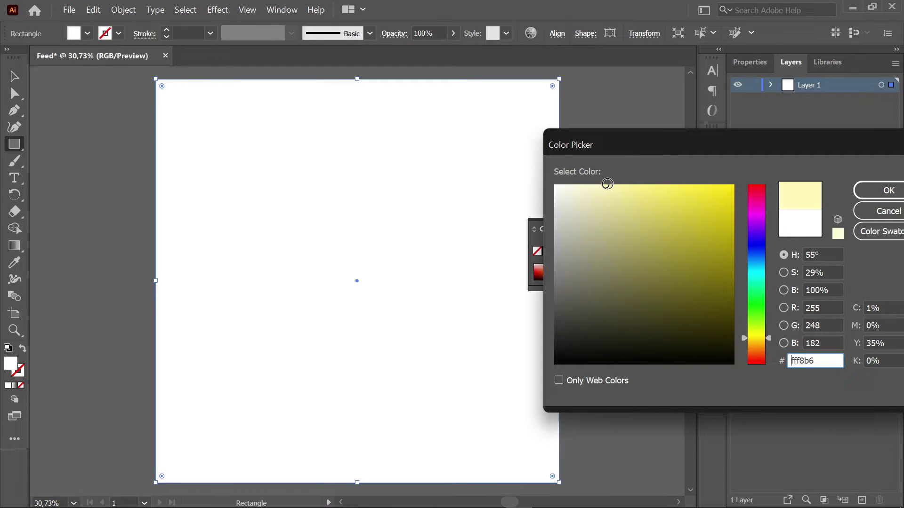
pyautogui.doubleClick(822, 360)
pyautogui.click(889, 191)
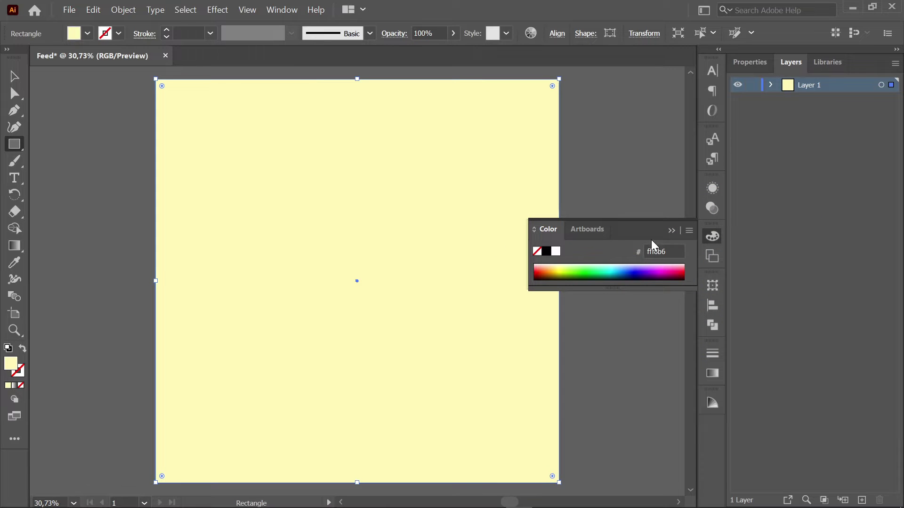
pyautogui.click(671, 231)
# Step: Apply a freeform gradient to the background rectangle
pyautogui.click(11, 252)
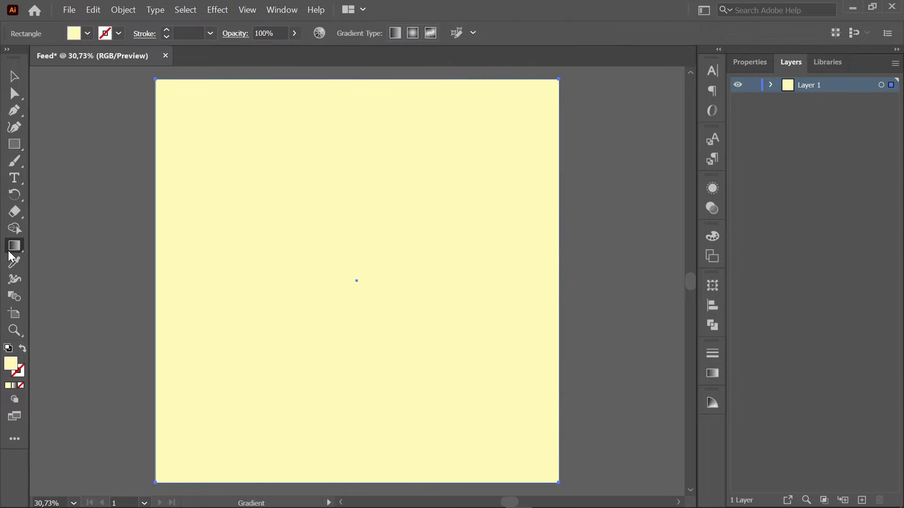
pyautogui.doubleClick(11, 255)
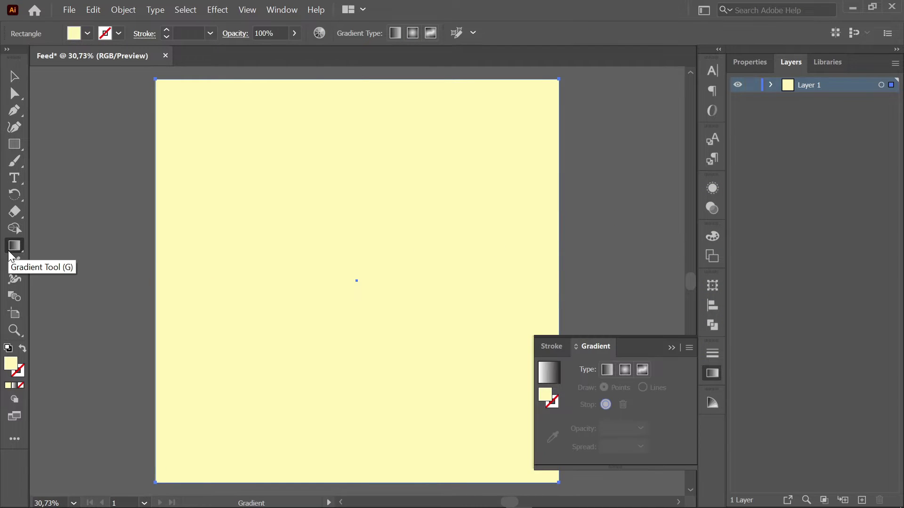
pyautogui.click(642, 370)
pyautogui.click(671, 349)
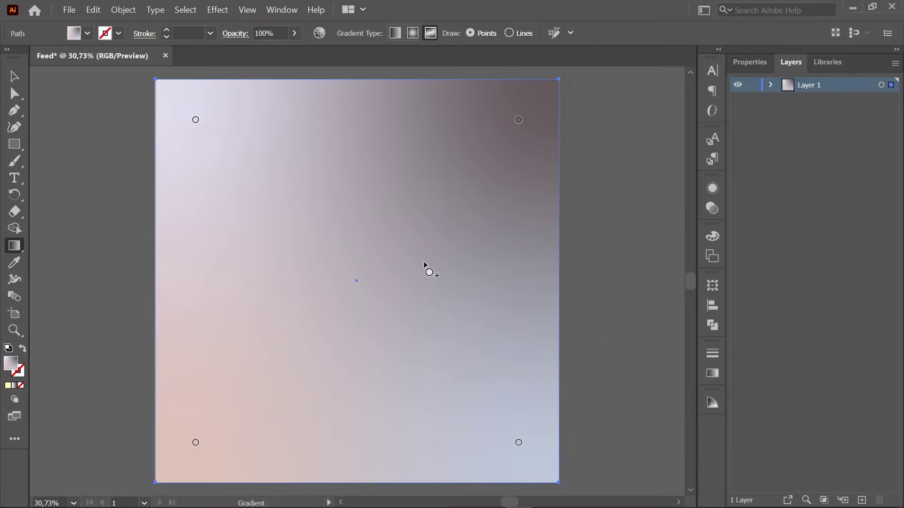
# Step: Set the top-left gradient point to pink eeadab
pyautogui.click(196, 119)
pyautogui.doubleClick(196, 120)
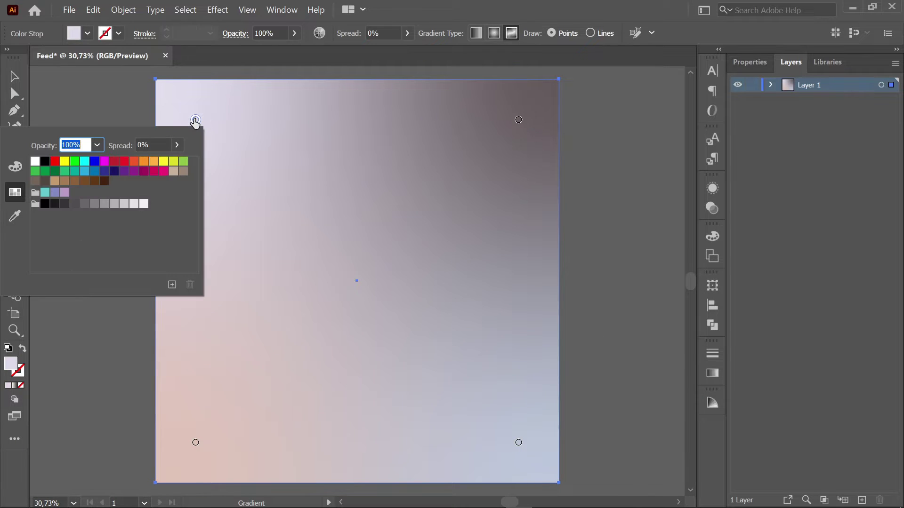
pyautogui.click(16, 167)
pyautogui.click(174, 240)
pyautogui.doubleClick(175, 241)
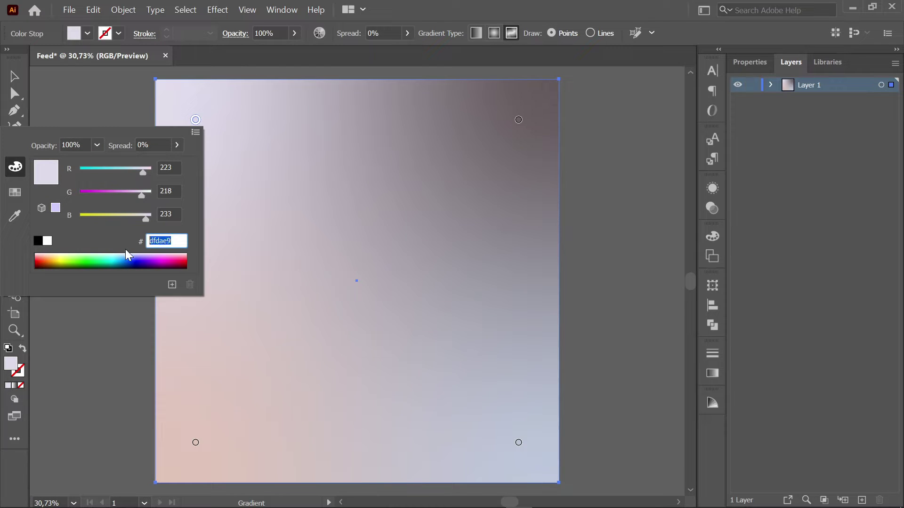
pyautogui.write('eeadab')
pyautogui.press('Return')
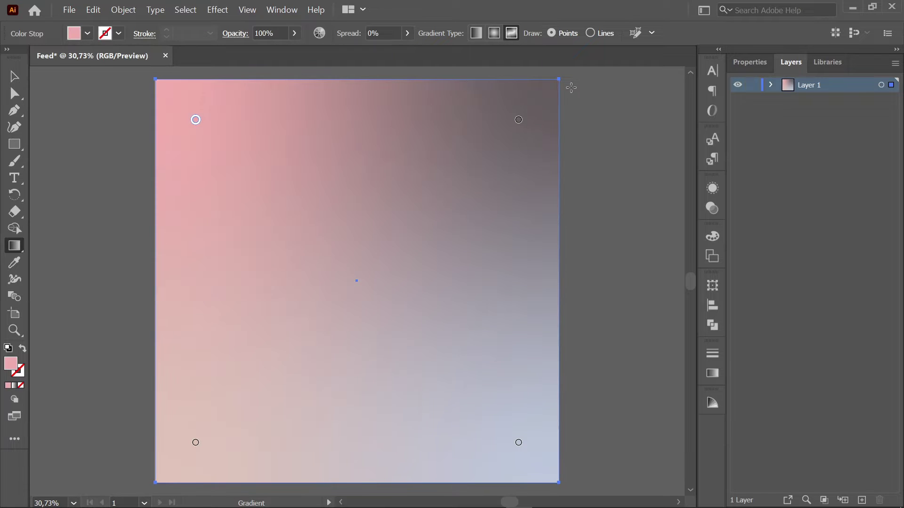
# Step: Set the top-right point to pale yellow fbf6d2 and the bottom-left to near-white f2f2f2
pyautogui.doubleClick(518, 119)
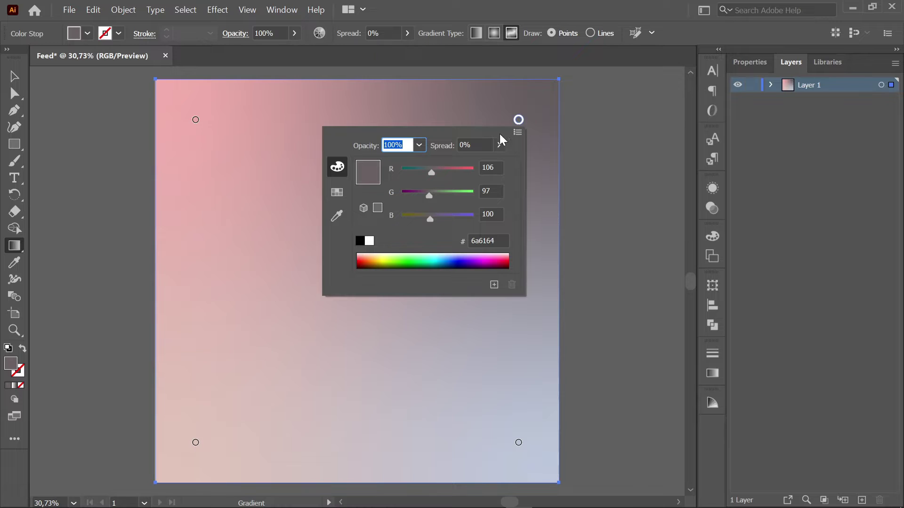
pyautogui.click(490, 241)
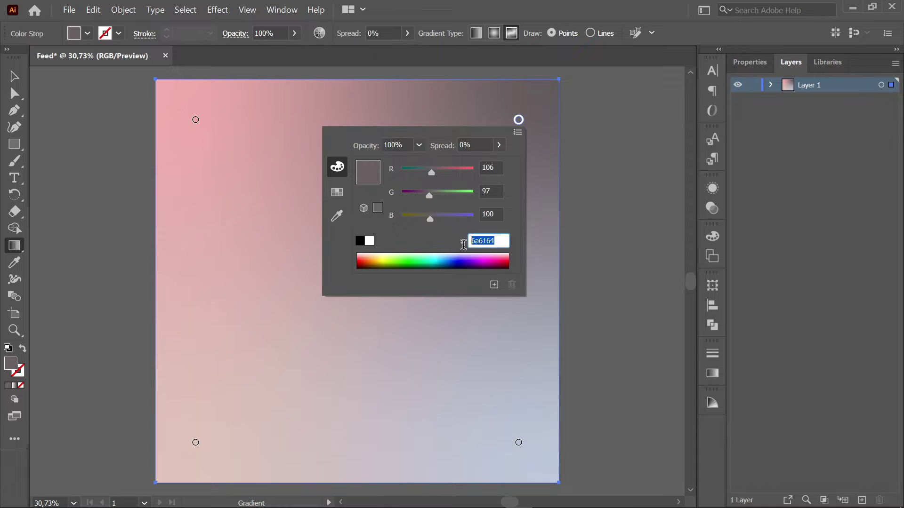
pyautogui.write('fbf6d2')
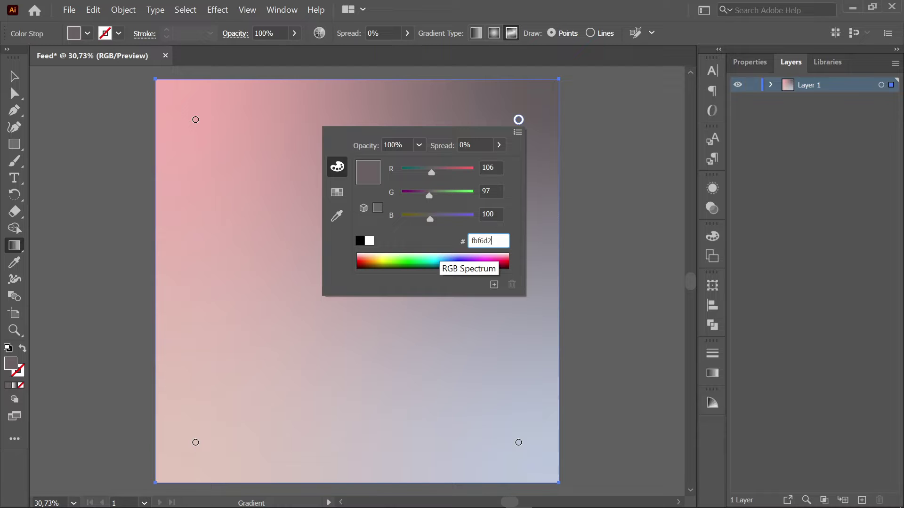
pyautogui.press('Return')
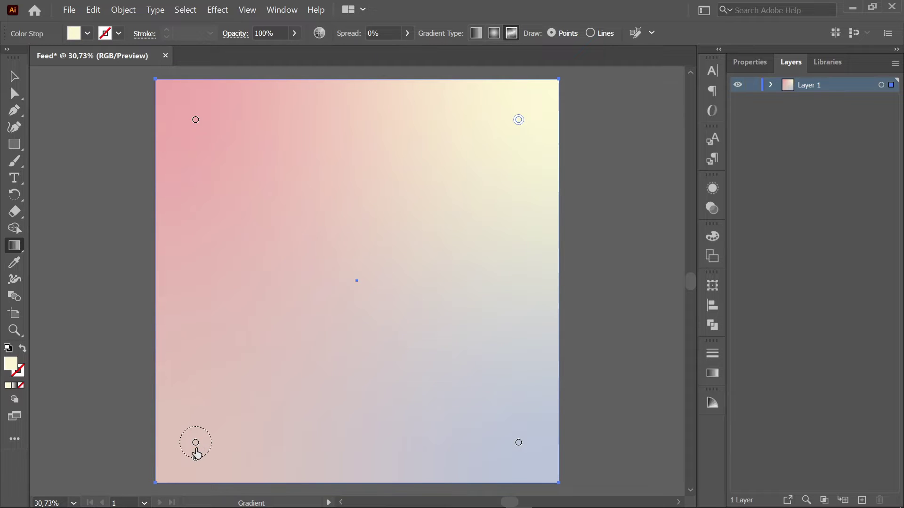
pyautogui.doubleClick(195, 445)
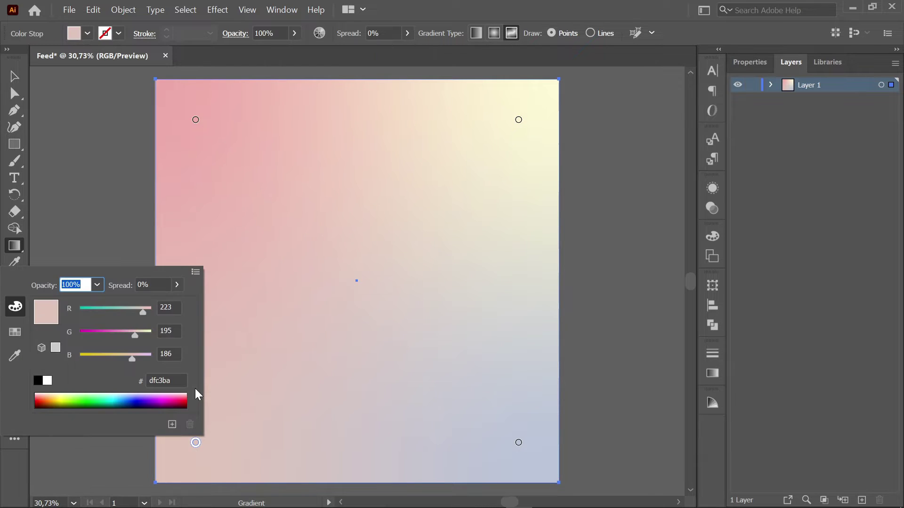
pyautogui.click(158, 380)
pyautogui.doubleClick(158, 380)
pyautogui.write('f2f2f2')
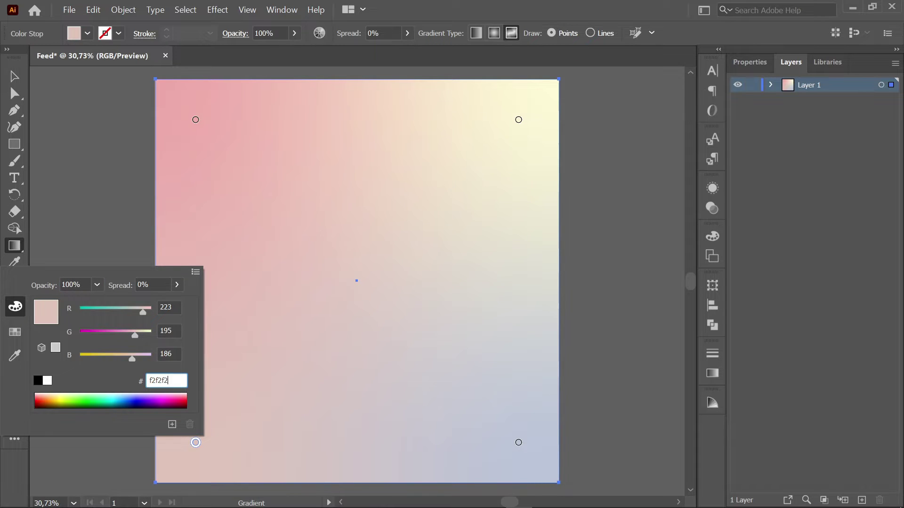
pyautogui.press('Return')
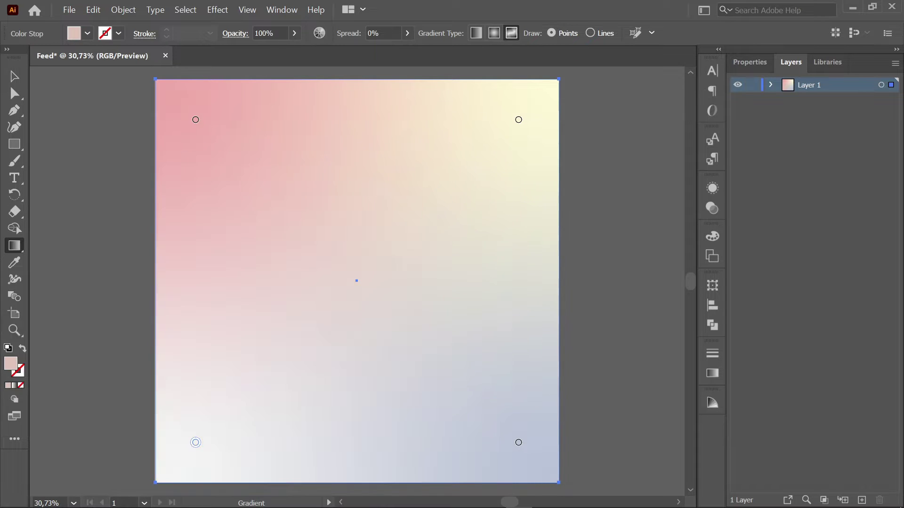
# Step: Set the bottom-right gradient point to soft pink f8c4bb
pyautogui.doubleClick(518, 445)
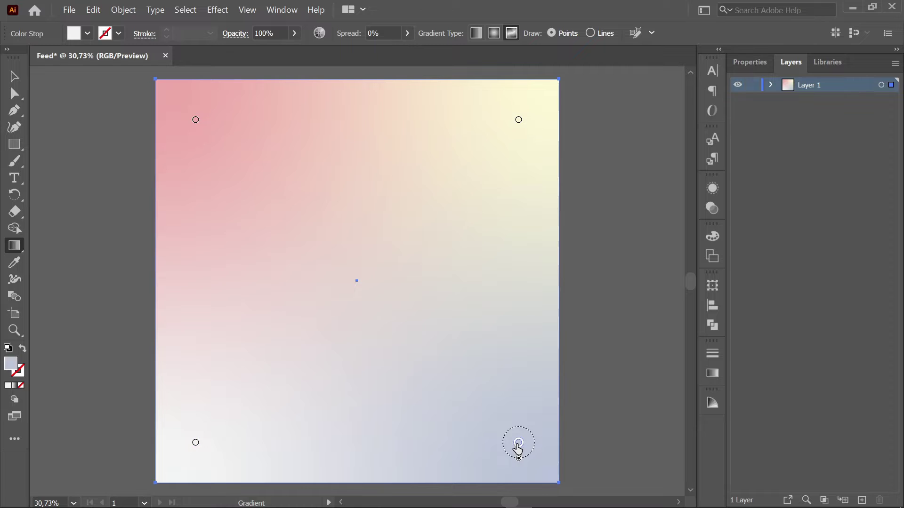
pyautogui.doubleClick(503, 380)
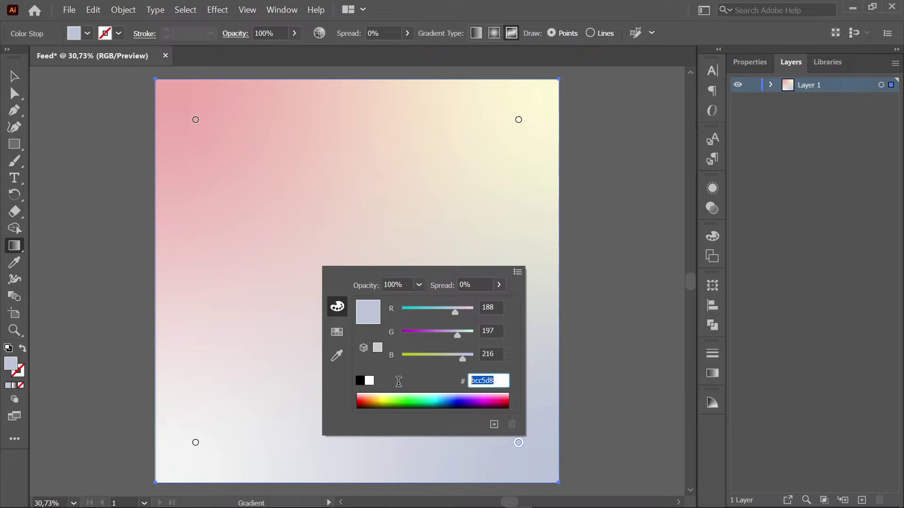
pyautogui.write('f8c4bb')
pyautogui.press('Return')
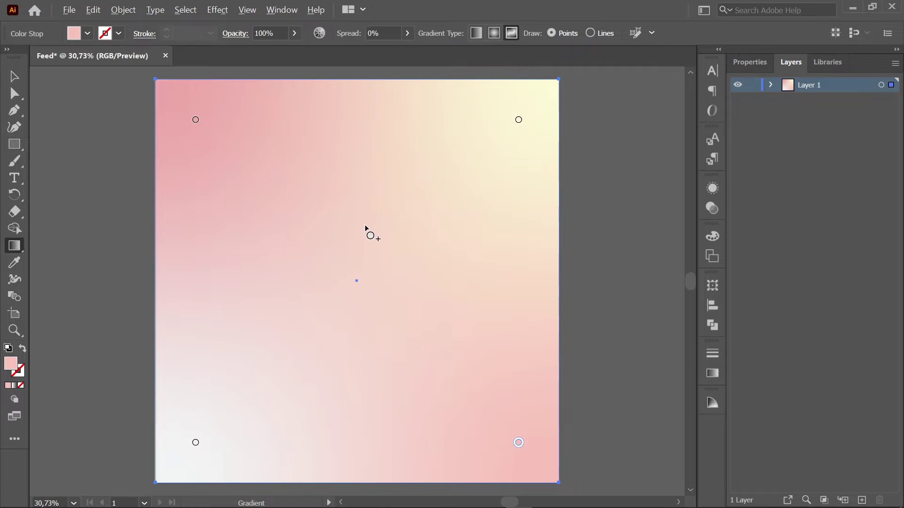
# Step: Add a centre-right gradient point coloured lilac dab4ff
pyautogui.scroll(-1, 370, 233)
pyautogui.click(426, 214)
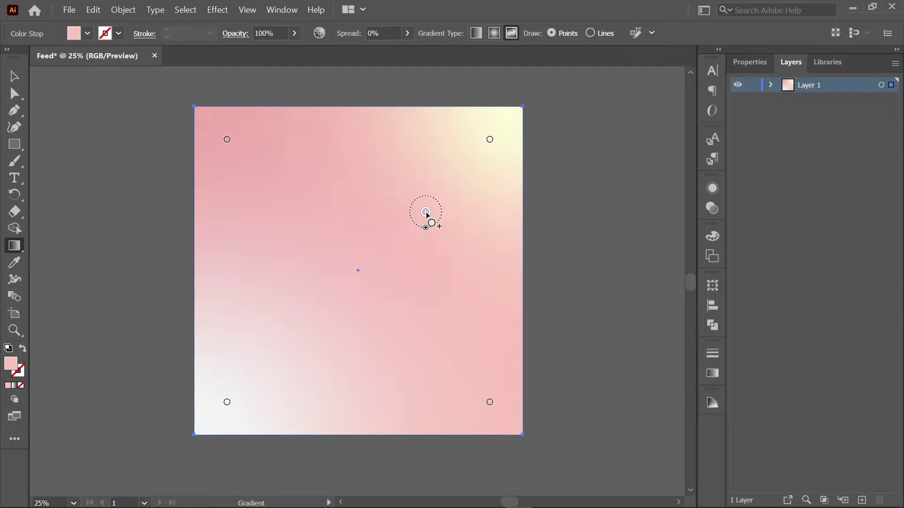
pyautogui.doubleClick(426, 212)
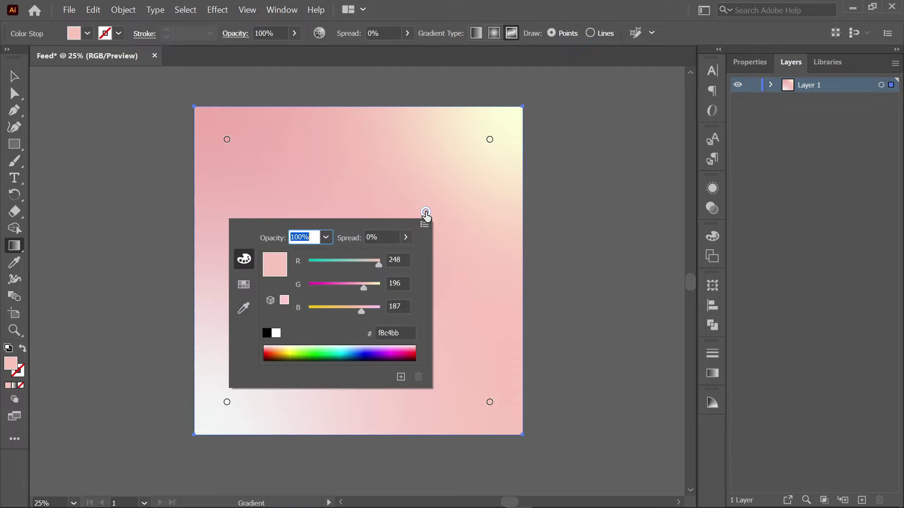
pyautogui.doubleClick(405, 333)
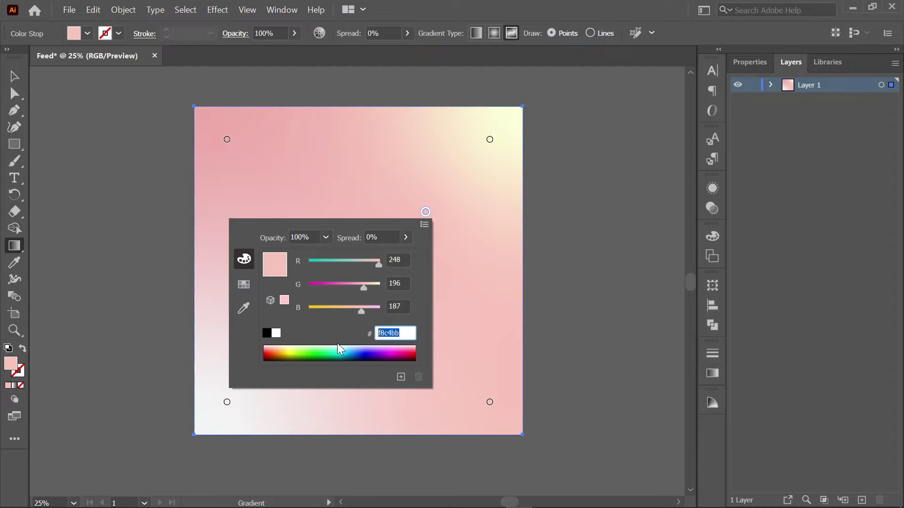
pyautogui.write('dabb4f')
pyautogui.press('Return')
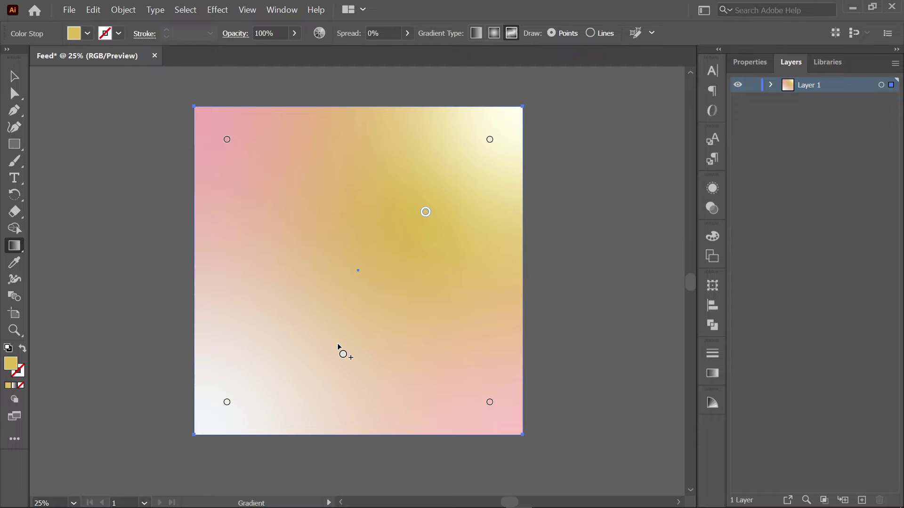
pyautogui.doubleClick(426, 212)
pyautogui.doubleClick(408, 335)
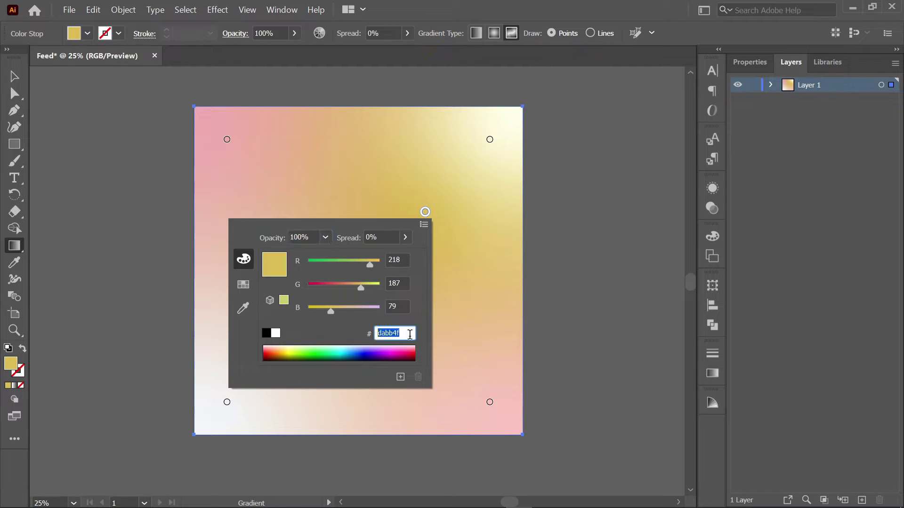
pyautogui.click(413, 330)
pyautogui.press('Return')
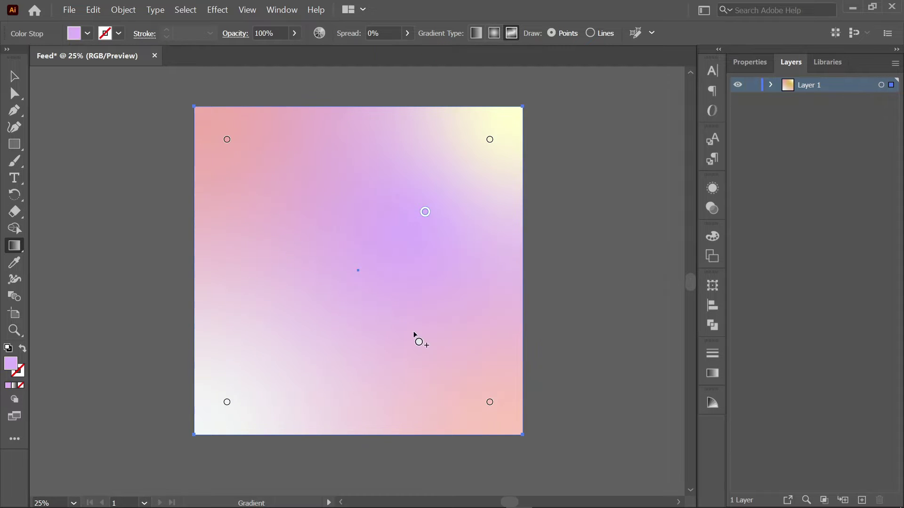
# Step: Add a cyan b1f5ff gradient point in the lower left
pyautogui.click(291, 349)
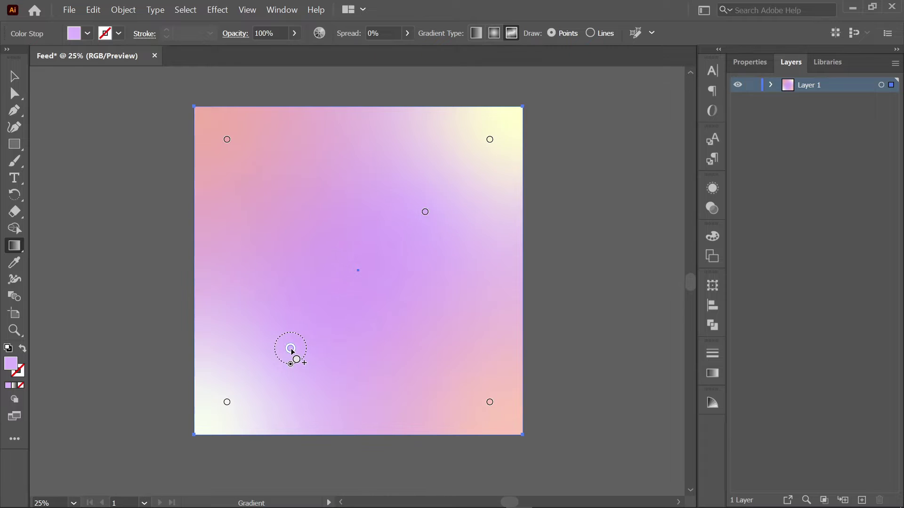
pyautogui.doubleClick(291, 349)
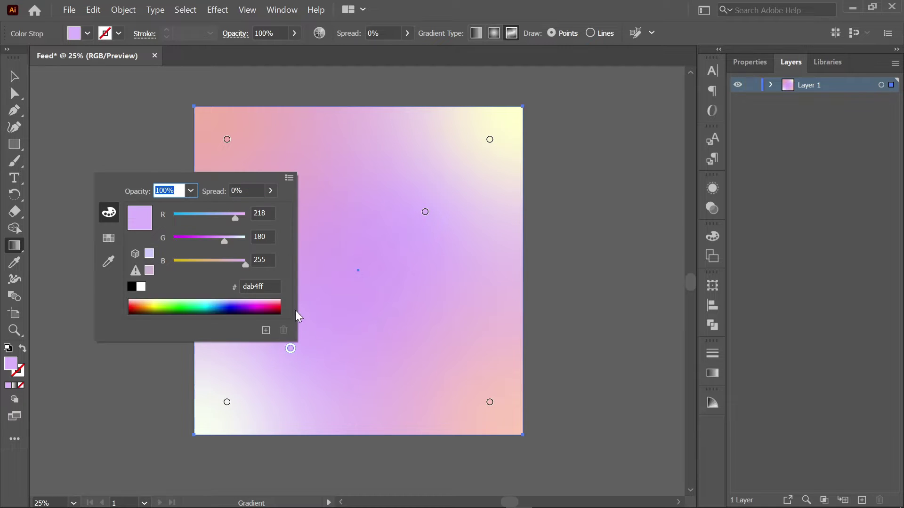
pyautogui.click(274, 287)
pyautogui.write('b')
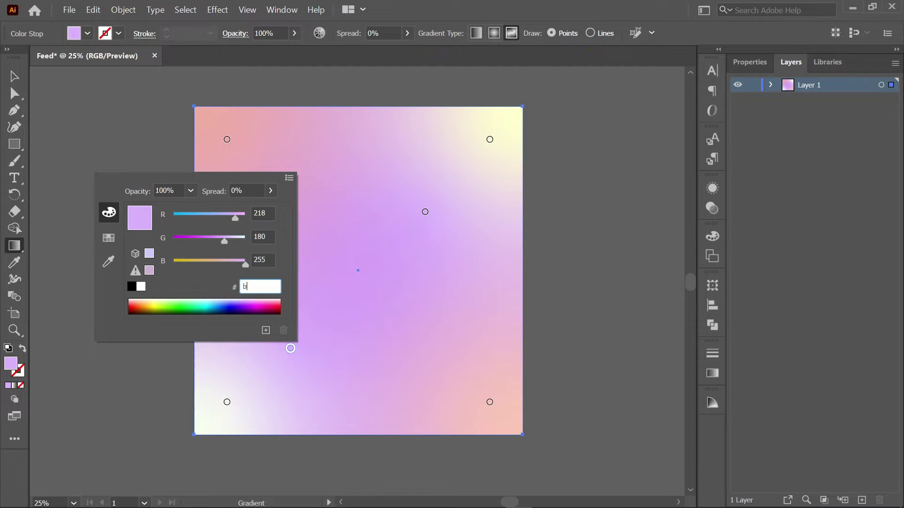
pyautogui.write('1f5ff')
pyautogui.press('Return')
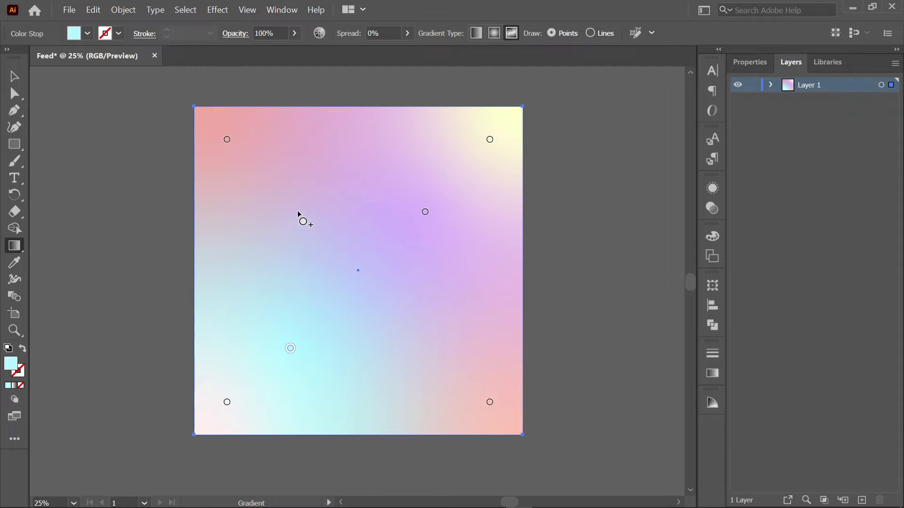
# Step: Add a white gradient point in the upper-left area
pyautogui.click(298, 209)
pyautogui.doubleClick(298, 209)
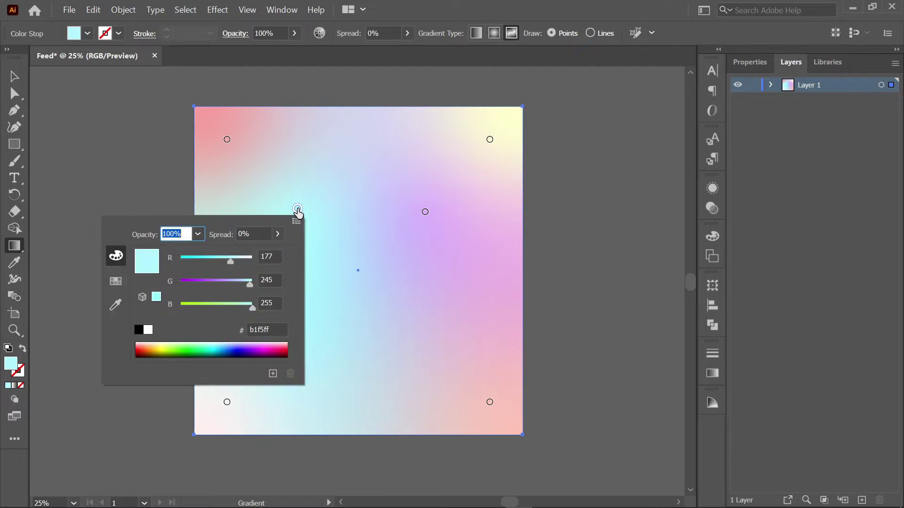
pyautogui.click(141, 332)
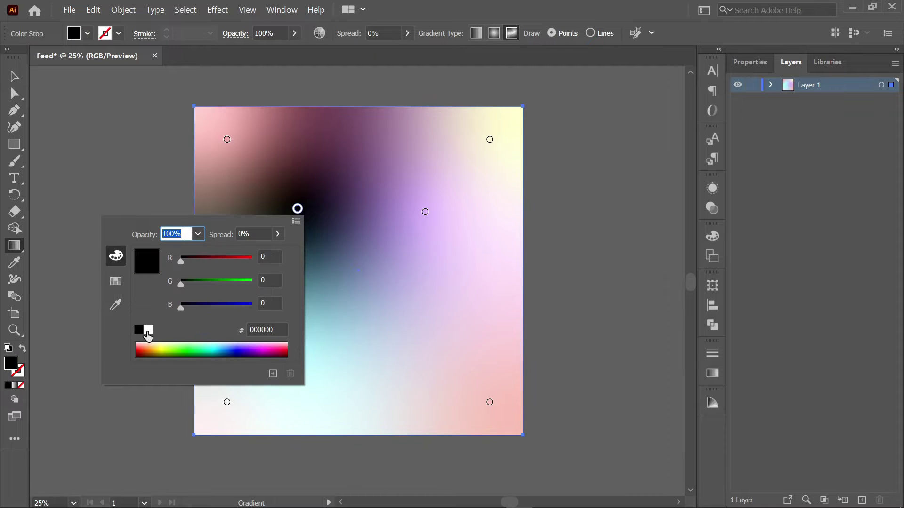
pyautogui.click(147, 334)
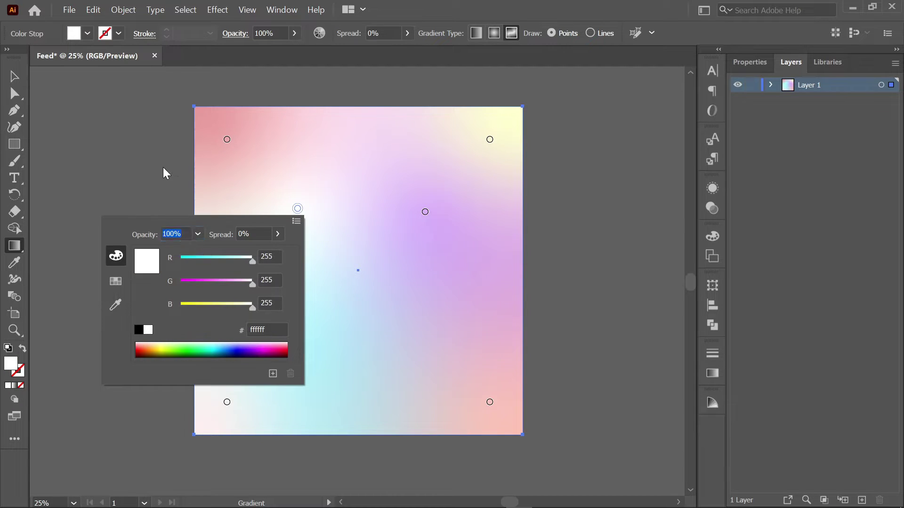
pyautogui.click(163, 169)
# Step: Select the gradient background rectangle with the Selection tool
pyautogui.click(13, 78)
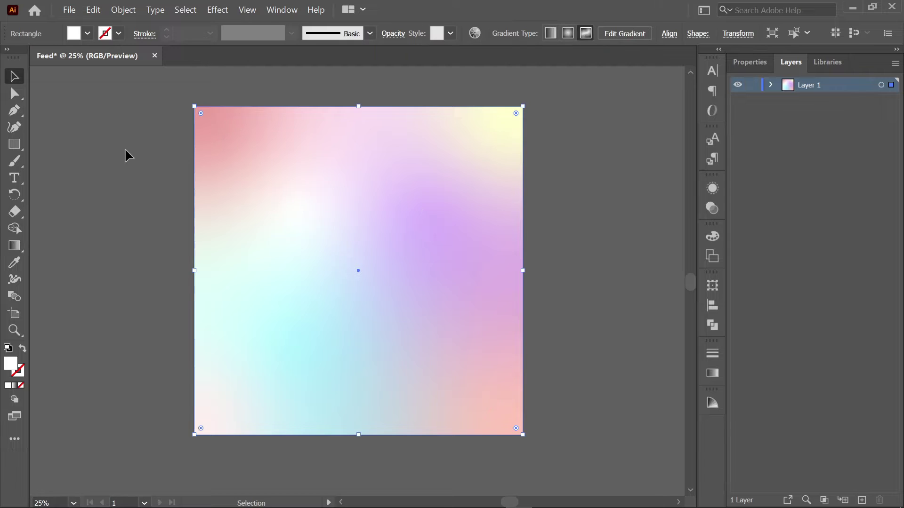
pyautogui.click(168, 166)
pyautogui.scroll(-1, 199, 187)
pyautogui.moveTo(165, 122); pyautogui.dragTo(297, 212)
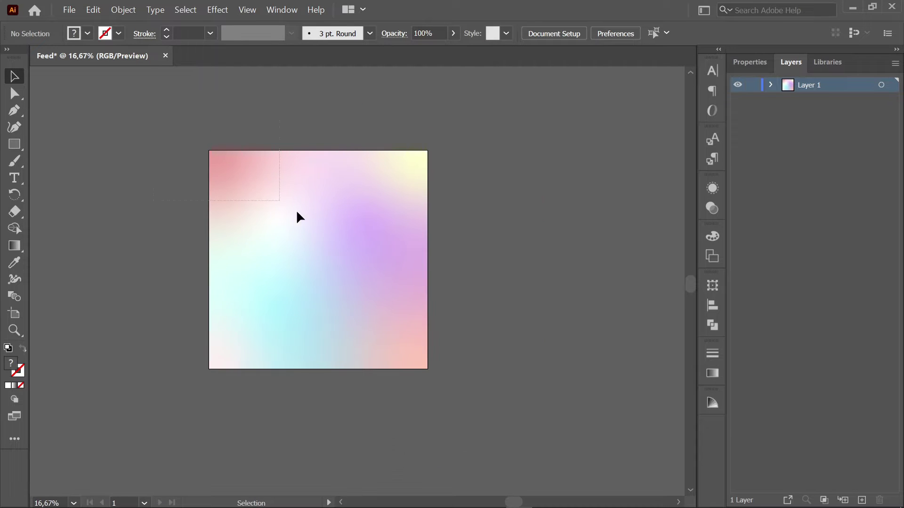
pyautogui.moveTo(536, 409); pyautogui.dragTo(535, 409)
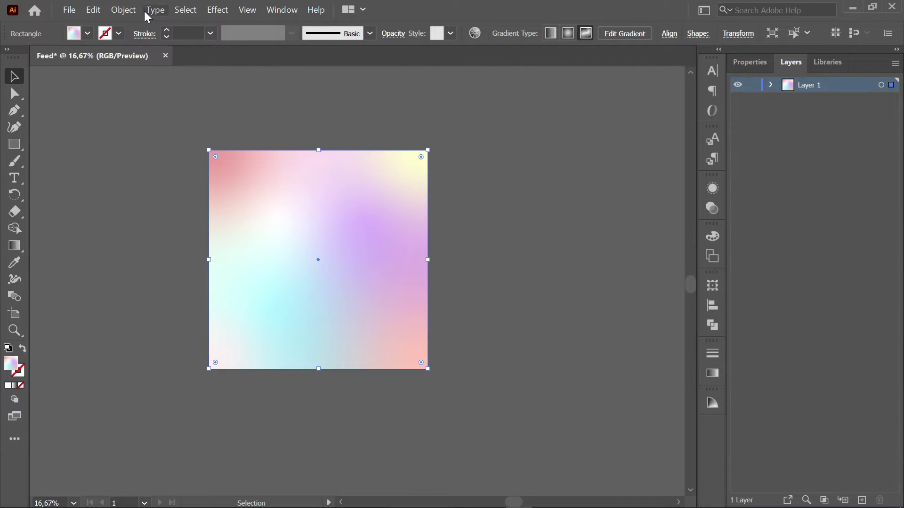
pyautogui.click(123, 10)
pyautogui.moveTo(171, 86)
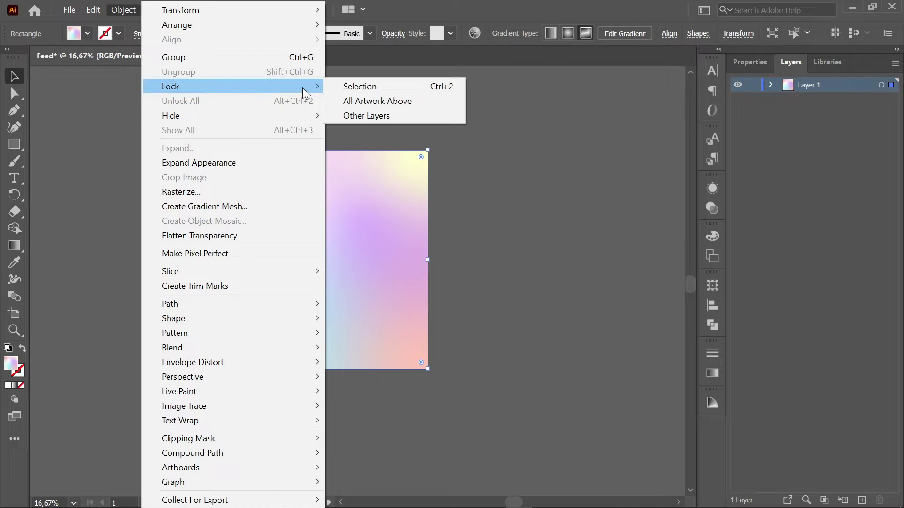
# Step: Lock the gradient background and pan to the empty space left of the artboard
pyautogui.click(337, 87)
pyautogui.moveTo(250, 134); pyautogui.dragTo(295, 139)
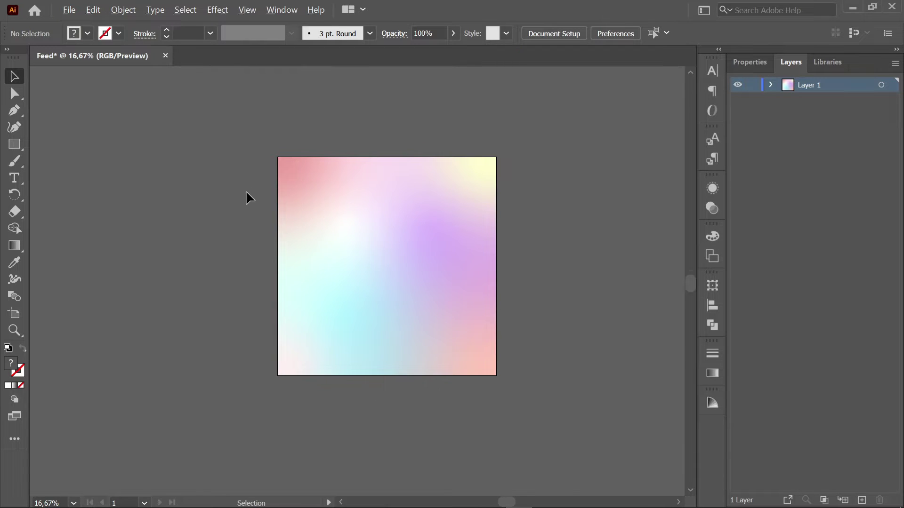
pyautogui.scroll(1, 245, 193)
pyautogui.moveTo(244, 197); pyautogui.dragTo(344, 166)
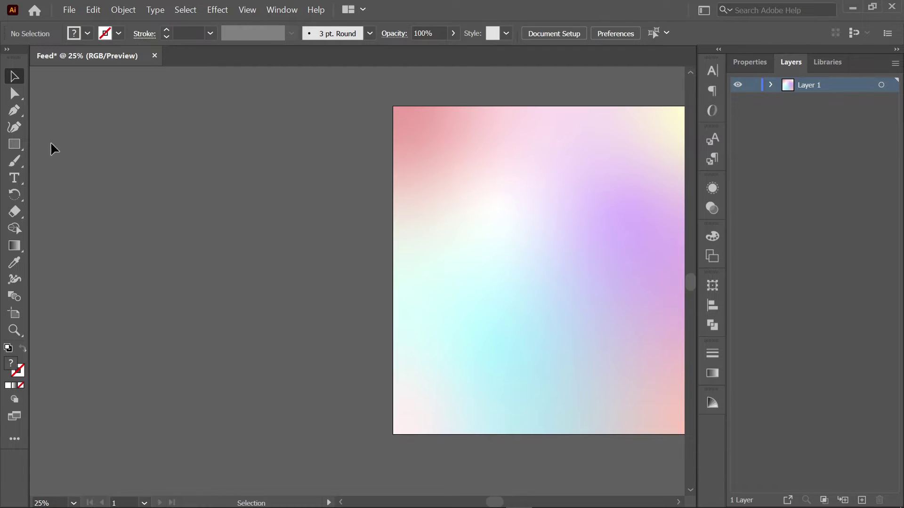
# Step: Draw a rectangle about 482 × 338 px left of the artboard
pyautogui.click(21, 145)
pyautogui.moveTo(172, 141)
pyautogui.mouseDown()
pyautogui.moveTo(203, 161)
pyautogui.moveTo(322, 294)
pyautogui.moveTo(295, 282)
pyautogui.moveTo(301, 233)
pyautogui.mouseUp()
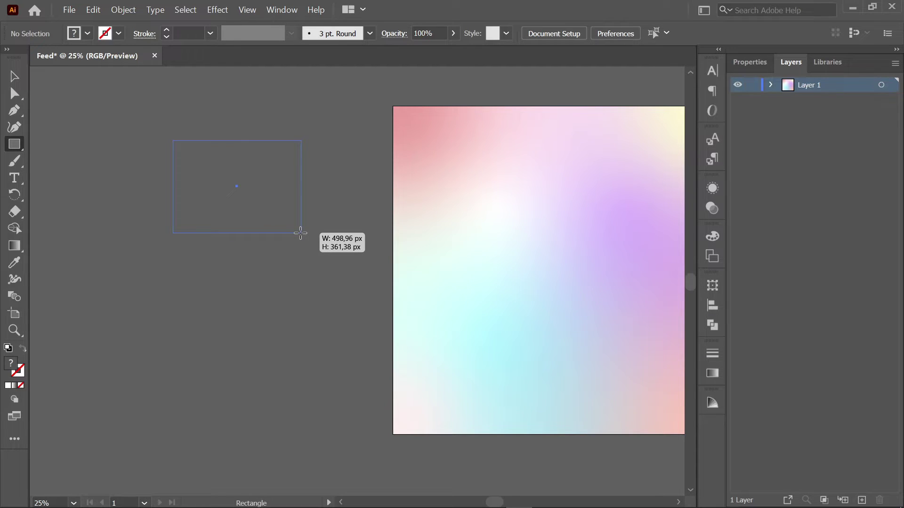
pyautogui.moveTo(300, 233); pyautogui.dragTo(297, 234)
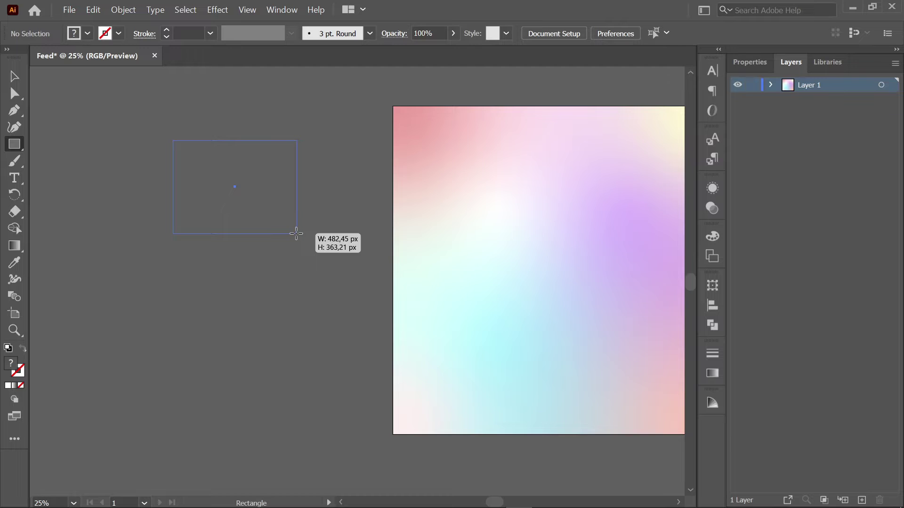
pyautogui.moveTo(296, 233); pyautogui.dragTo(297, 227)
# Step: Draw a large circle with the Ellipse tool beside the artboard
pyautogui.scroll(2, 40, 106)
pyautogui.hscroll(-2, 39, 105)
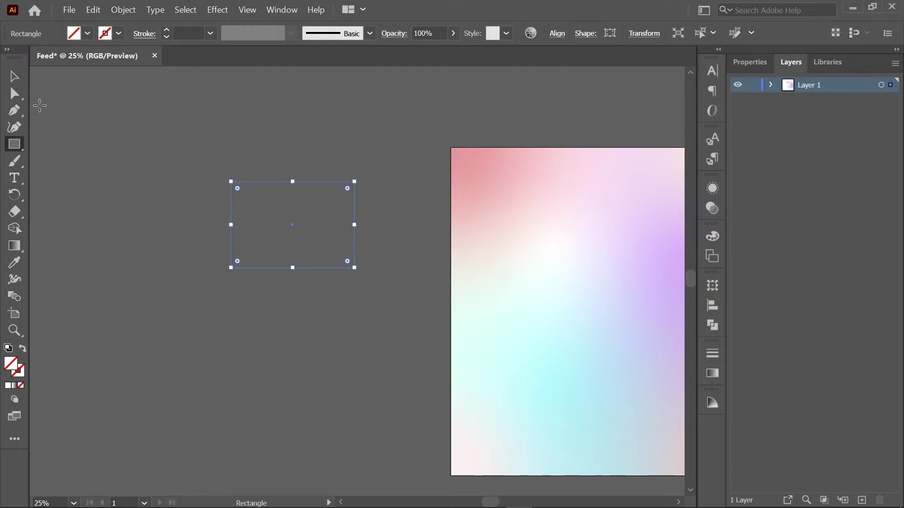
pyautogui.click(14, 76)
pyautogui.rightClick(17, 141)
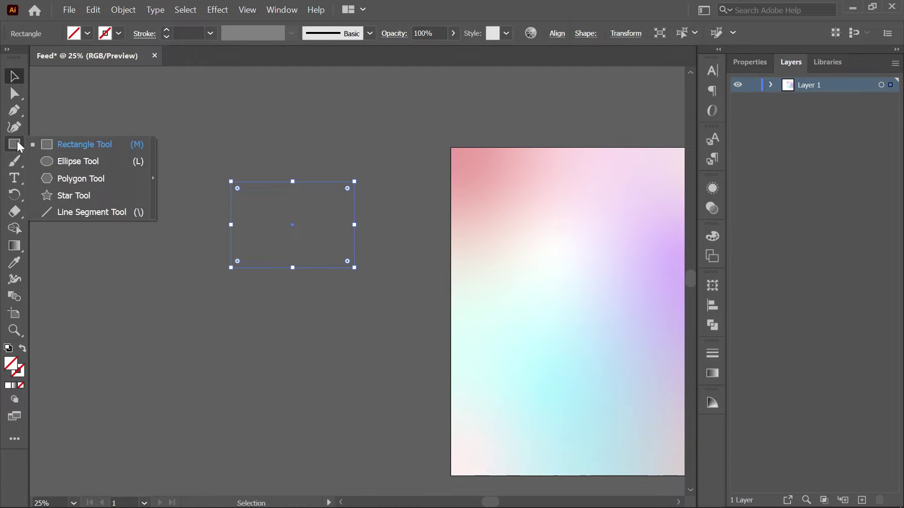
pyautogui.click(57, 165)
pyautogui.scroll(2, 289, 181)
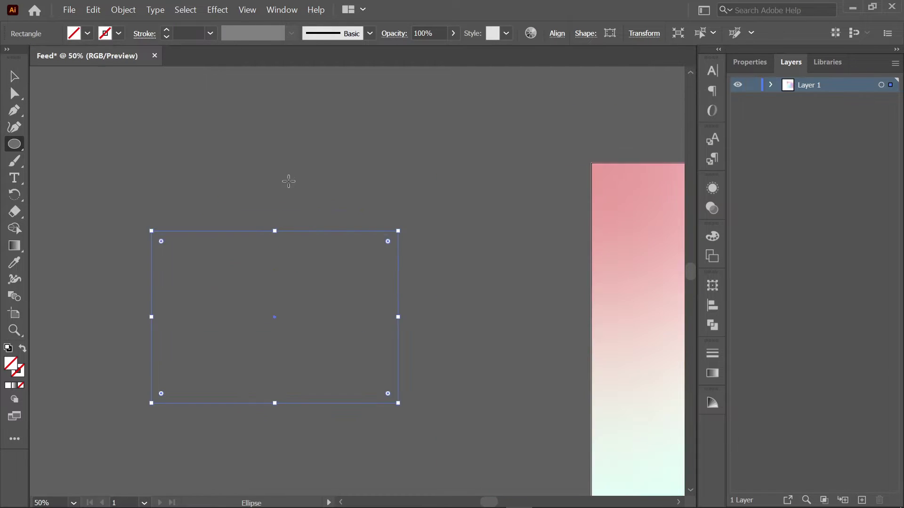
pyautogui.moveTo(160, 133)
pyautogui.mouseDown()
pyautogui.moveTo(391, 335)
pyautogui.moveTo(386, 324)
pyautogui.mouseUp()
pyautogui.press('v')
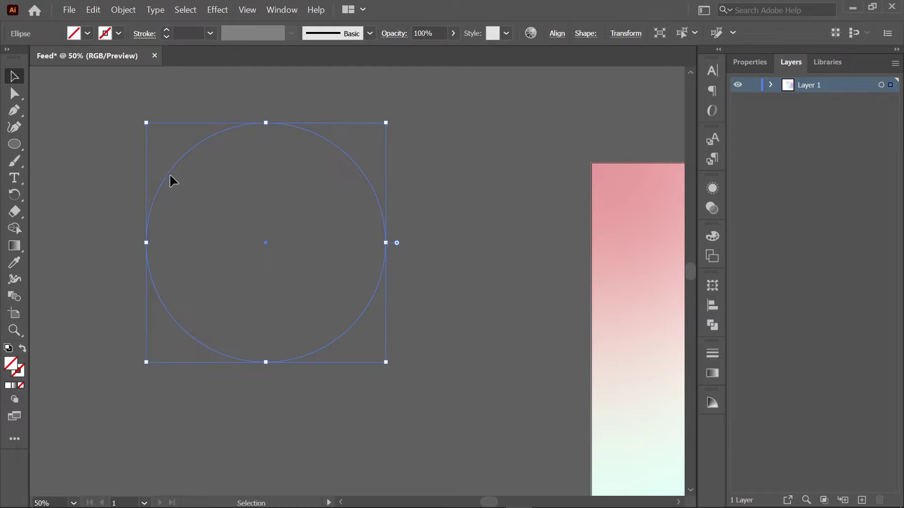
# Step: Paste the rectangle over the circle's lower half and lower the outline colour's saturation
pyautogui.keyDown('alt'); pyautogui.scroll(-1, 169, 173); pyautogui.keyUp('alt')
pyautogui.hotkey('ctrl', 'v')
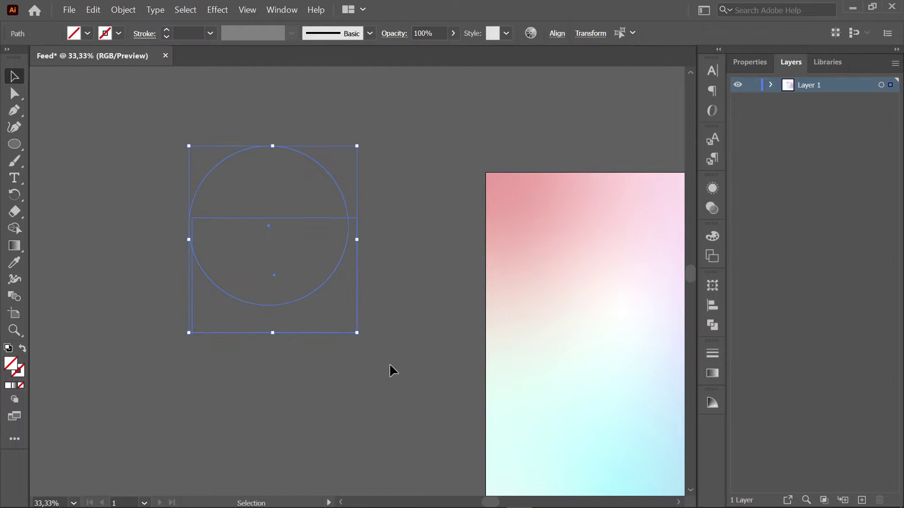
pyautogui.doubleClick(14, 367)
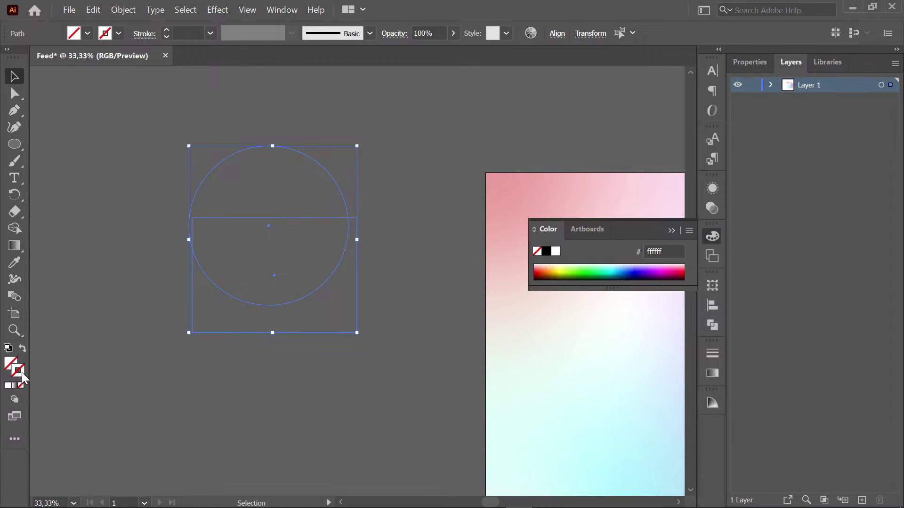
pyautogui.moveTo(682, 328); pyautogui.dragTo(653, 366)
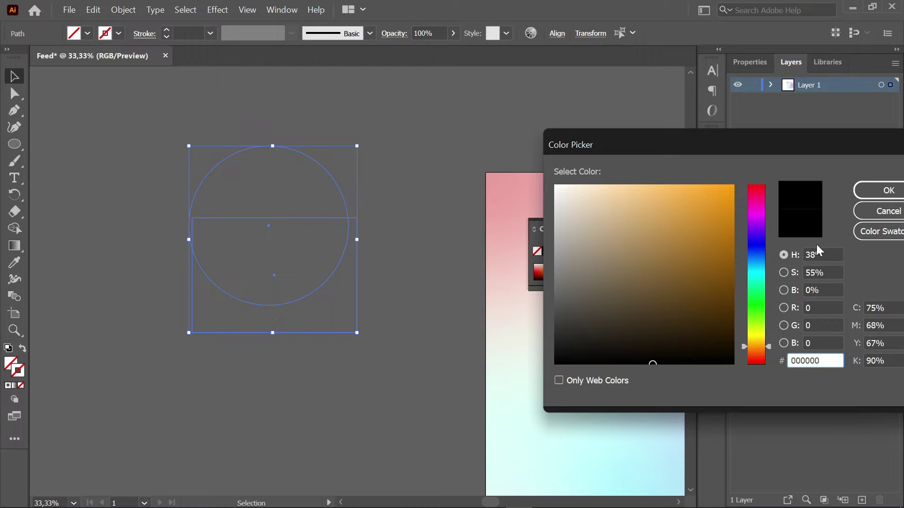
pyautogui.click(861, 201)
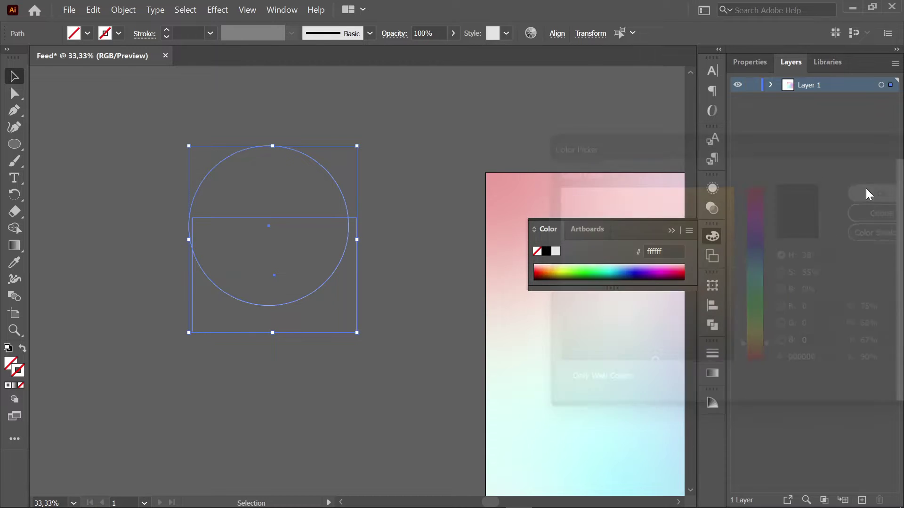
# Step: Enlarge the circle to about 480 px and nudge it up onto the rectangle's top edge
pyautogui.click(433, 225)
pyautogui.click(338, 266)
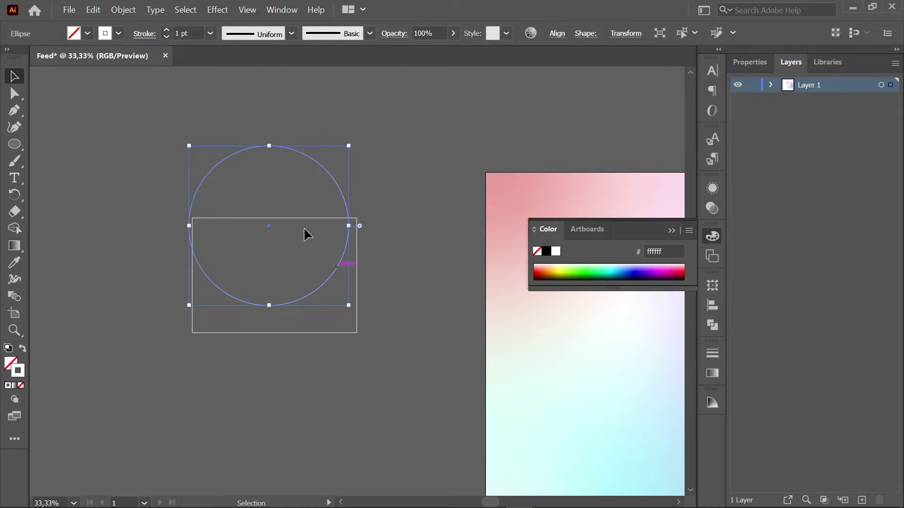
pyautogui.scroll(1, 303, 227)
pyautogui.moveTo(255, 227); pyautogui.dragTo(259, 224)
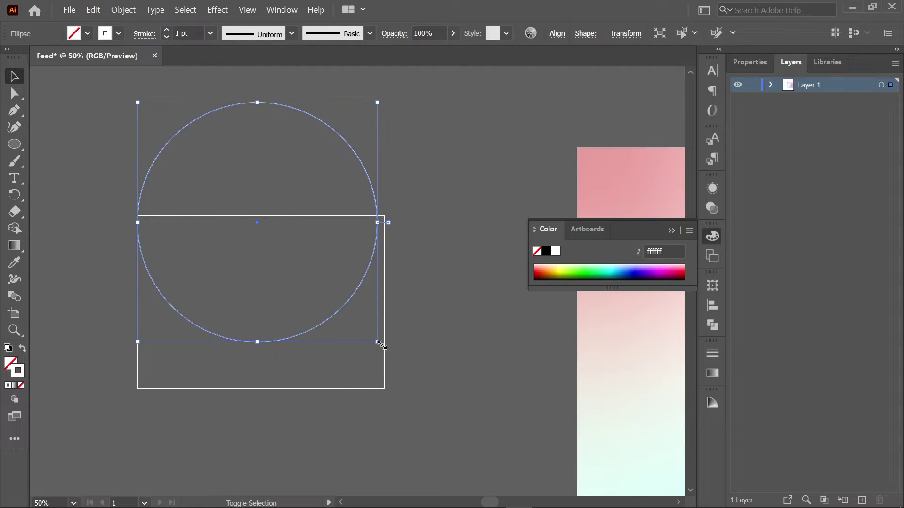
pyautogui.moveTo(382, 347); pyautogui.dragTo(394, 352)
pyautogui.scroll(1, 267, 233)
pyautogui.press('Up')
pyautogui.press('Up')
pyautogui.press('Up')
pyautogui.press('Up')
pyautogui.press('Up')
pyautogui.press('Up')
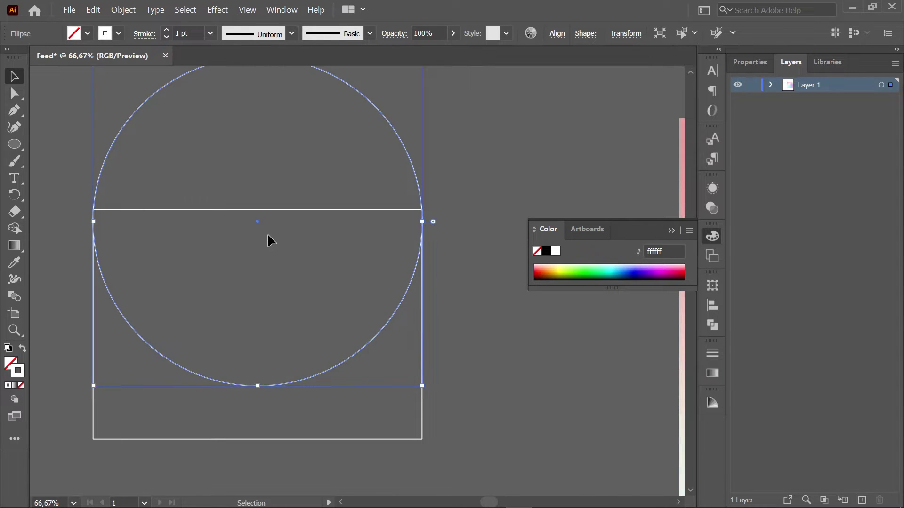
pyautogui.press('Up')
pyautogui.press('Up')
pyautogui.press('Up')
pyautogui.press('Up')
pyautogui.press('Up')
pyautogui.press('Up')
pyautogui.press('Up')
pyautogui.press('Up')
pyautogui.press('Up')
pyautogui.press('Up')
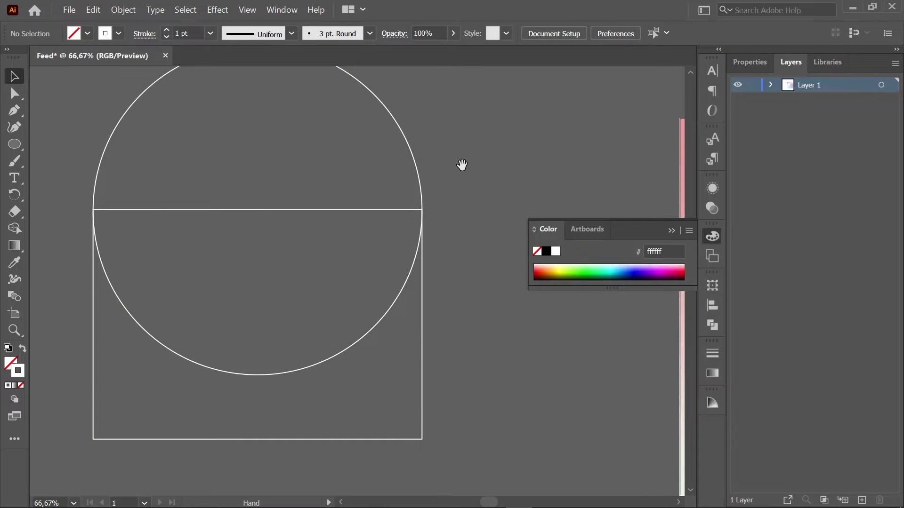
# Step: Alt-drag a copy of the circle down to the rectangle's bottom edge
pyautogui.scroll(1, 426, 206)
pyautogui.keyDown('alt'); pyautogui.scroll(1, 408, 187); pyautogui.keyUp('alt')
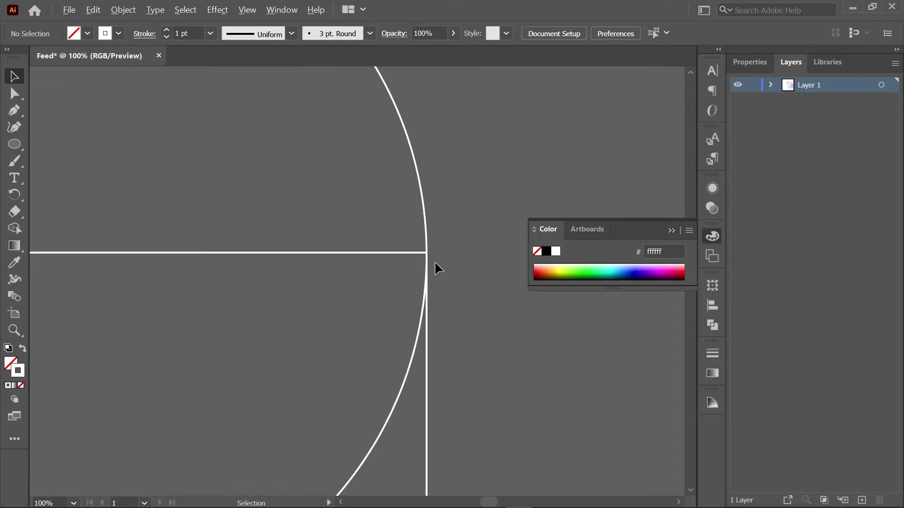
pyautogui.keyDown('alt'); pyautogui.scroll(-2, 434, 261); pyautogui.keyUp('alt')
pyautogui.scroll(-2, 433, 277)
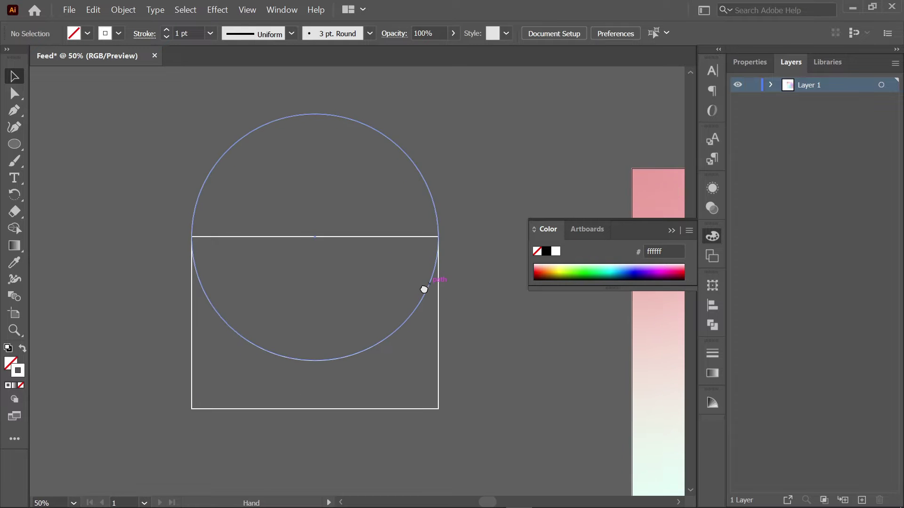
pyautogui.scroll(-1, 388, 325)
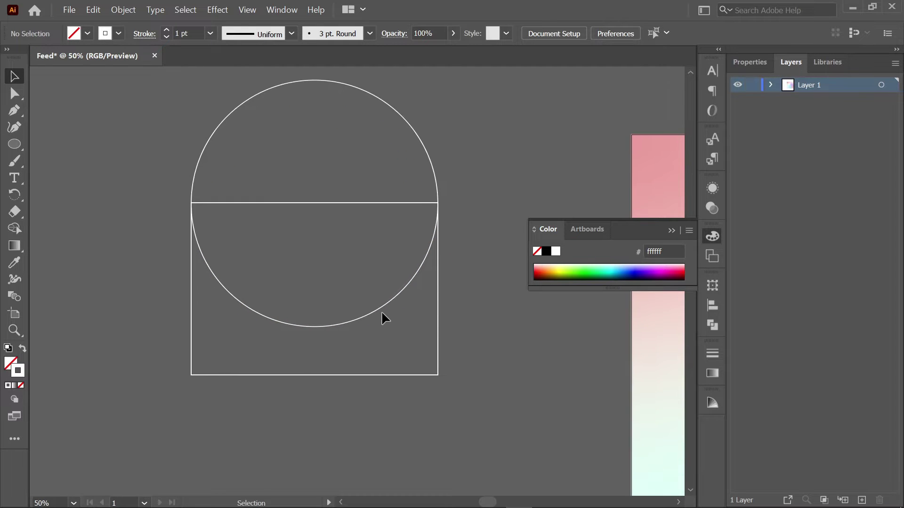
pyautogui.click(379, 309)
pyautogui.keyDown('alt'); pyautogui.scroll(-1, 380, 314); pyautogui.keyUp('alt')
pyautogui.scroll(-1, 377, 307)
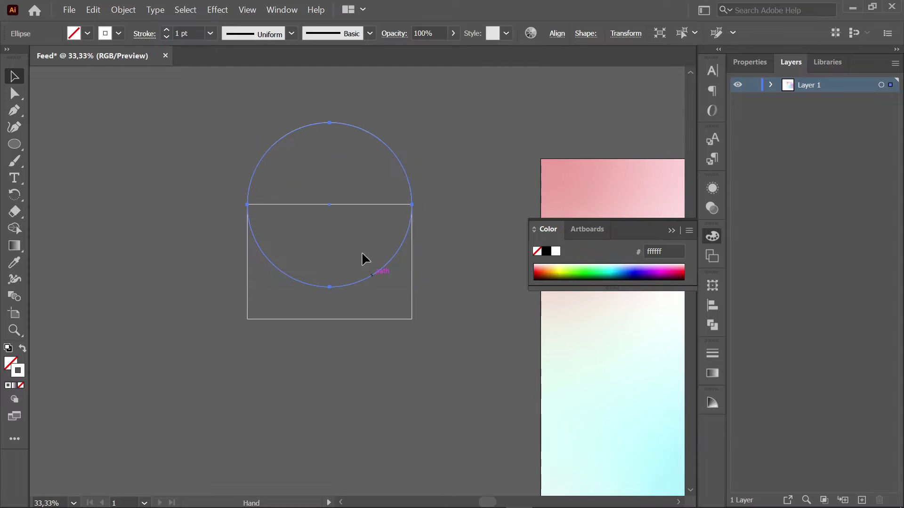
pyautogui.moveTo(329, 205); pyautogui.dragTo(362, 320)
pyautogui.click(460, 335)
# Step: Snap the lower circle's right edge to the rectangle's right side
pyautogui.keyDown('alt'); pyautogui.scroll(3, 427, 318); pyautogui.keyUp('alt')
pyautogui.keyDown('alt'); pyautogui.scroll(2, 388, 310); pyautogui.keyUp('alt')
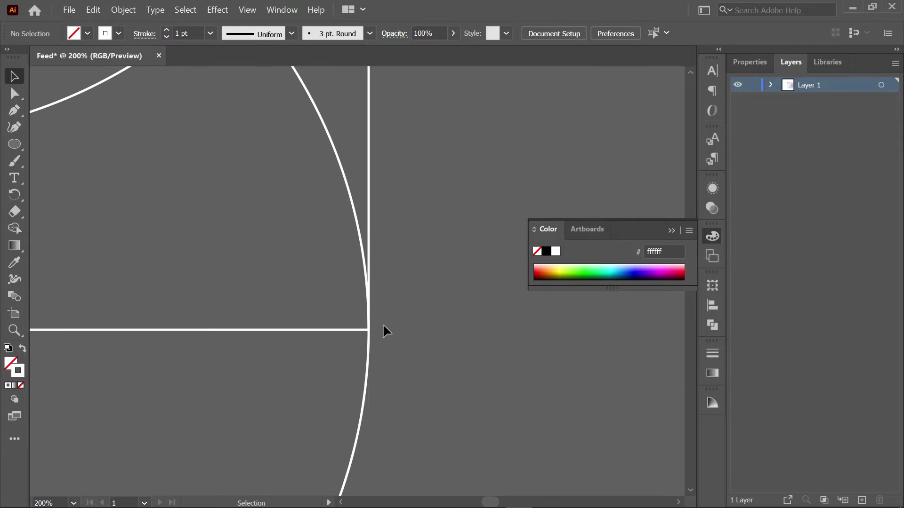
pyautogui.click(369, 360)
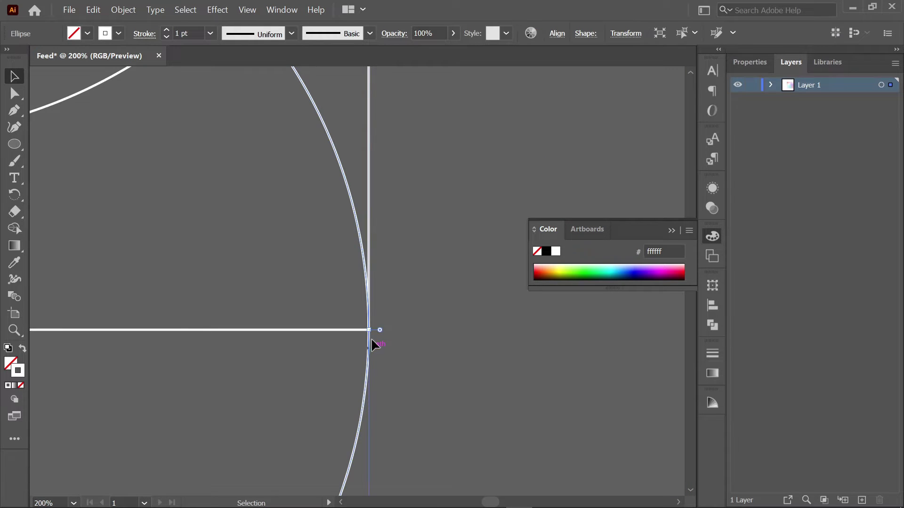
pyautogui.moveTo(373, 330); pyautogui.dragTo(368, 329)
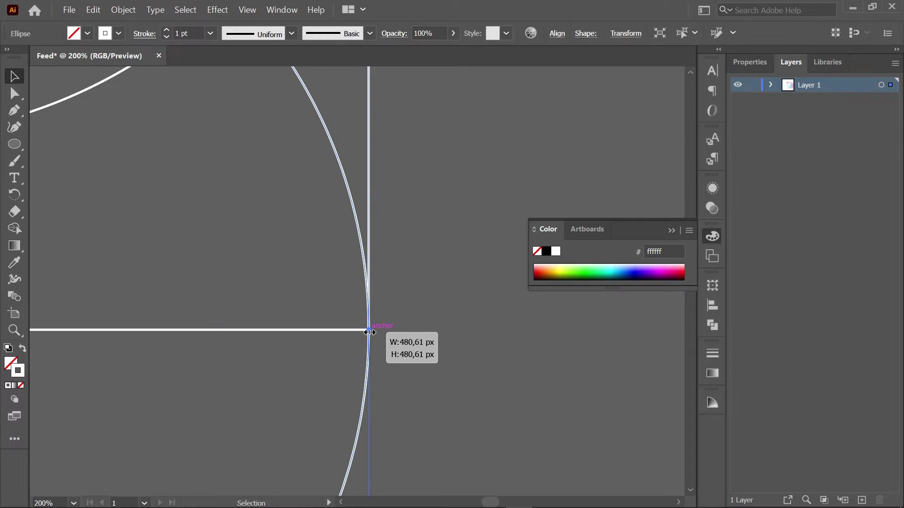
pyautogui.click(424, 316)
# Step: Snap the lower circle's left edge to the rectangle's left side
pyautogui.hscroll(-3, 196, 325)
pyautogui.keyDown('alt'); pyautogui.scroll(-1, 377, 318); pyautogui.keyUp('alt')
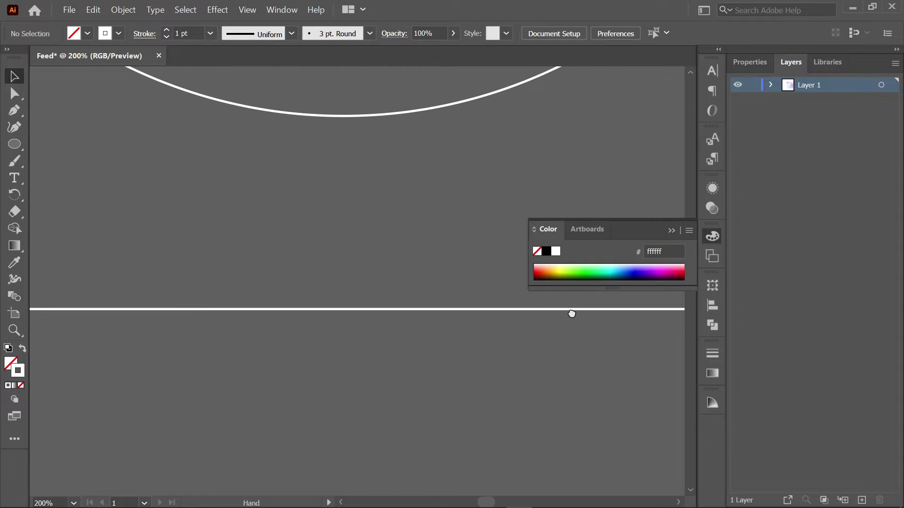
pyautogui.keyDown('alt'); pyautogui.scroll(-3, 199, 316); pyautogui.keyUp('alt')
pyautogui.hscroll(-3, 202, 302)
pyautogui.keyDown('alt'); pyautogui.scroll(4, 202, 329); pyautogui.keyUp('alt')
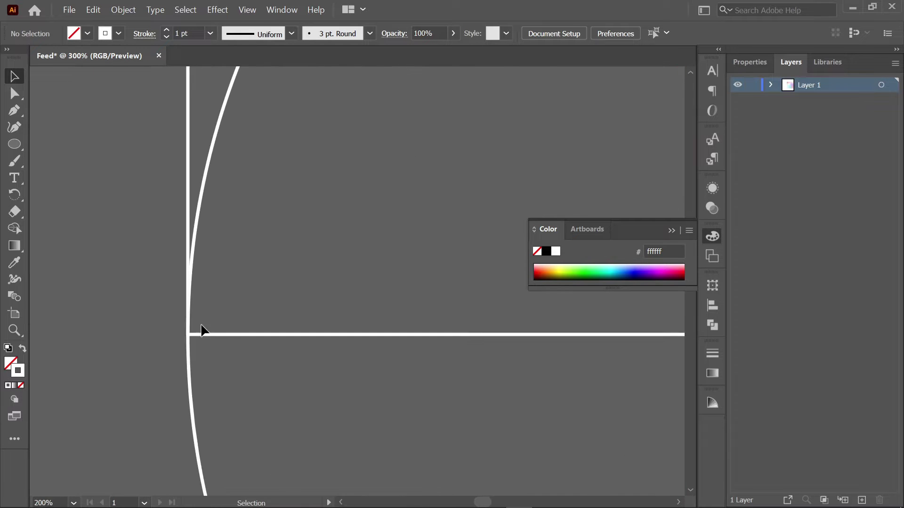
pyautogui.click(188, 354)
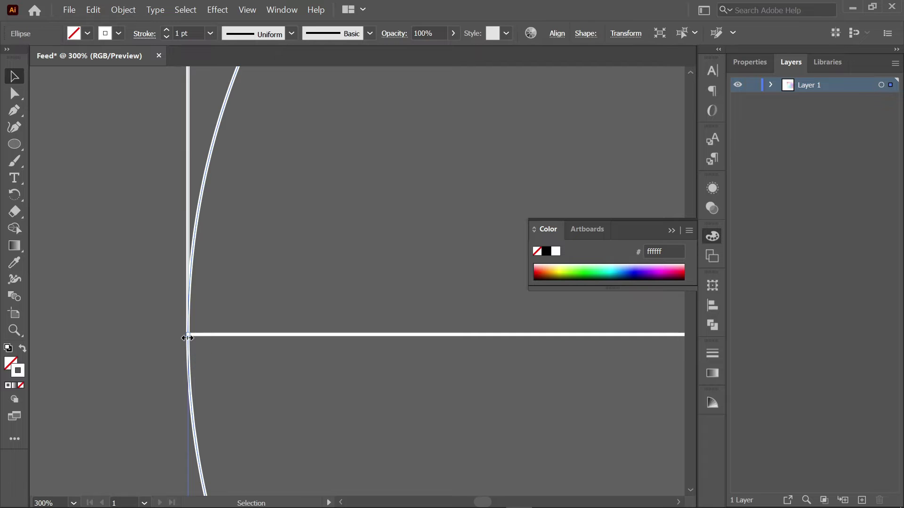
pyautogui.moveTo(189, 340); pyautogui.dragTo(190, 335)
pyautogui.keyDown('alt'); pyautogui.scroll(-5, 323, 235); pyautogui.keyUp('alt')
pyautogui.moveTo(323, 235); pyautogui.dragTo(237, 307)
pyautogui.click(273, 267)
pyautogui.keyDown('alt'); pyautogui.scroll(-1, 304, 281); pyautogui.keyUp('alt')
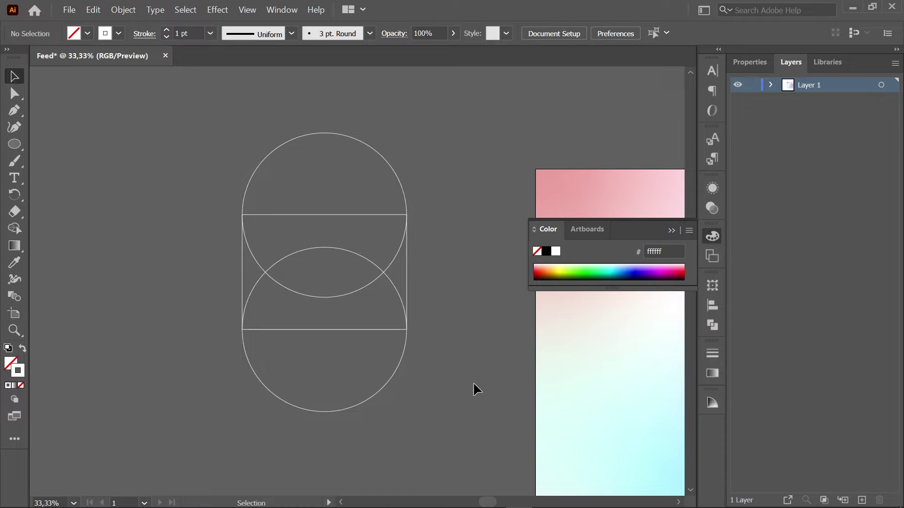
# Step: Select both circles and the rectangle and Unite them in the Pathfinder panel
pyautogui.moveTo(473, 382); pyautogui.dragTo(348, 194)
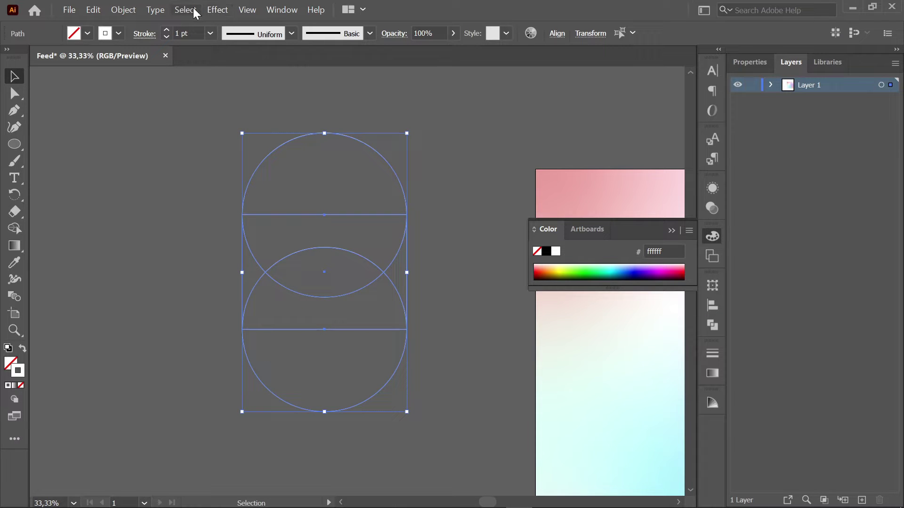
pyautogui.click(270, 14)
pyautogui.click(396, 471)
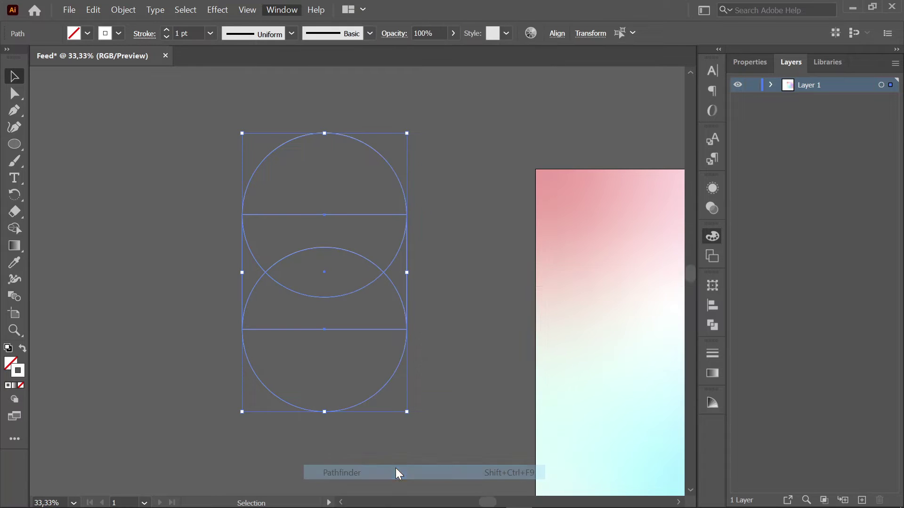
pyautogui.click(548, 317)
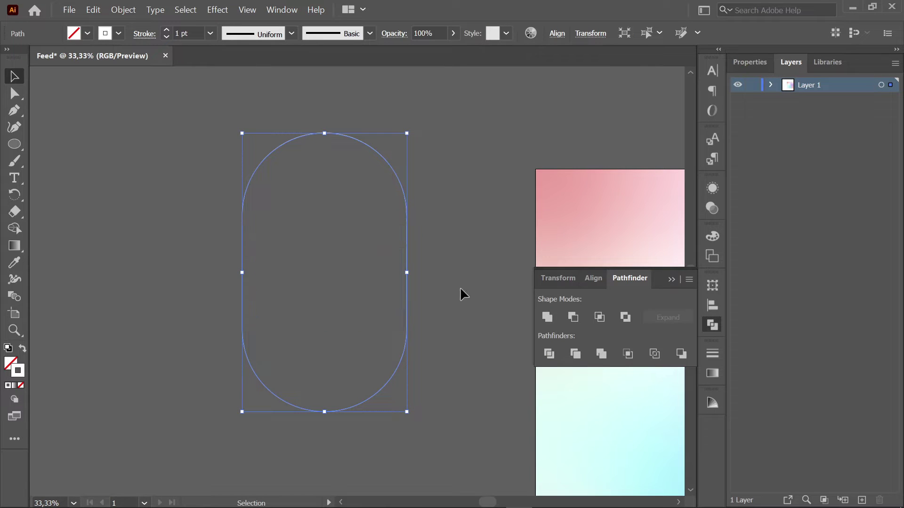
pyautogui.click(473, 295)
pyautogui.hscroll(2, 471, 292)
pyautogui.scroll(-1, 471, 292)
pyautogui.click(670, 279)
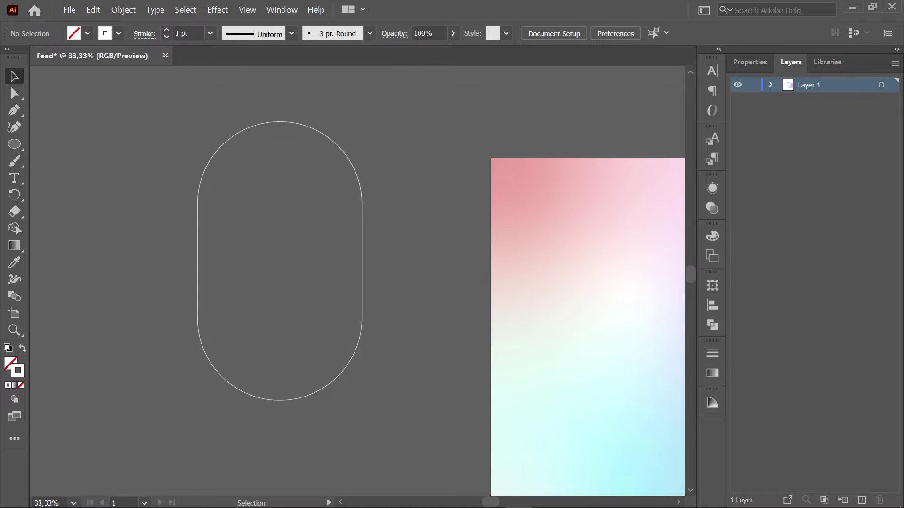
# Step: Drag the woman-in-sunglasses photo from File Explorer onto the canvas, then minimize Explorer
pyautogui.click(438, 503)
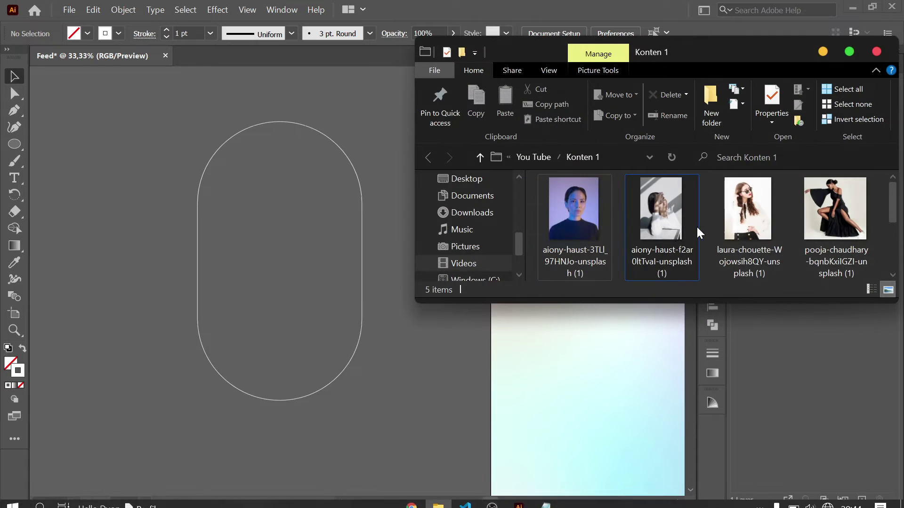
pyautogui.click(768, 222)
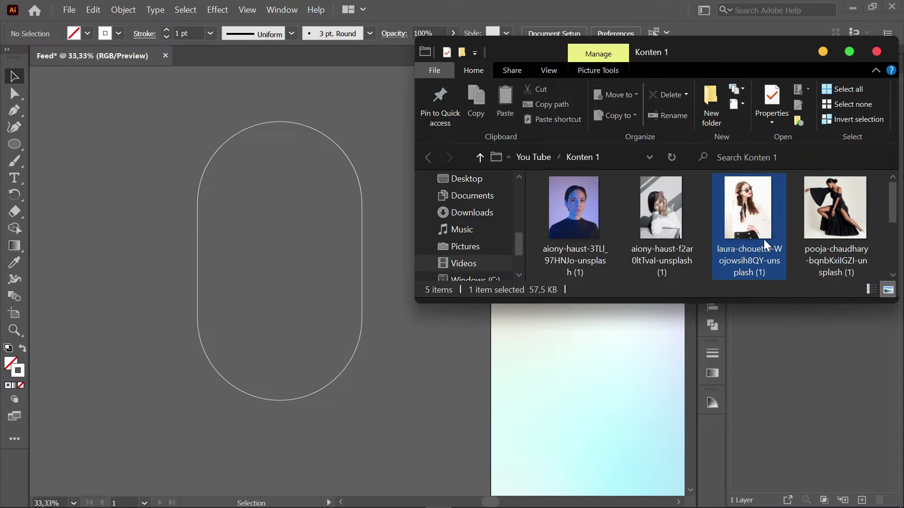
pyautogui.moveTo(764, 239); pyautogui.dragTo(158, 245)
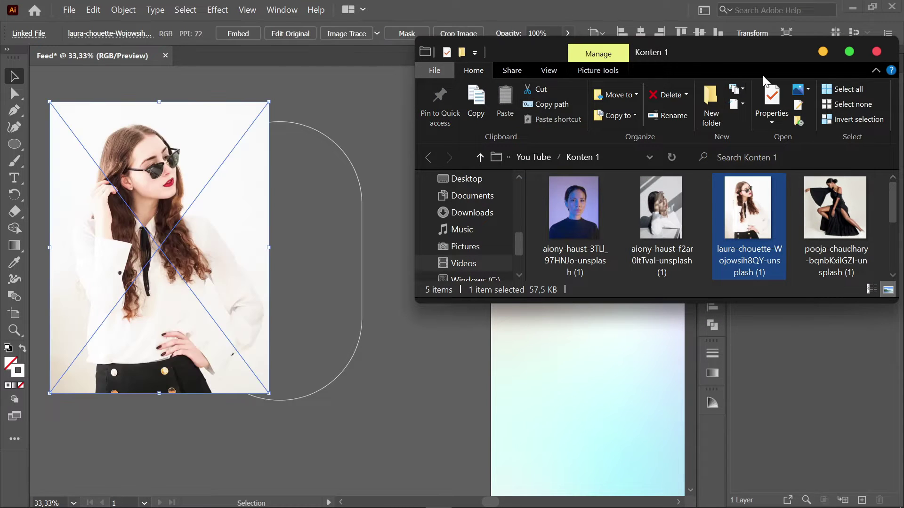
pyautogui.click(823, 52)
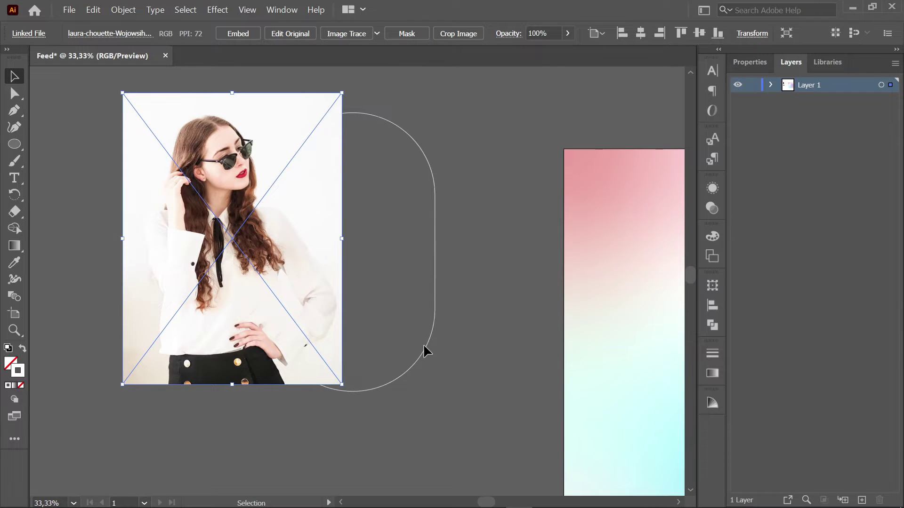
pyautogui.click(424, 347)
# Step: Bring the capsule to the front over the photo and make a clipping mask from both
pyautogui.rightClick(425, 347)
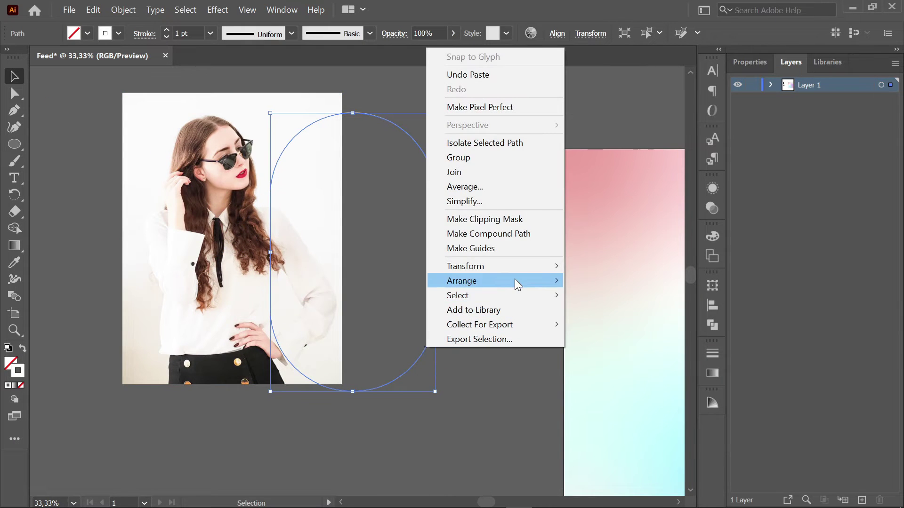
pyautogui.moveTo(495, 280)
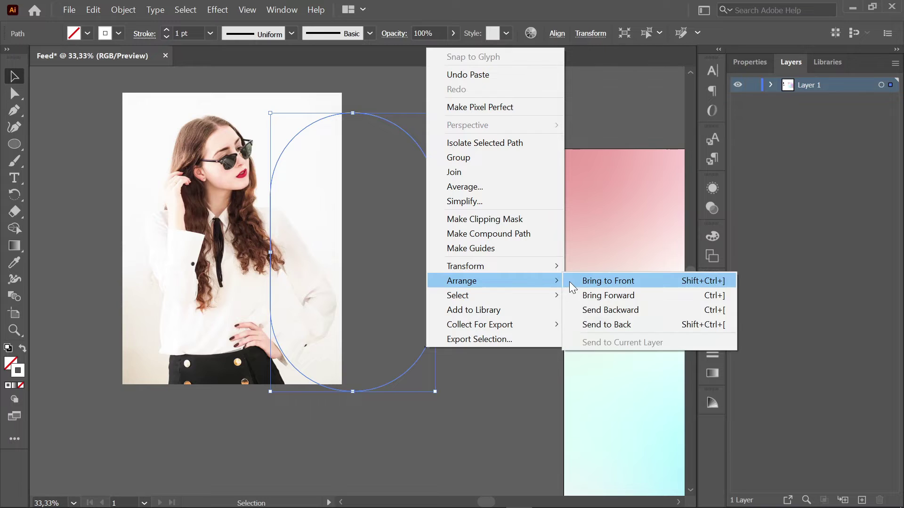
pyautogui.click(571, 282)
pyautogui.moveTo(420, 352); pyautogui.dragTo(292, 343)
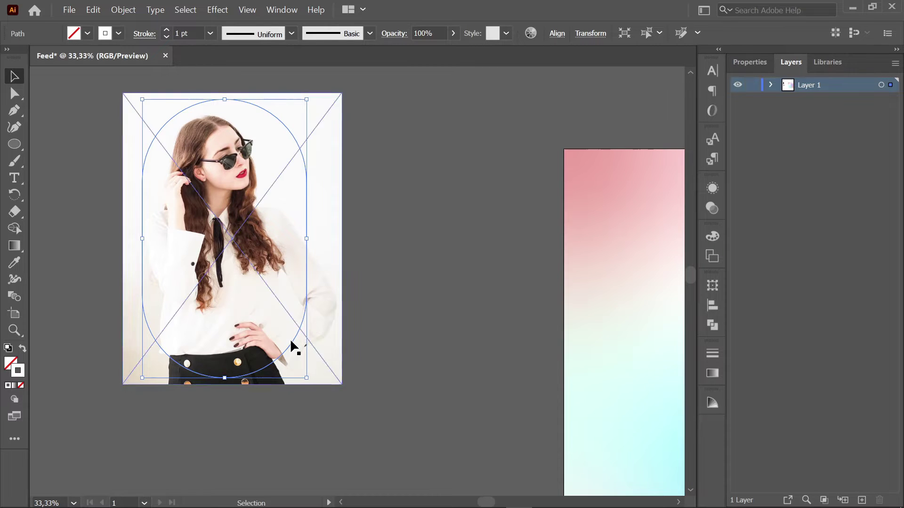
pyautogui.click(417, 343)
pyautogui.moveTo(458, 408)
pyautogui.mouseDown()
pyautogui.moveTo(147, 182)
pyautogui.moveTo(131, 160)
pyautogui.mouseUp()
pyautogui.rightClick(256, 213)
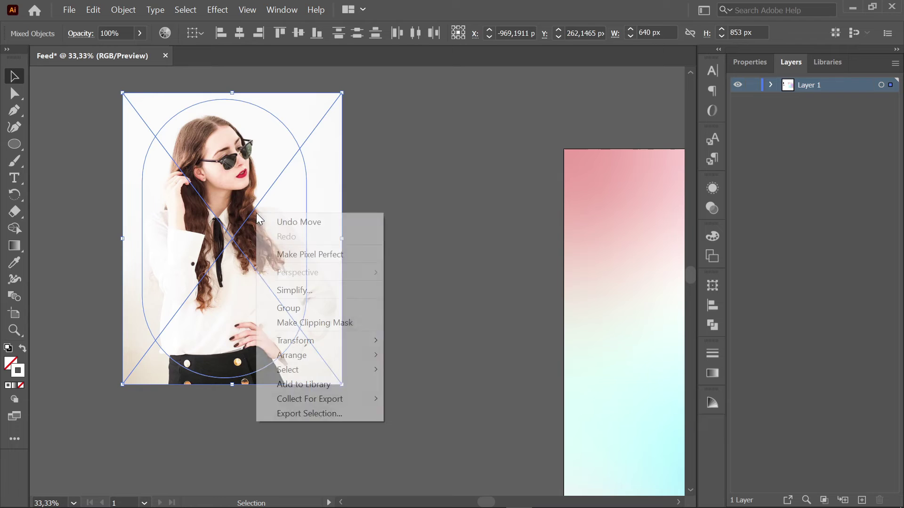
pyautogui.click(335, 324)
# Step: Move the clipped portrait onto the left side of the pastel gradient artboard
pyautogui.moveTo(424, 347); pyautogui.dragTo(360, 329)
pyautogui.scroll(-2, 359, 334)
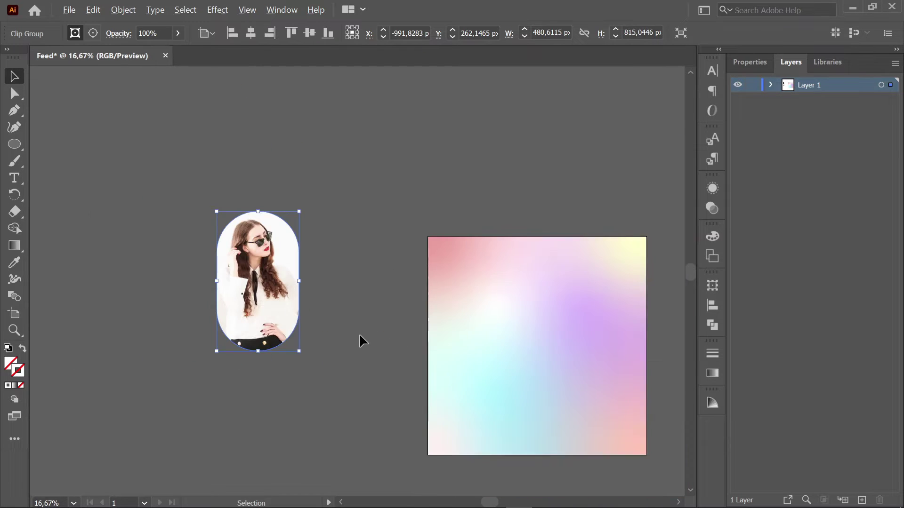
pyautogui.moveTo(255, 280)
pyautogui.mouseDown()
pyautogui.moveTo(448, 349)
pyautogui.moveTo(471, 330)
pyautogui.moveTo(365, 323)
pyautogui.mouseUp()
pyautogui.scroll(1, 441, 296)
pyautogui.moveTo(464, 332); pyautogui.dragTo(385, 338)
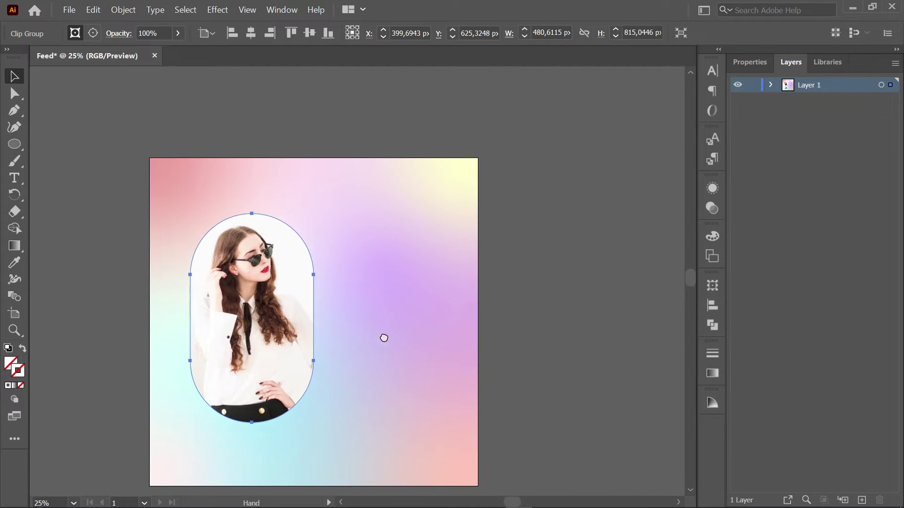
pyautogui.click(536, 254)
pyautogui.scroll(1, 363, 196)
# Step: Draw a small circle on the artboard and fill it with #ffd797
pyautogui.click(17, 147)
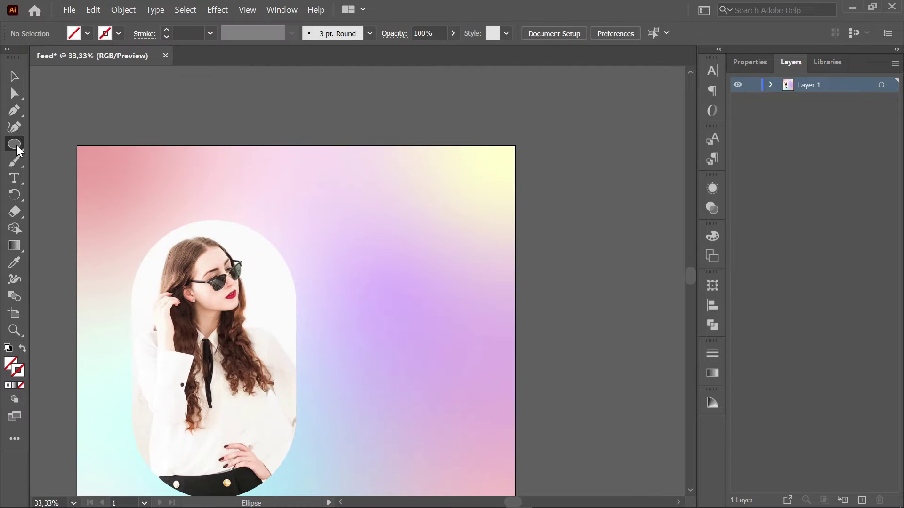
pyautogui.moveTo(361, 210); pyautogui.dragTo(422, 245)
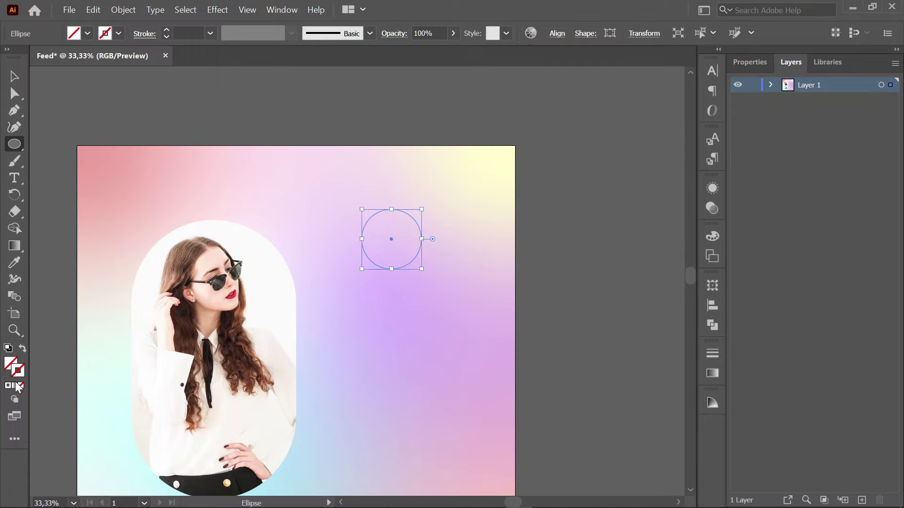
pyautogui.click(9, 367)
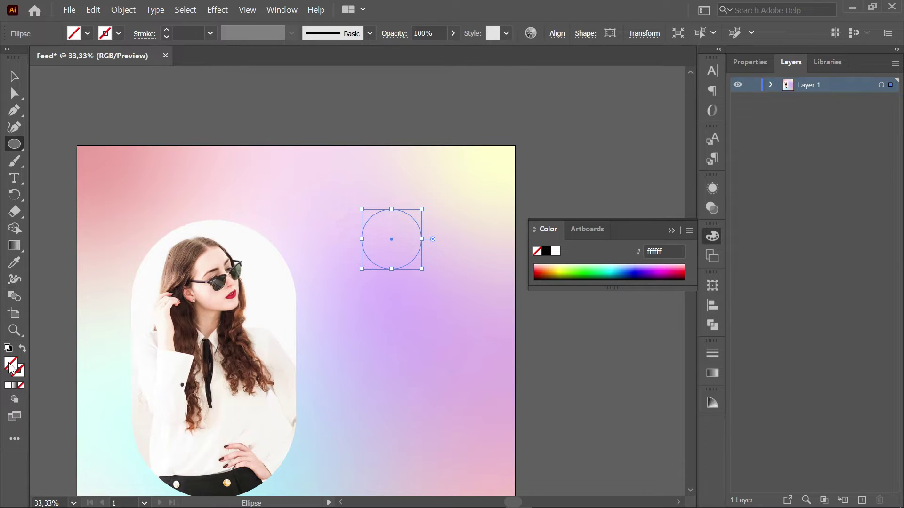
pyautogui.doubleClick(10, 364)
pyautogui.write('ffd797')
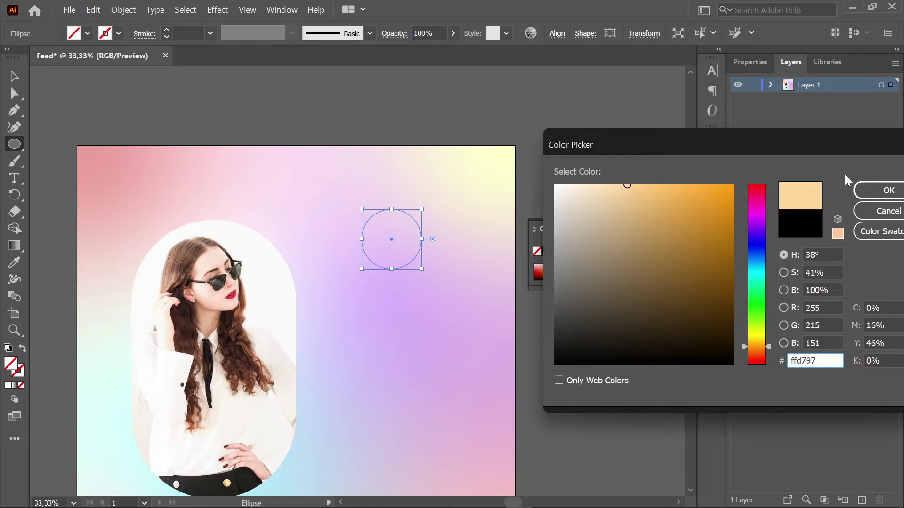
pyautogui.click(857, 190)
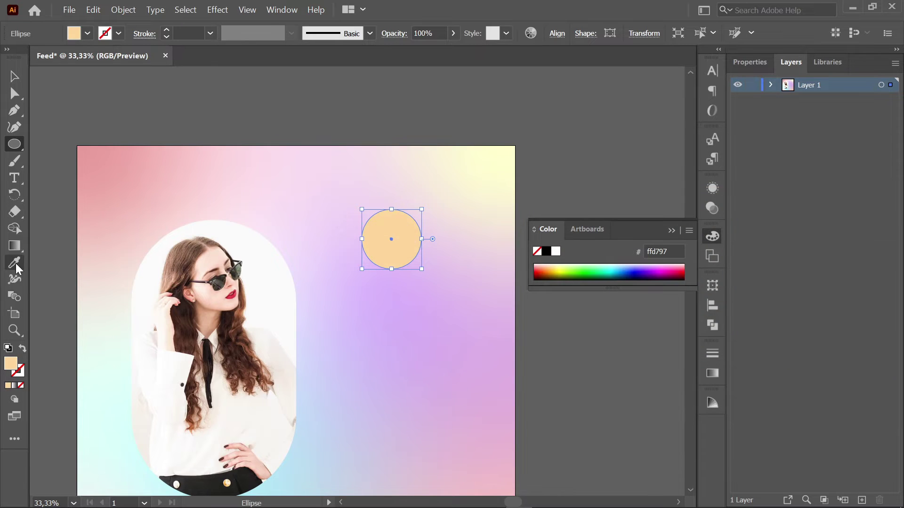
# Step: Apply a linear gradient to the circle and make its start stop teal-blue
pyautogui.click(18, 251)
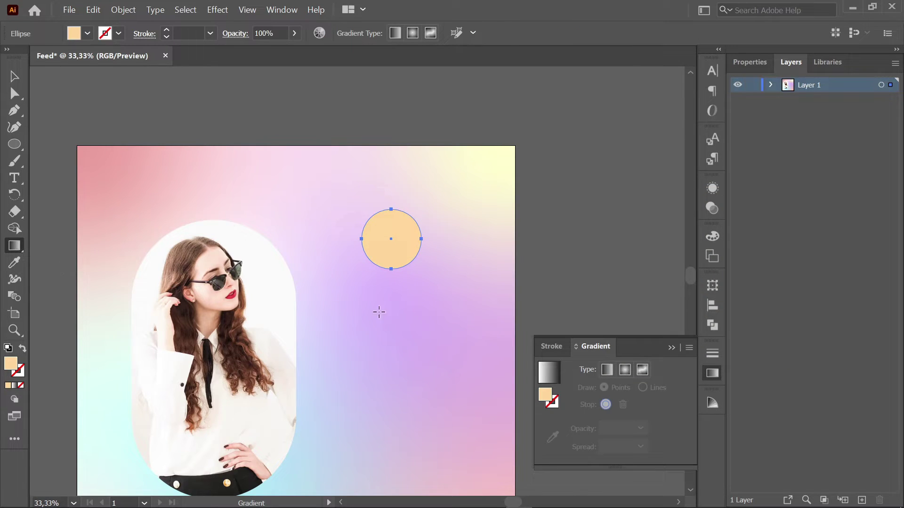
pyautogui.click(604, 369)
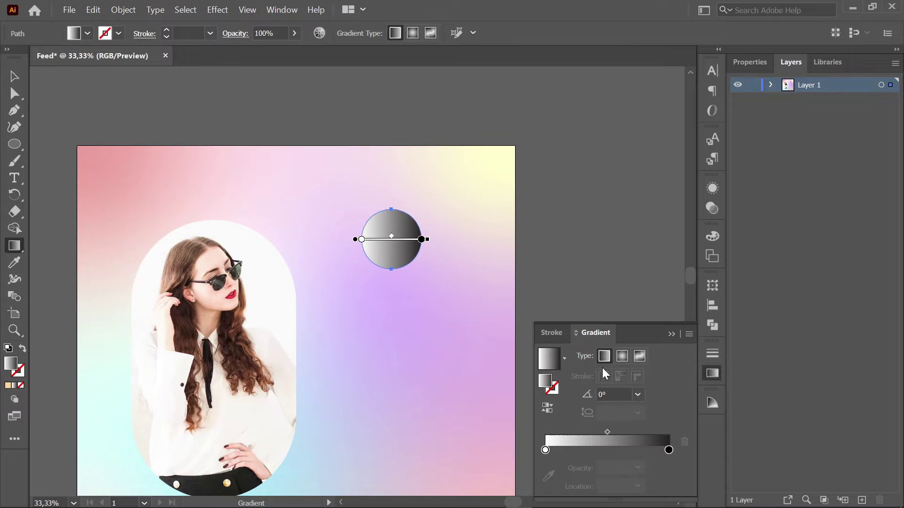
pyautogui.click(545, 450)
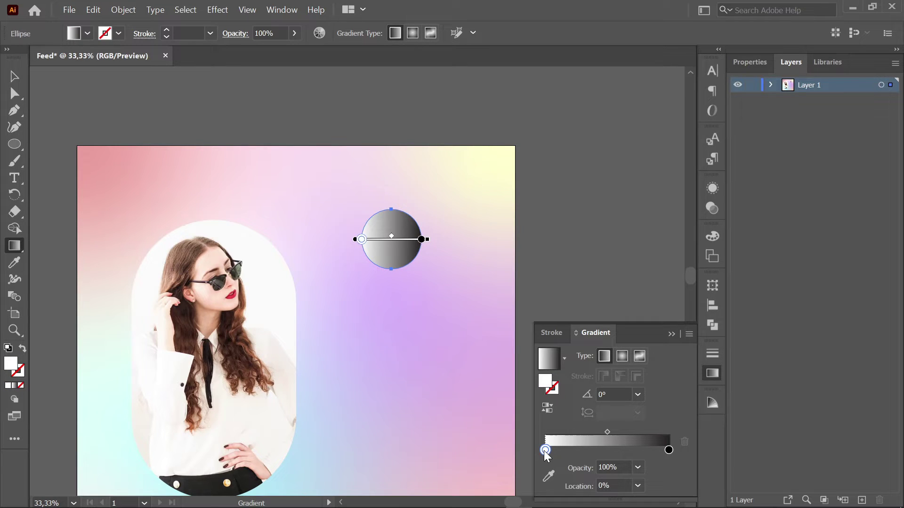
pyautogui.doubleClick(546, 450)
pyautogui.click(487, 323)
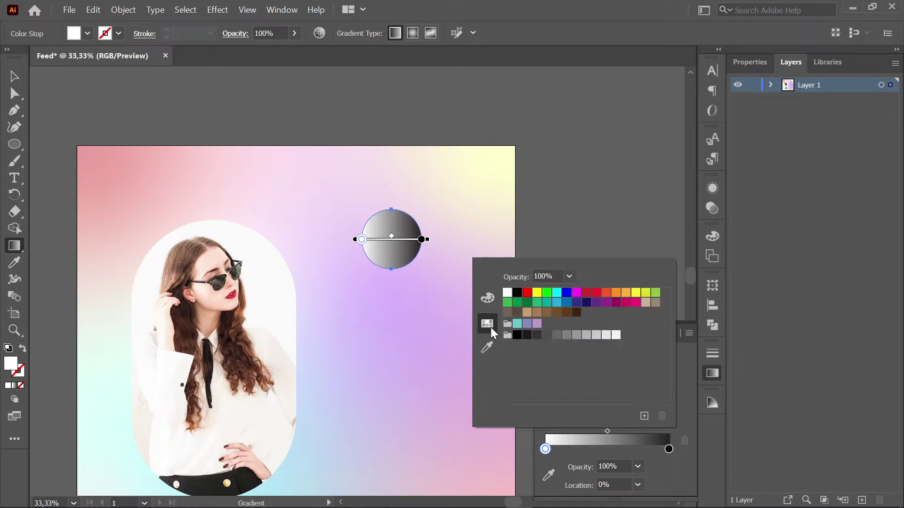
pyautogui.click(557, 303)
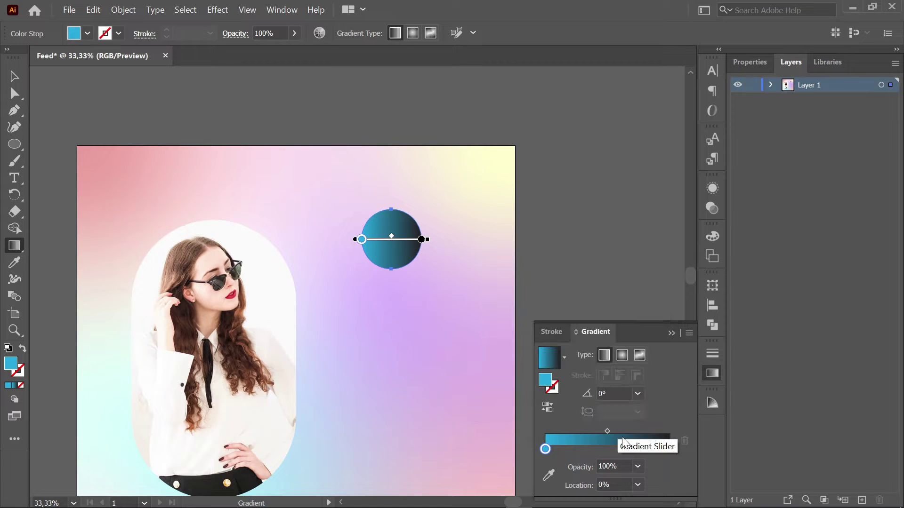
# Step: Make the gradient's end stop teal-blue with 0% opacity
pyautogui.click(669, 449)
pyautogui.doubleClick(669, 450)
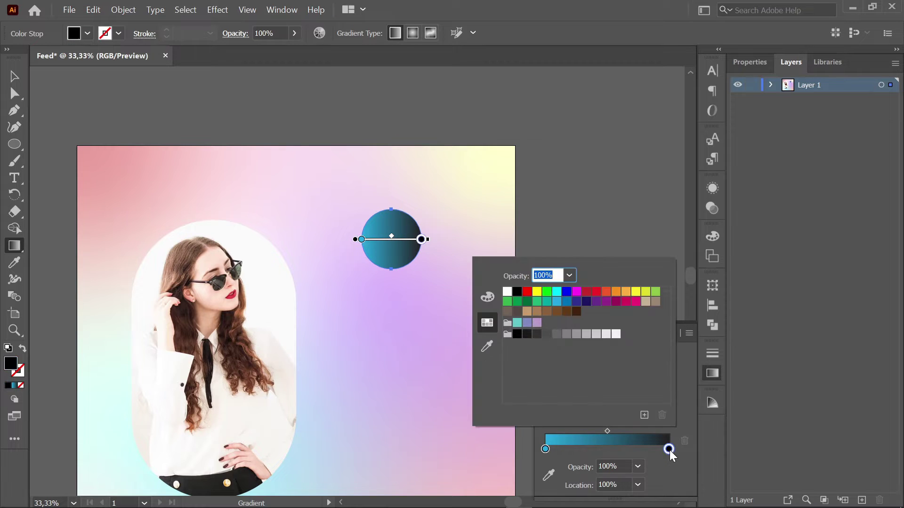
pyautogui.click(557, 303)
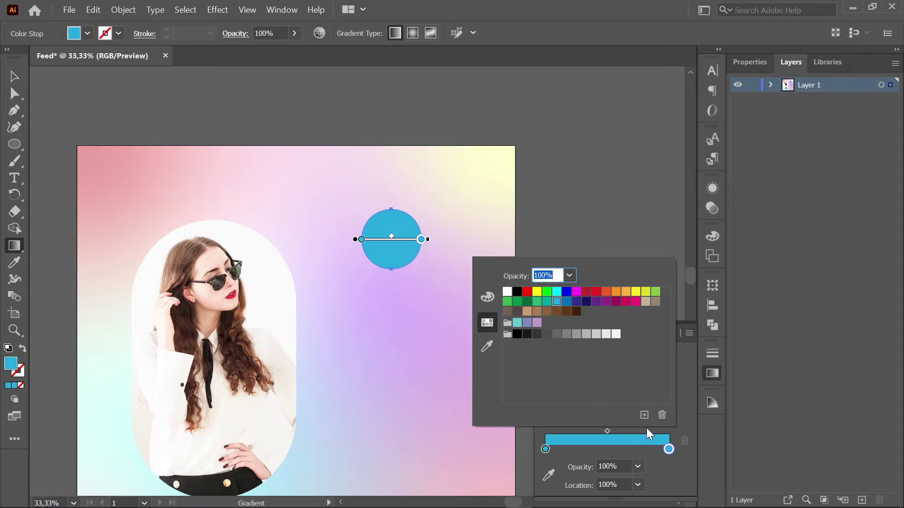
pyautogui.doubleClick(628, 465)
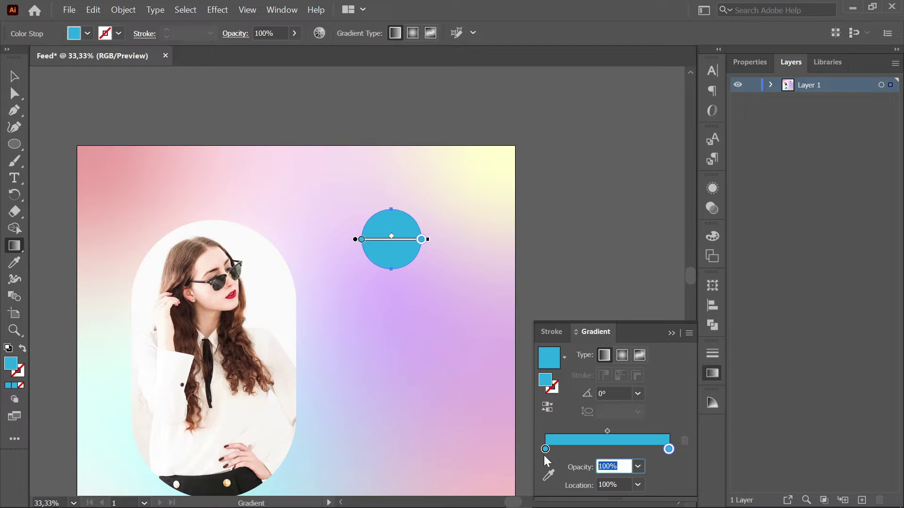
pyautogui.write('0')
pyautogui.press('Return')
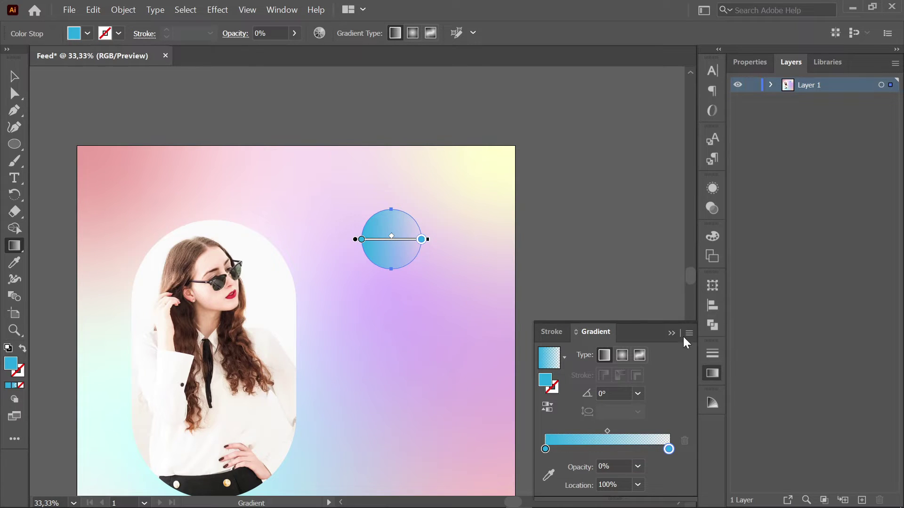
pyautogui.click(673, 333)
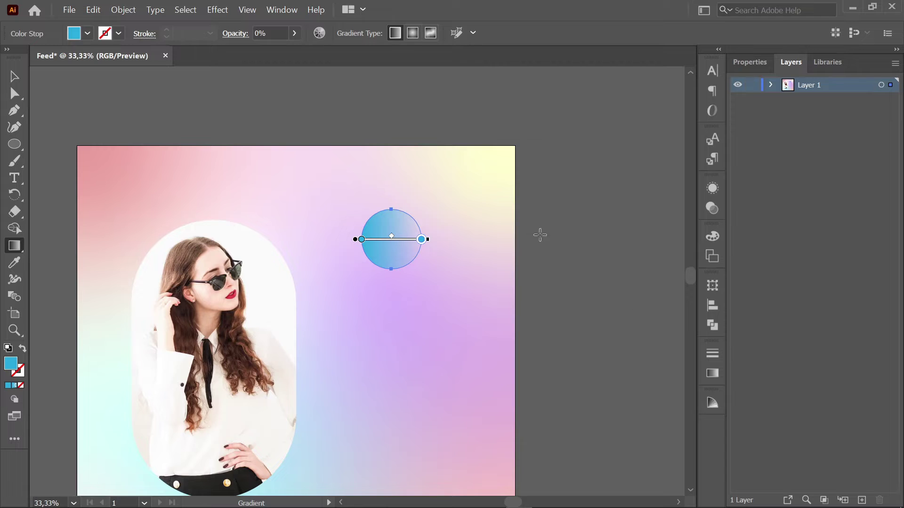
# Step: Apply a 24-pixel Gaussian Blur to the gradient circle
pyautogui.click(217, 9)
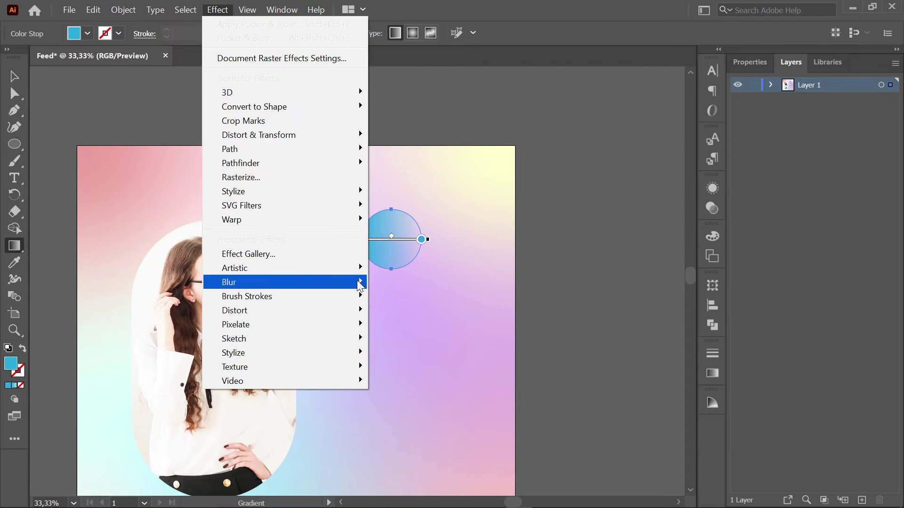
pyautogui.click(384, 279)
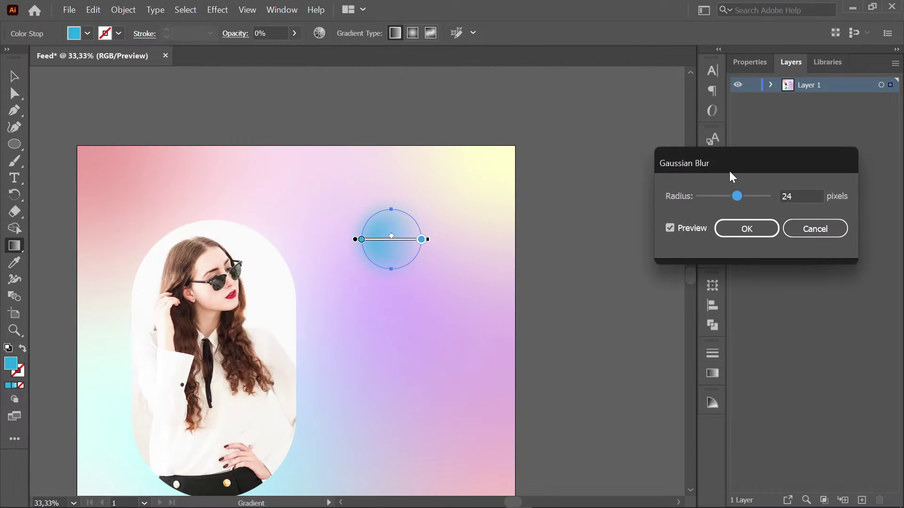
pyautogui.press('Tab')
pyautogui.click(753, 230)
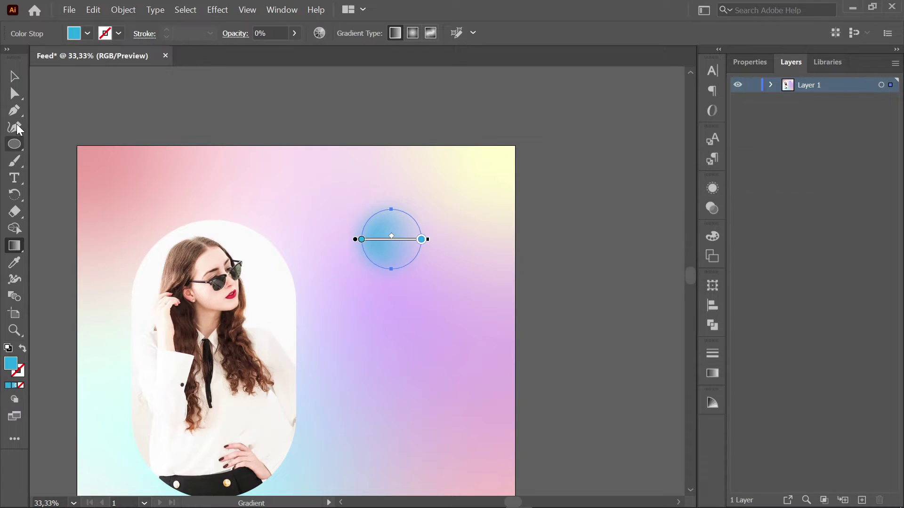
# Step: Enlarge the blurred circle to about 188 px
pyautogui.click(16, 78)
pyautogui.click(560, 216)
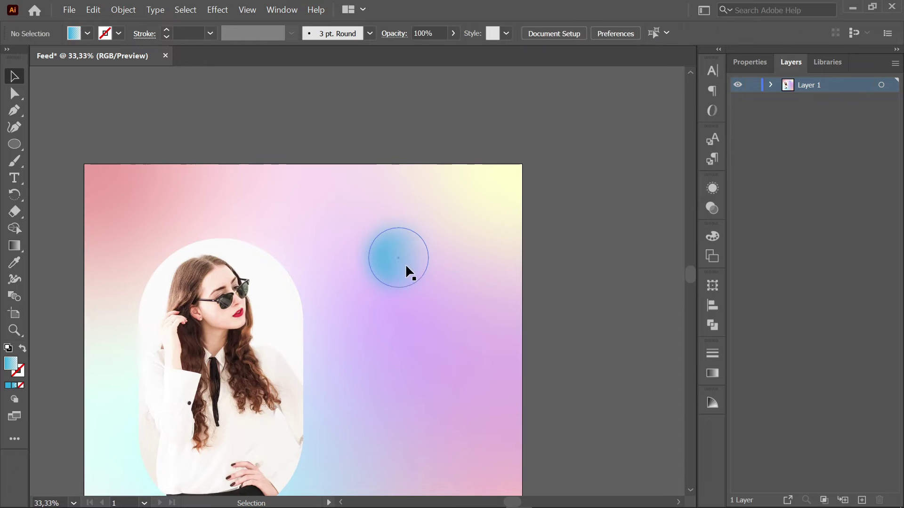
pyautogui.click(429, 282)
pyautogui.moveTo(429, 287); pyautogui.dragTo(434, 293)
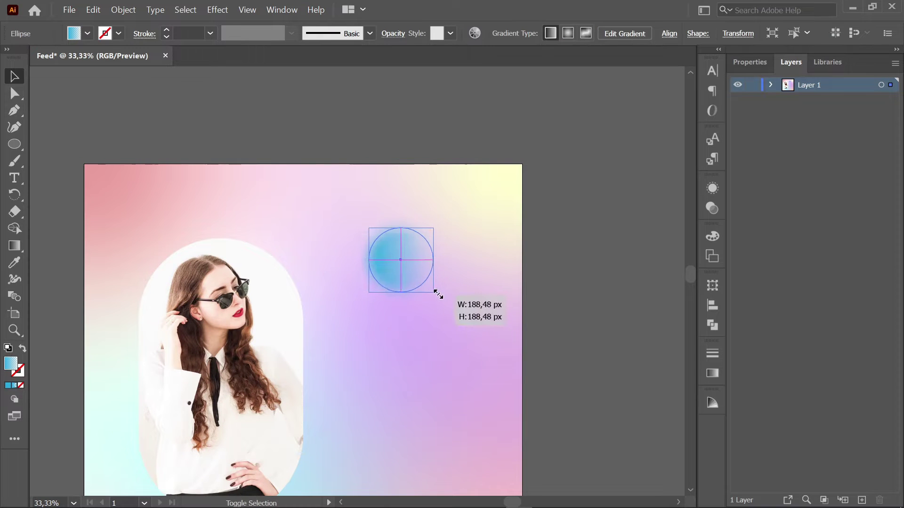
pyautogui.click(537, 273)
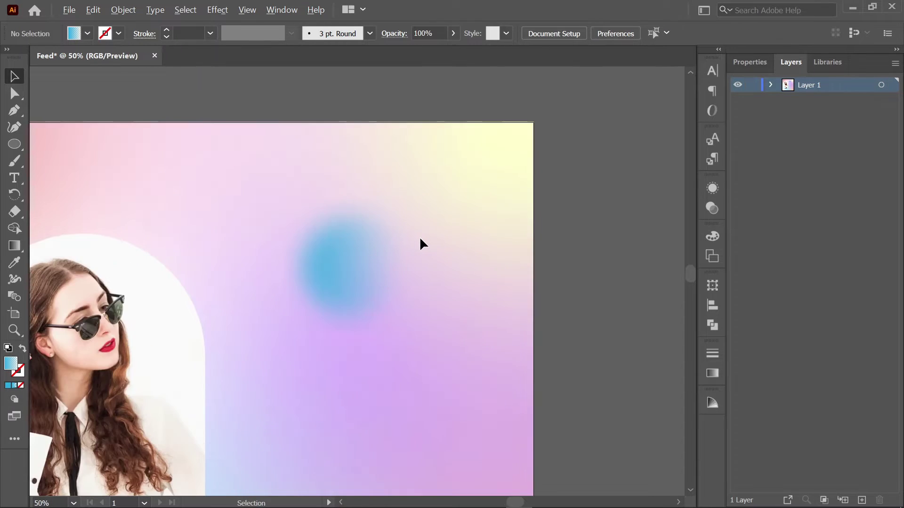
# Step: Draw a 12-point star near the top and move it over the blurred circle
pyautogui.click(14, 144)
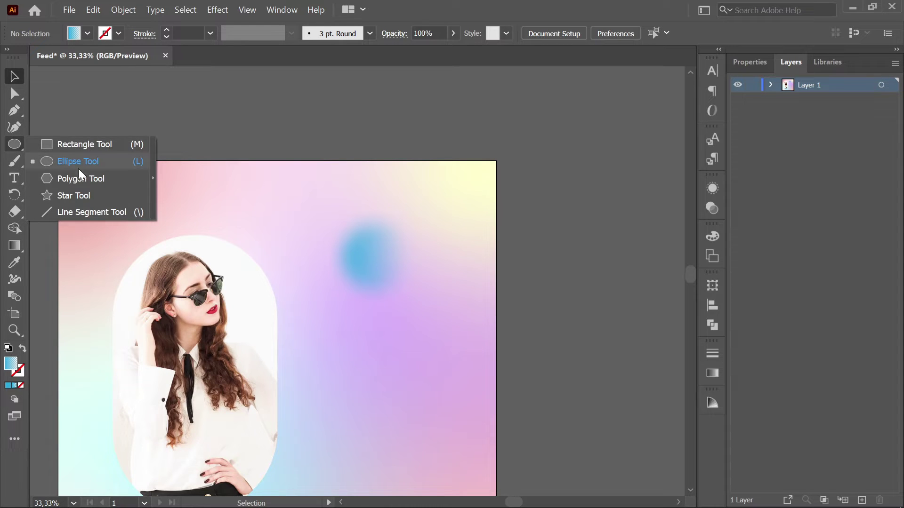
pyautogui.click(86, 197)
pyautogui.hscroll(1, 358, 221)
pyautogui.scroll(1, 329, 218)
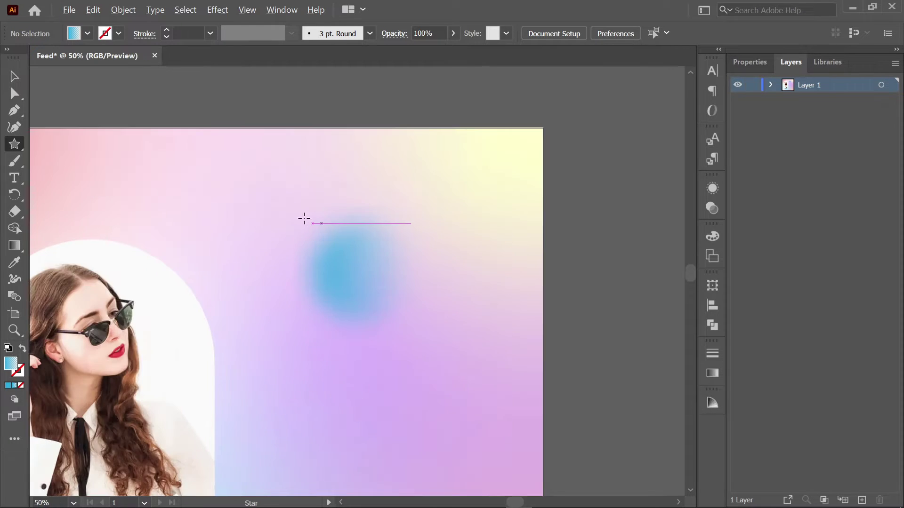
pyautogui.moveTo(262, 193); pyautogui.dragTo(303, 220)
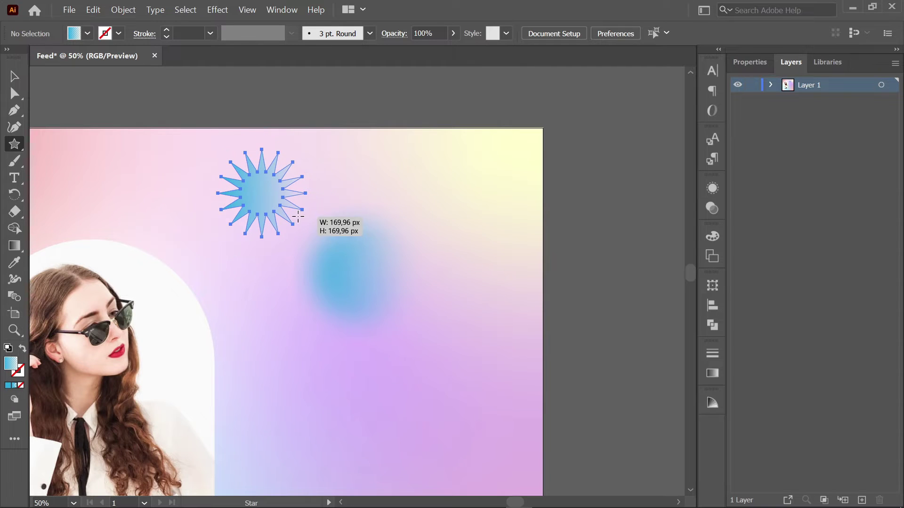
pyautogui.press('Down')
pyautogui.press('Down')
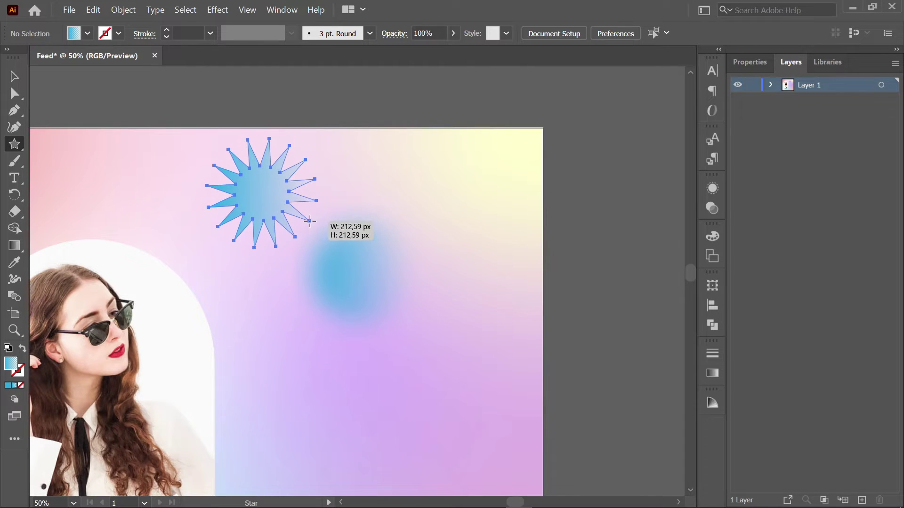
pyautogui.moveTo(303, 219); pyautogui.dragTo(315, 221)
pyautogui.press('Down')
pyautogui.press('Down')
pyautogui.press('Down')
pyautogui.press('Down')
pyautogui.press('Down')
pyautogui.press('Down')
pyautogui.press('Down')
pyautogui.press('Down')
pyautogui.press('Down')
pyautogui.press('Down')
pyautogui.press('Up')
pyautogui.press('Up')
pyautogui.press('Up')
pyautogui.press('Up')
pyautogui.press('Up')
pyautogui.press('Up')
pyautogui.press('Up')
pyautogui.press('Up')
pyautogui.press('Up')
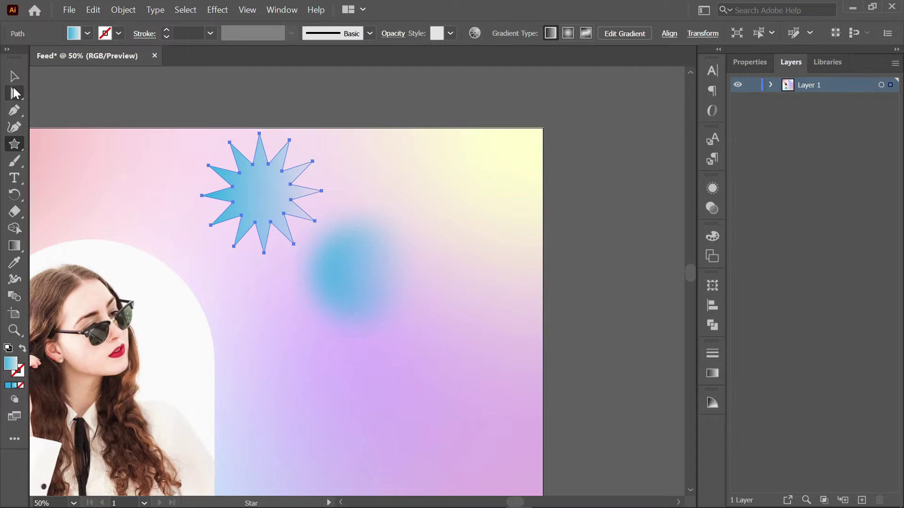
pyautogui.click(11, 84)
pyautogui.moveTo(263, 207); pyautogui.dragTo(310, 247)
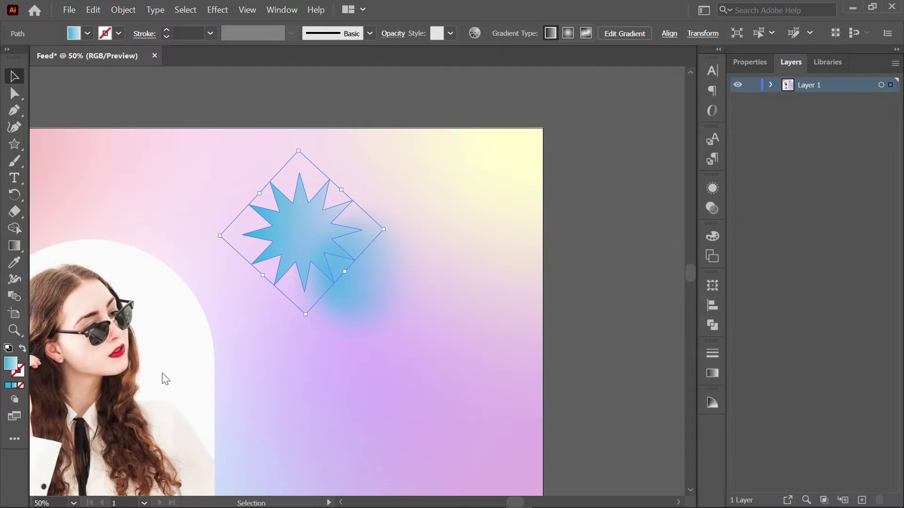
# Step: Reset the star's colours to default, then set its fill to None, leaving a dark outline
pyautogui.doubleClick(10, 364)
pyautogui.moveTo(594, 300); pyautogui.dragTo(640, 364)
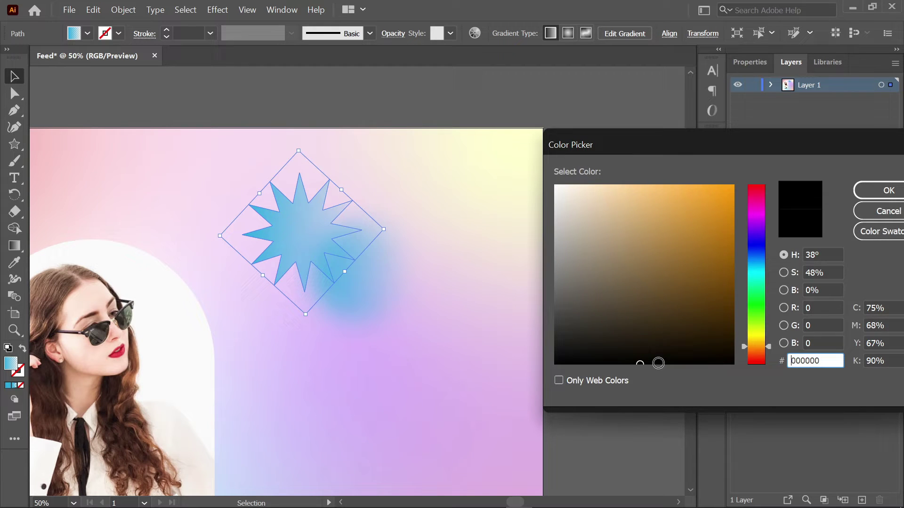
pyautogui.click(889, 196)
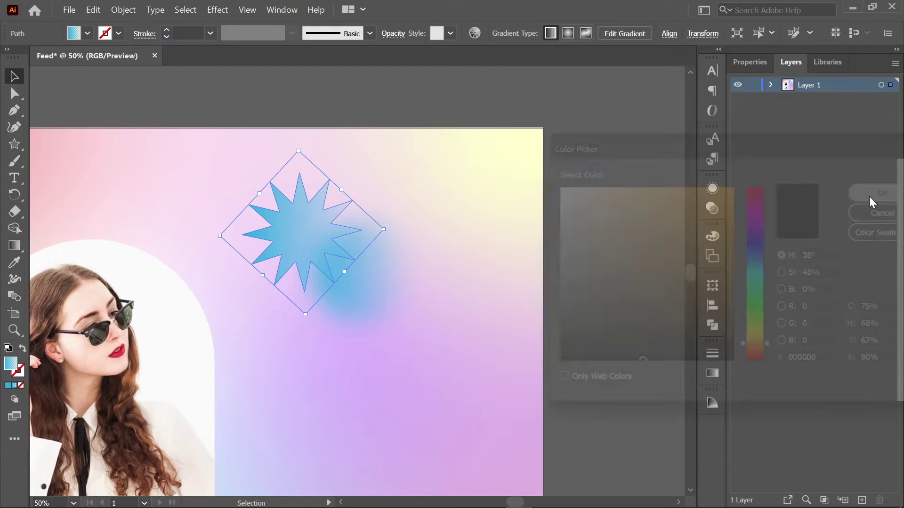
pyautogui.doubleClick(11, 365)
pyautogui.moveTo(649, 308); pyautogui.dragTo(686, 371)
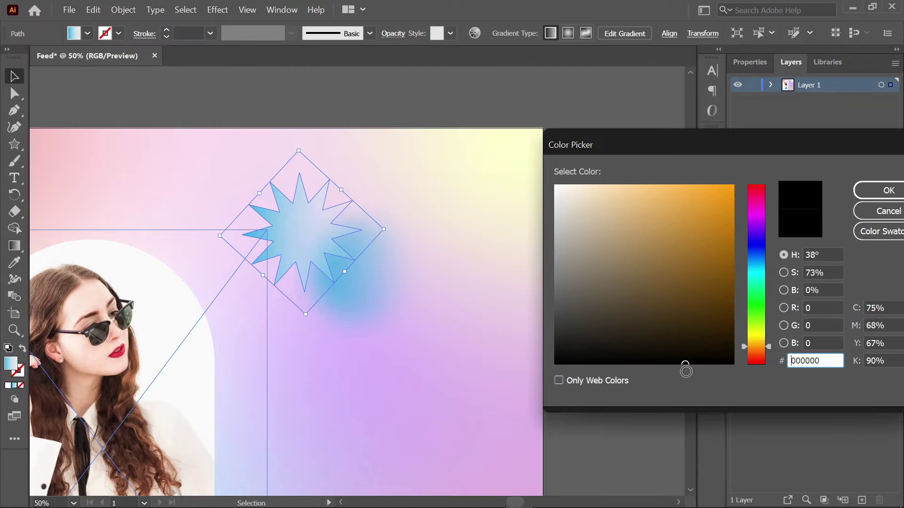
pyautogui.click(861, 212)
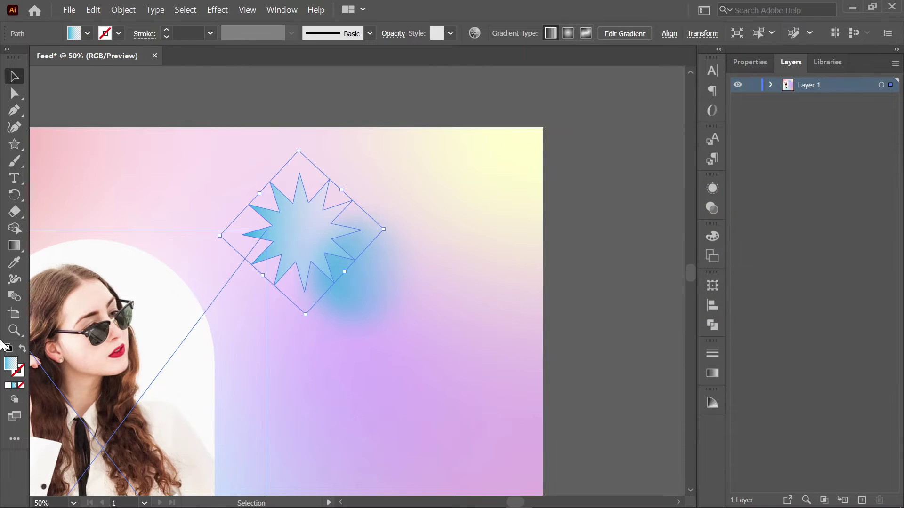
pyautogui.click(8, 349)
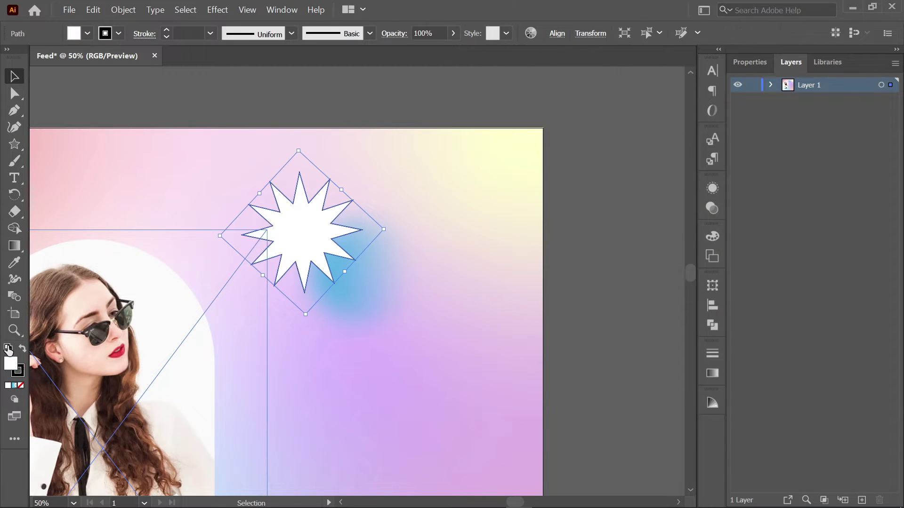
pyautogui.click(21, 386)
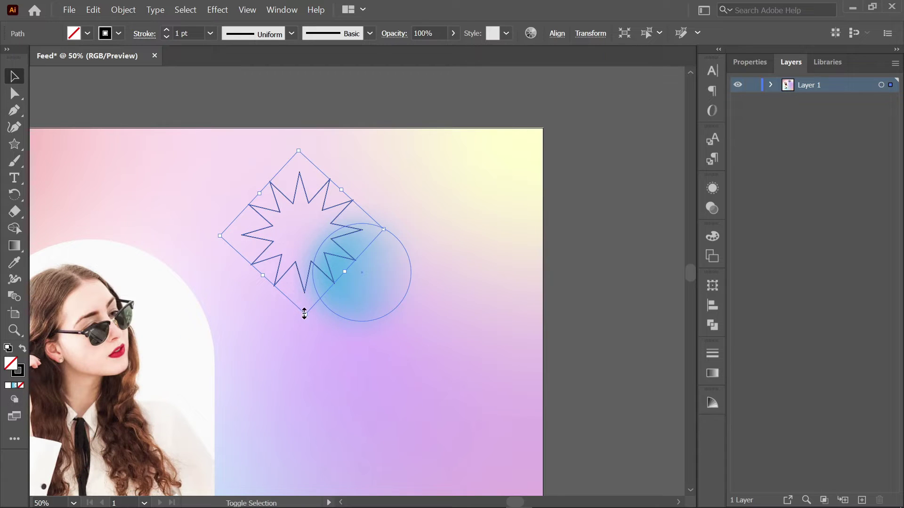
# Step: Resize the star slightly and nudge it down-left over the blue glow
pyautogui.moveTo(306, 317); pyautogui.dragTo(304, 312)
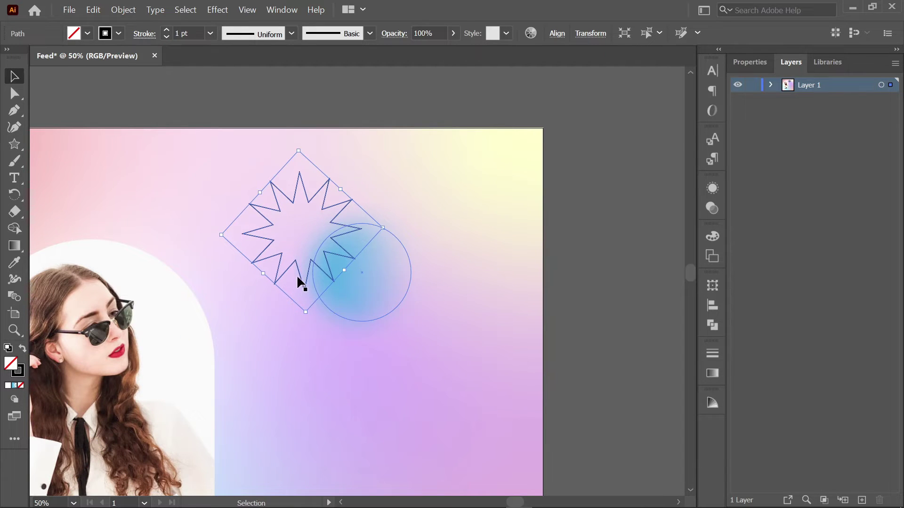
pyautogui.moveTo(301, 276); pyautogui.dragTo(295, 283)
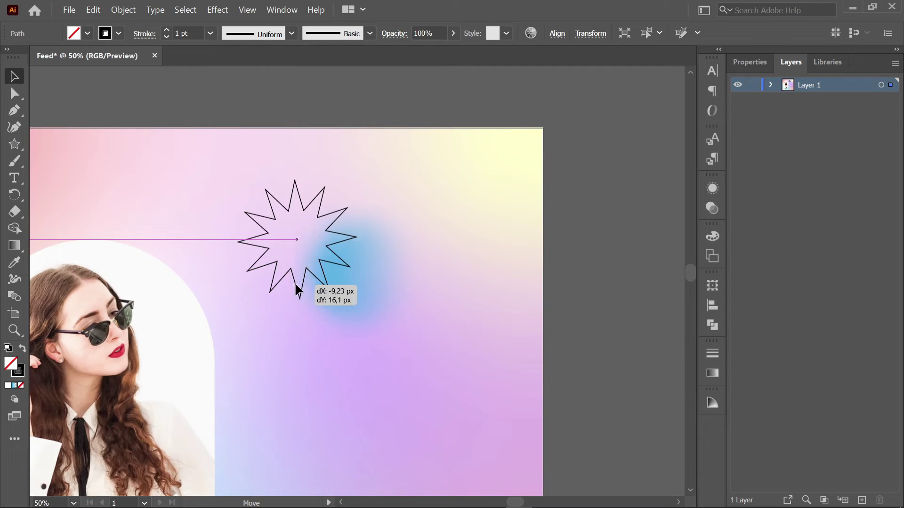
pyautogui.click(622, 231)
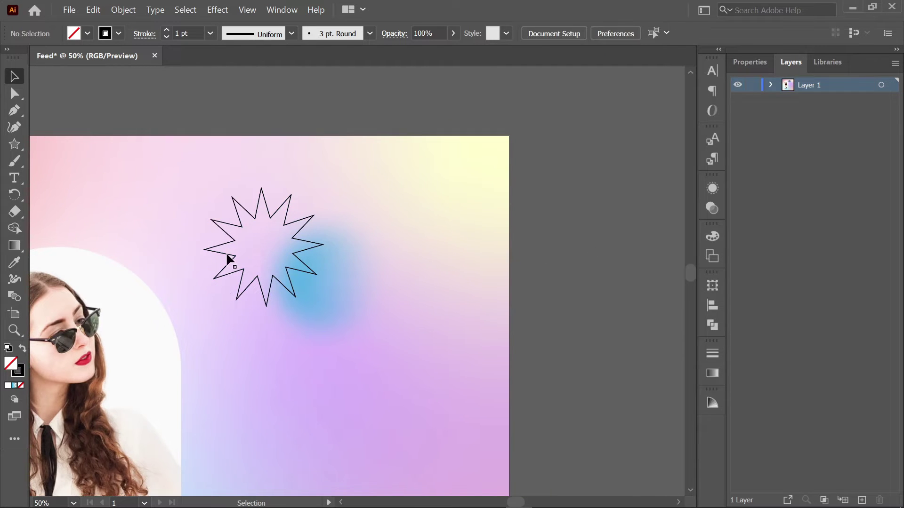
# Step: Type a 'New Post' heading beside the star
pyautogui.click(17, 178)
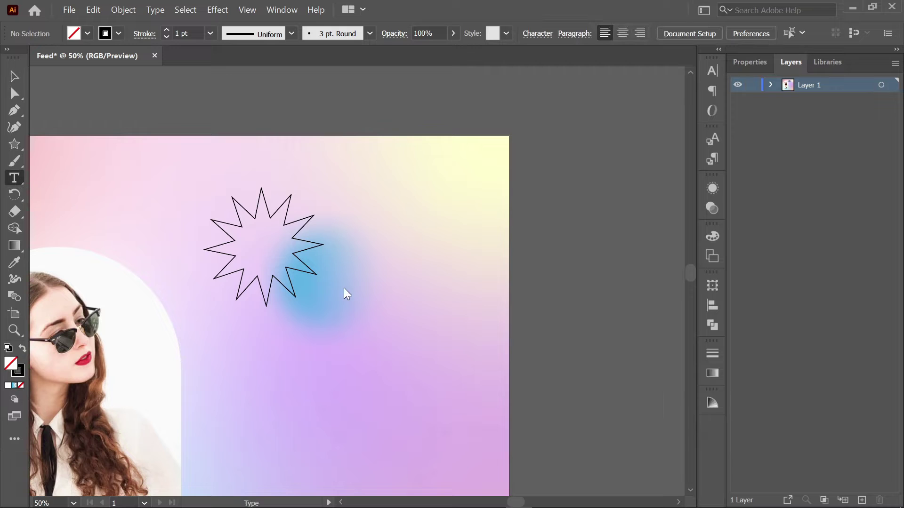
pyautogui.click(348, 273)
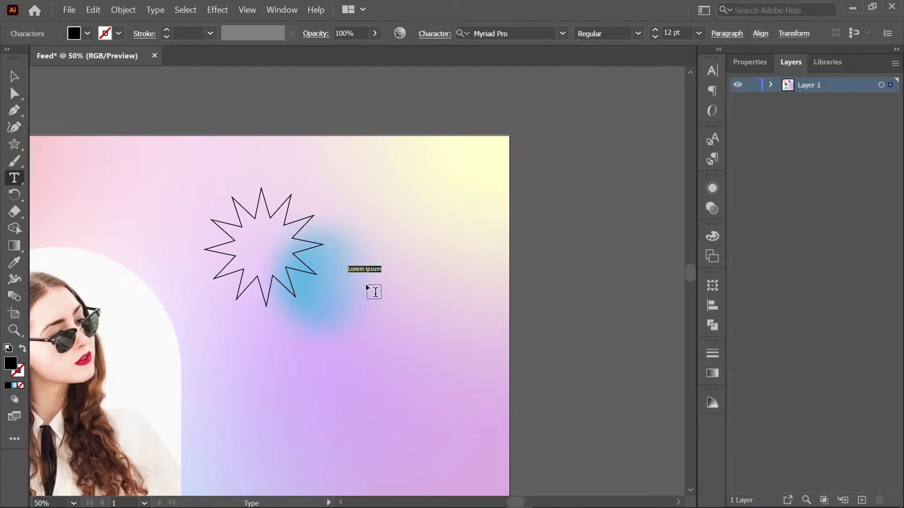
pyautogui.write('Ne')
pyautogui.write('y')
pyautogui.write('t')
pyautogui.press('ctrl')
pyautogui.hotkey('ctrl', 'a')
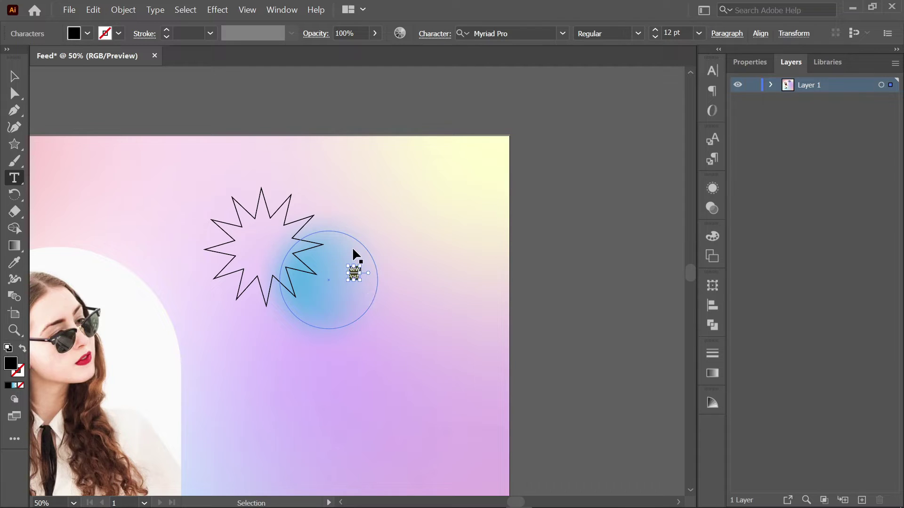
# Step: Set the heading to 56 pt Vensfolk and shift it slightly left
pyautogui.click(684, 34)
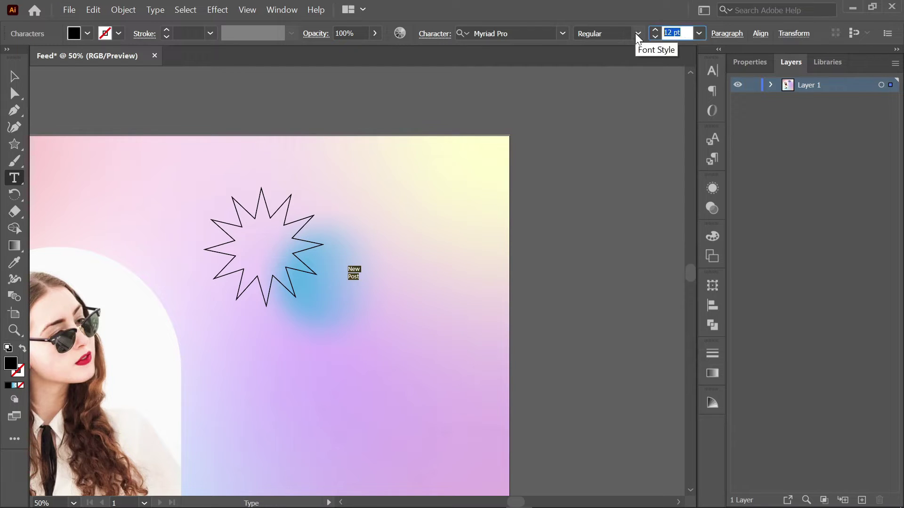
pyautogui.write('56')
pyautogui.press('Return')
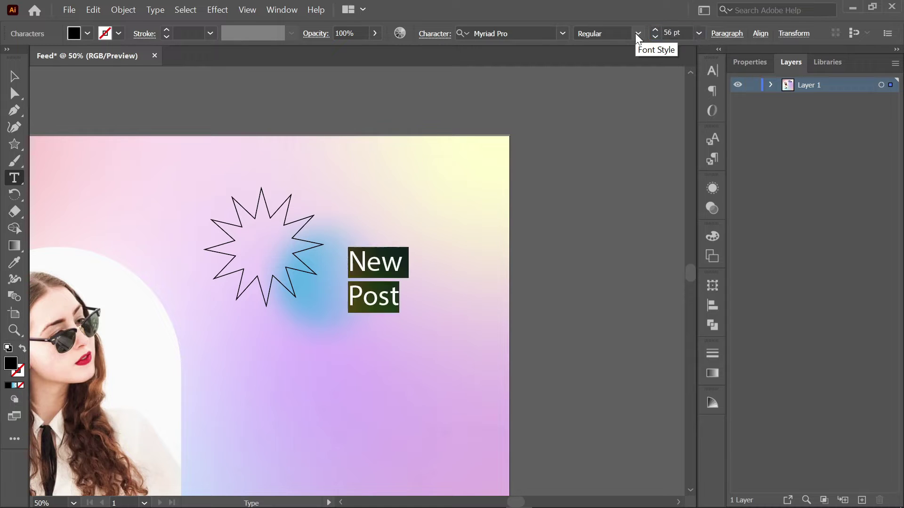
pyautogui.click(553, 36)
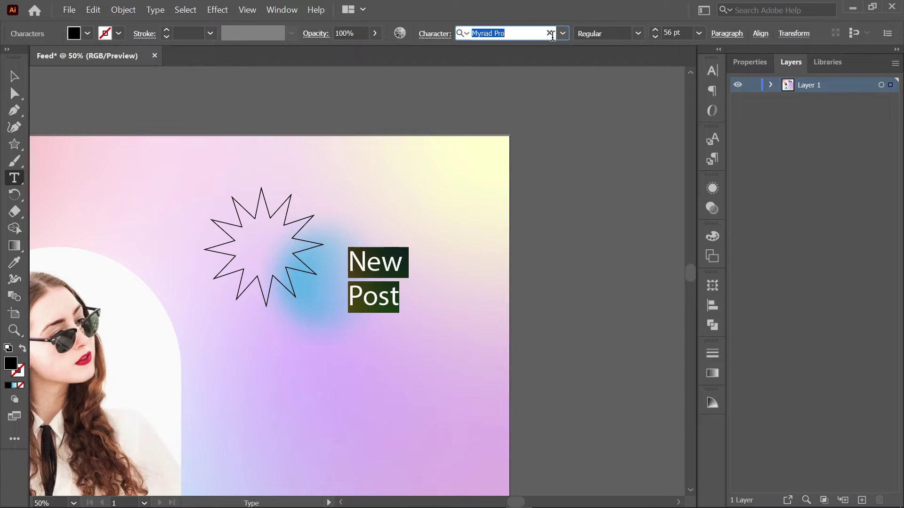
pyautogui.click(566, 37)
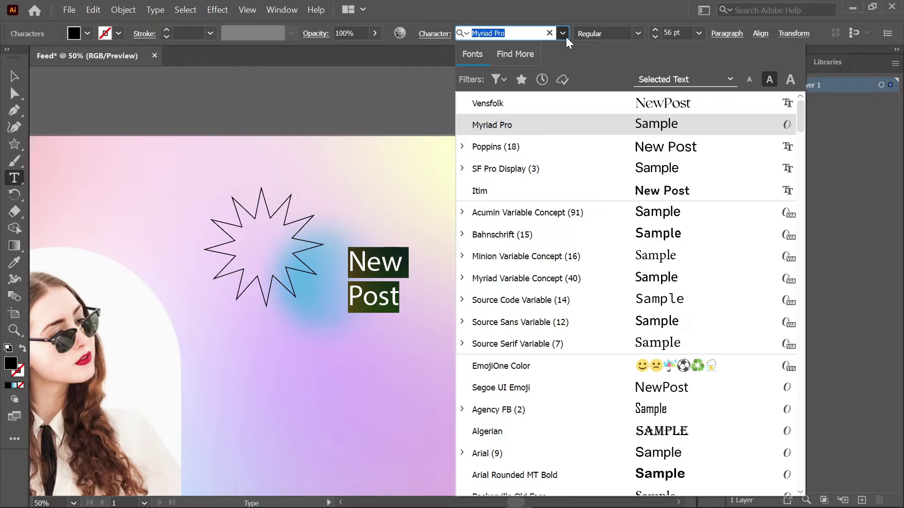
pyautogui.write('vens')
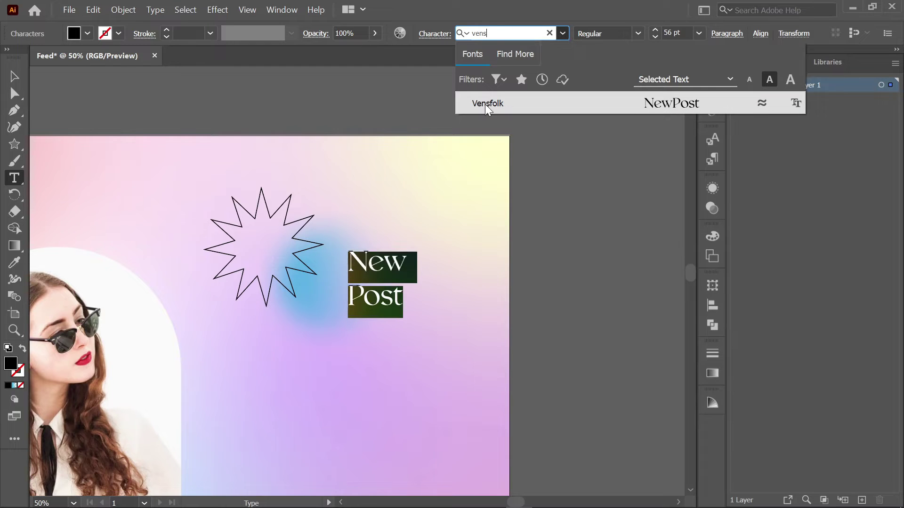
pyautogui.click(513, 102)
pyautogui.click(14, 76)
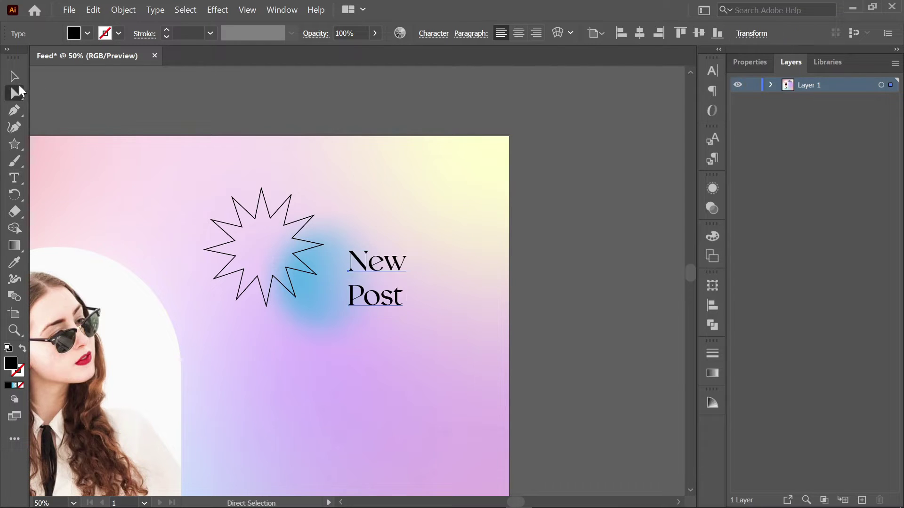
pyautogui.moveTo(389, 301)
pyautogui.mouseDown()
pyautogui.moveTo(366, 304)
pyautogui.moveTo(376, 307)
pyautogui.moveTo(386, 179)
pyautogui.moveTo(353, 397)
pyautogui.moveTo(353, 376)
pyautogui.mouseUp()
# Step: Retype the lower heading copy so it reads 'New Look'
pyautogui.hotkey('ctrl', '-')
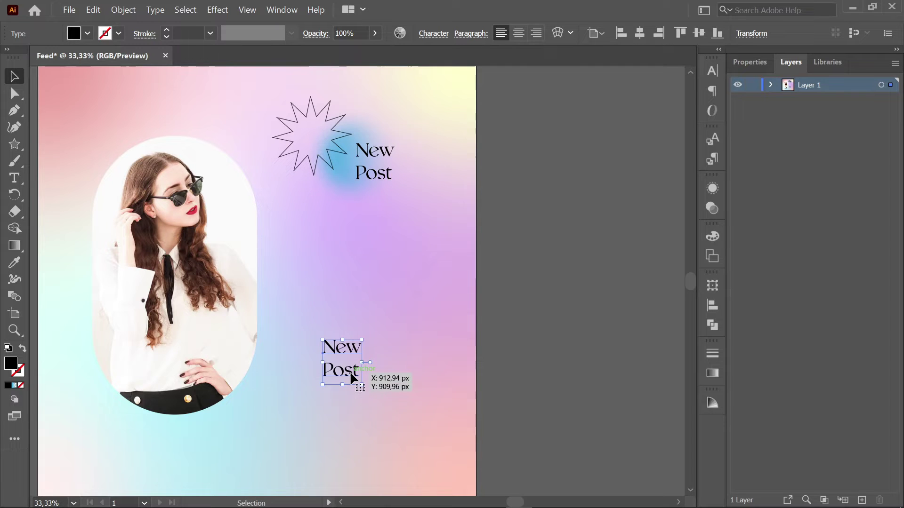
pyautogui.doubleClick(352, 375)
pyautogui.hotkey('ctrl', 'a')
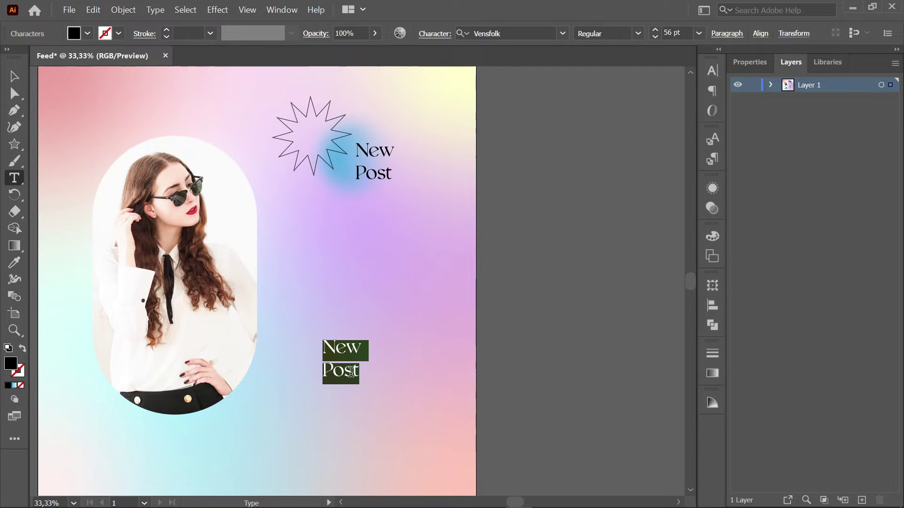
pyautogui.click(352, 372)
pyautogui.hotkey('shift', 'Right')
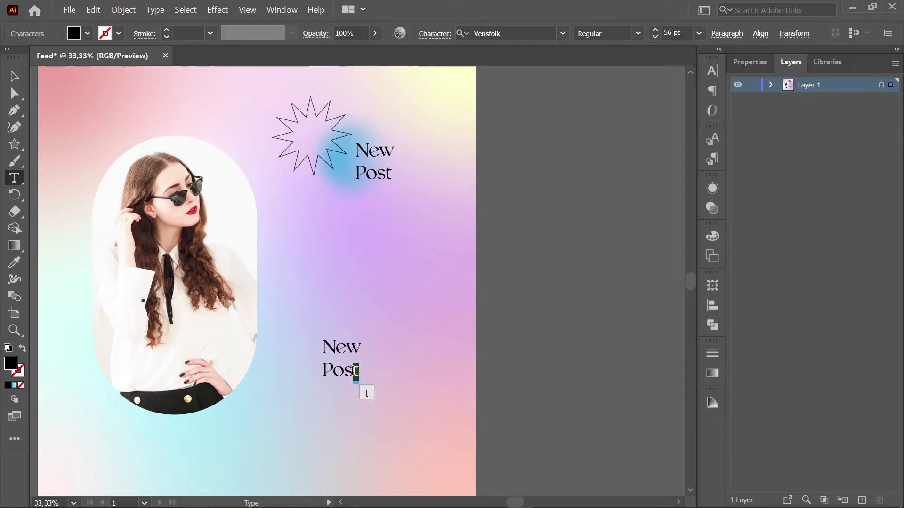
pyautogui.press('BackSpace')
pyautogui.press('BackSpace')
pyautogui.press('BackSpace')
pyautogui.press('BackSpace')
pyautogui.write('Look')
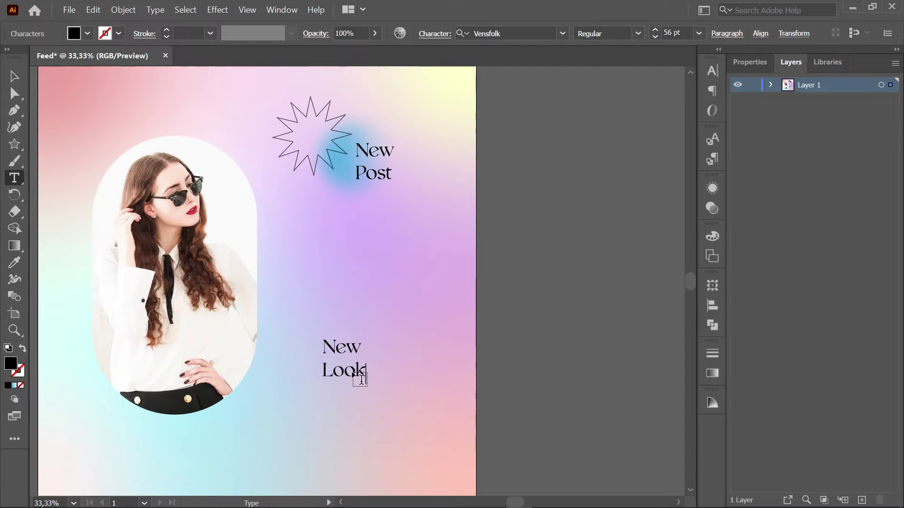
# Step: Set the New Look text to 124 pt
pyautogui.hotkey('ctrl', 'a')
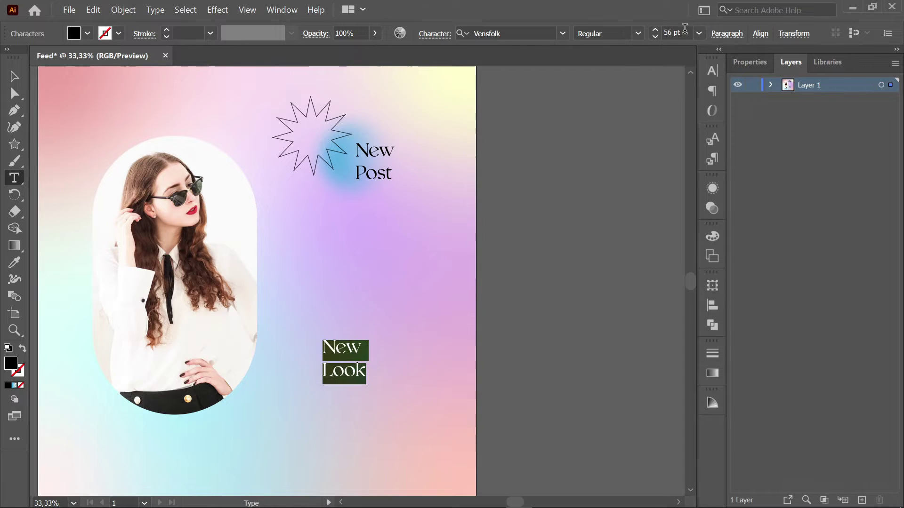
pyautogui.click(678, 32)
pyautogui.write('124')
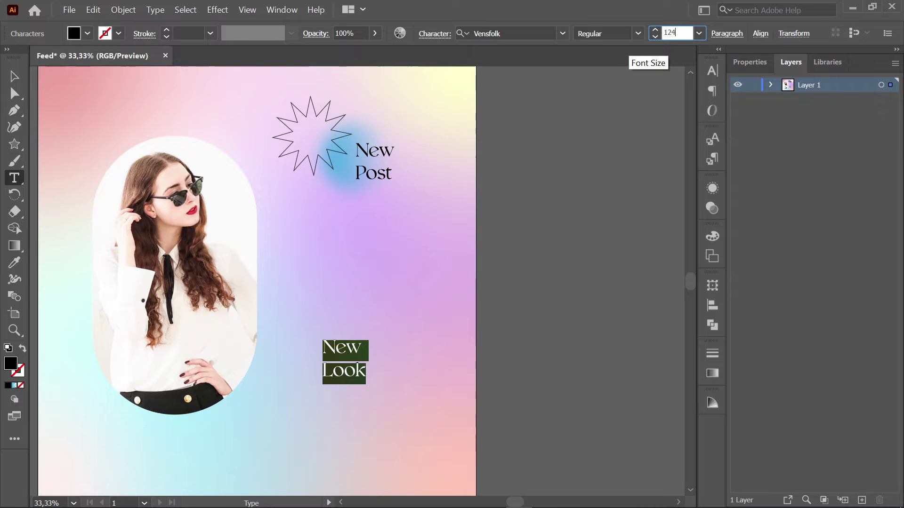
pyautogui.press('Return')
# Step: Shift New Look left toward the photo and Alt-drag a New Post copy above it
pyautogui.click(15, 76)
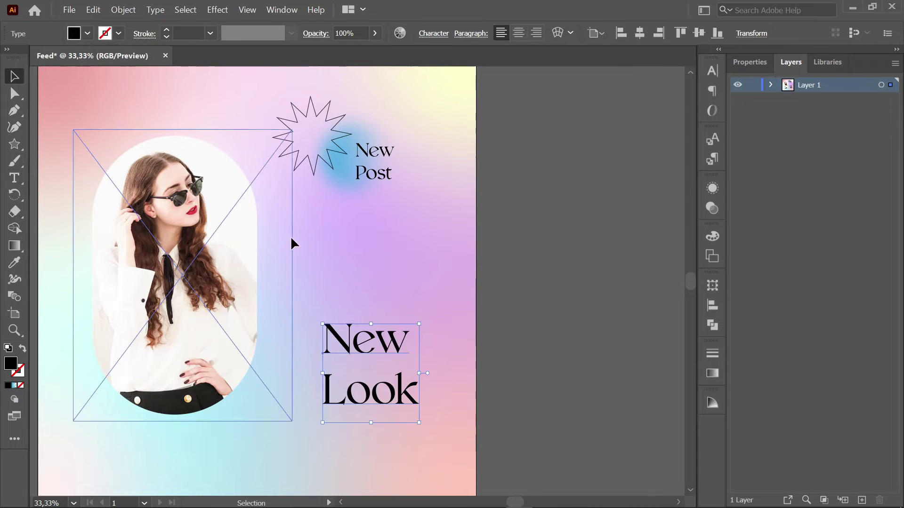
pyautogui.moveTo(386, 352); pyautogui.dragTo(354, 354)
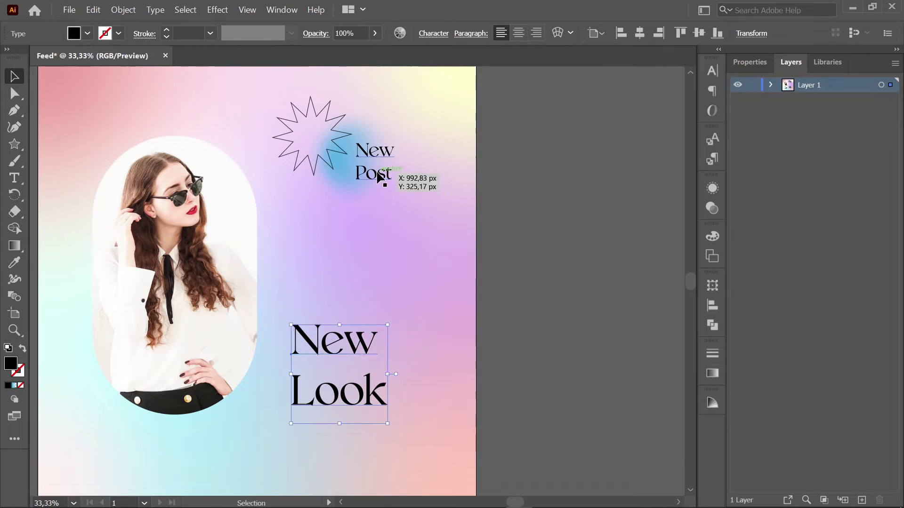
pyautogui.moveTo(380, 178); pyautogui.dragTo(319, 256)
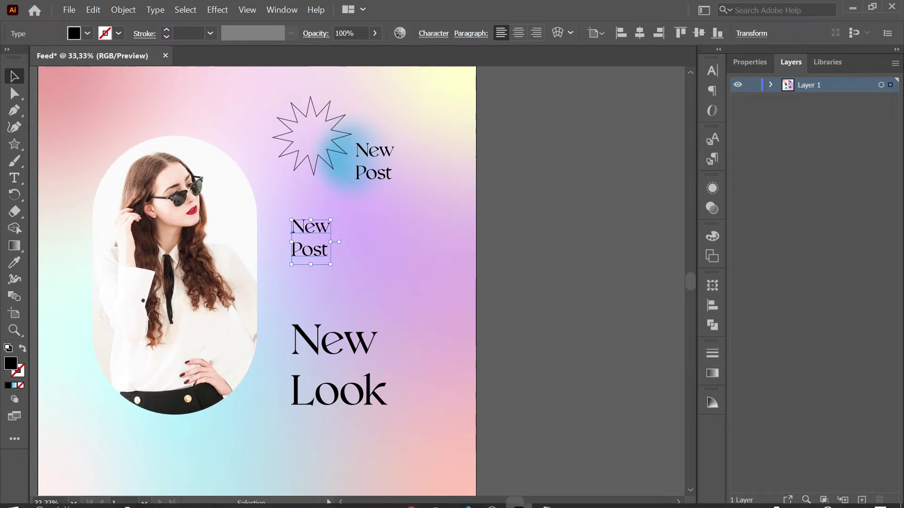
# Step: Copy the four caption lines from Notepad into the middle New Post copy
pyautogui.click(552, 502)
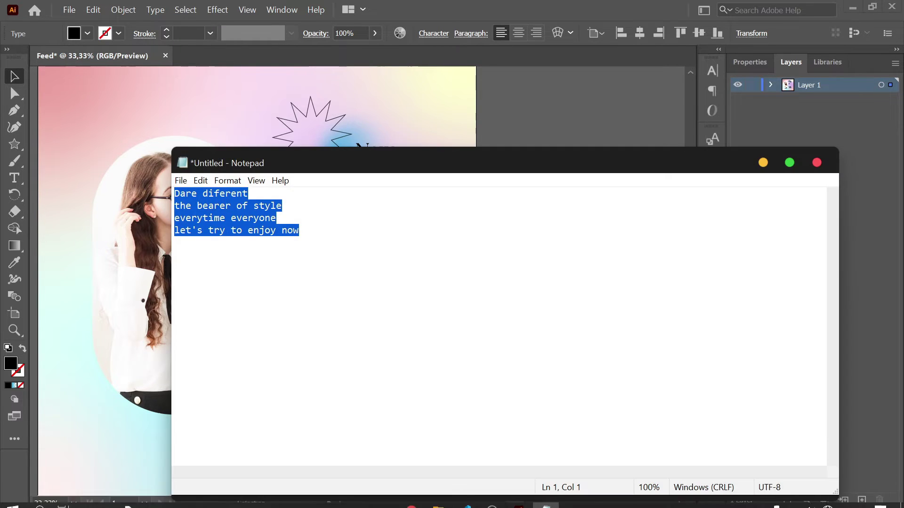
pyautogui.press('Right')
pyautogui.hotkey('ctrl', 'a')
pyautogui.hotkey('ctrl', 'c')
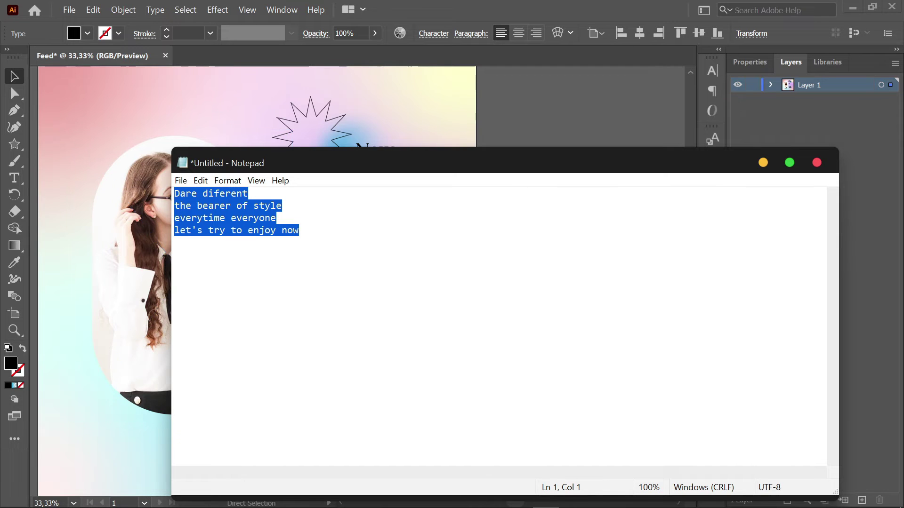
pyautogui.click(763, 162)
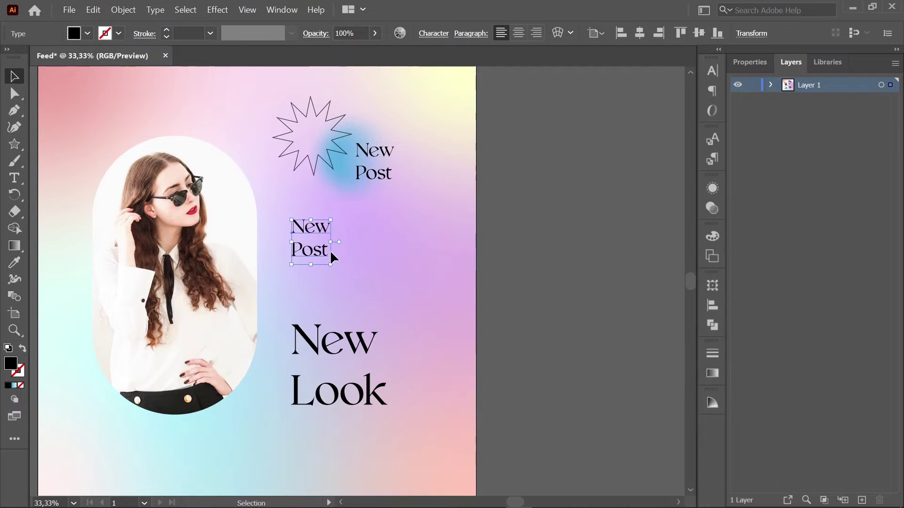
pyautogui.press('t')
pyautogui.click(317, 250)
pyautogui.hotkey('ctrl', 'a')
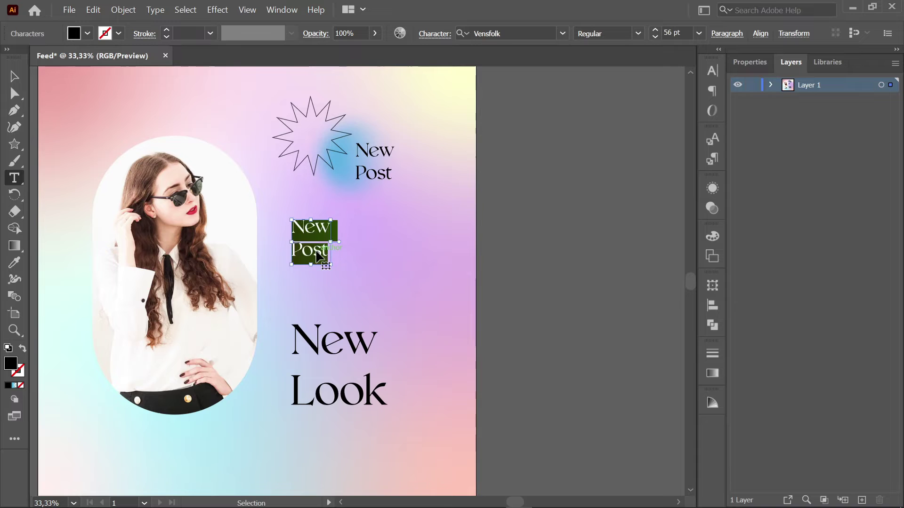
pyautogui.hotkey('ctrl', 'v')
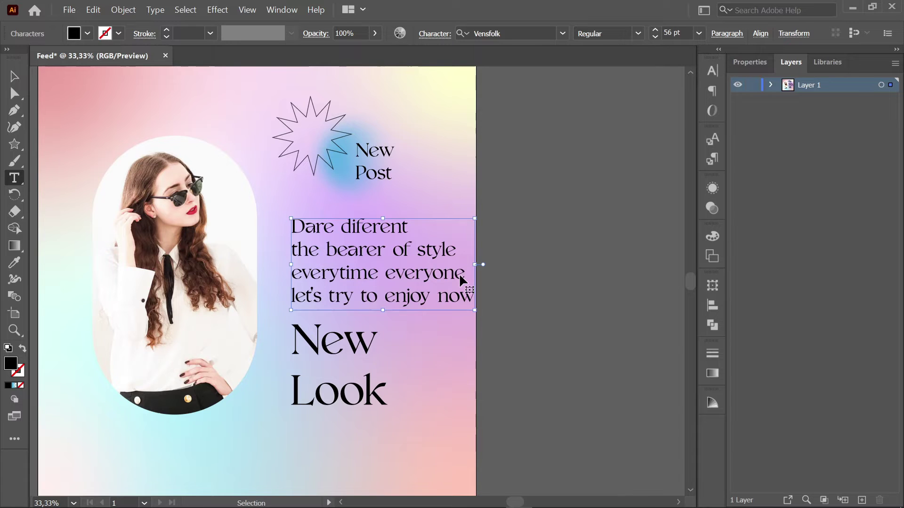
# Step: Set the tagline to 27 pt and widen its frame so the last line reads 'let's try to enjoy now'
pyautogui.hotkey('ctrl', 'a')
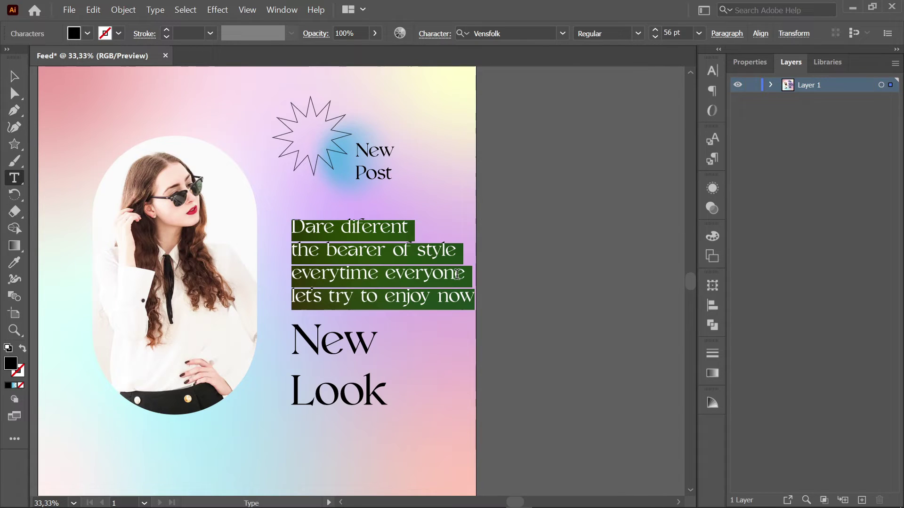
pyautogui.click(684, 33)
pyautogui.write('27')
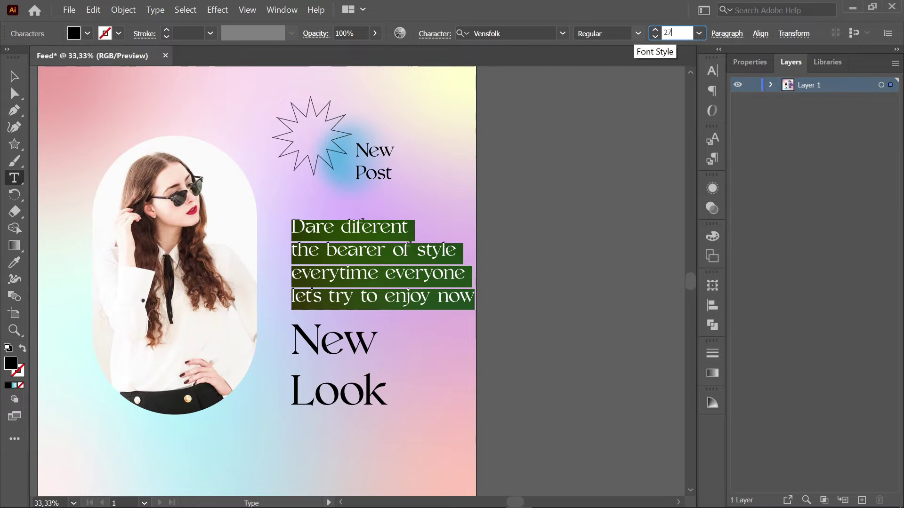
pyautogui.press('Return')
pyautogui.click(14, 76)
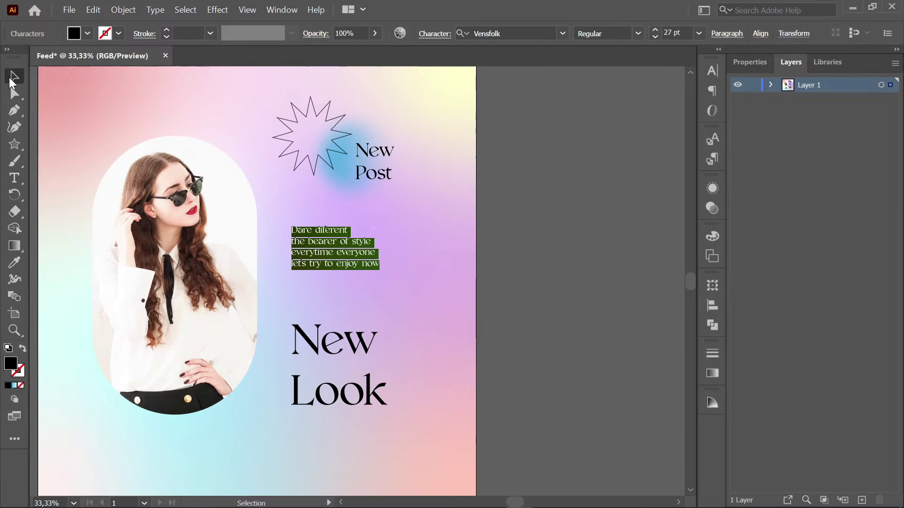
pyautogui.click(350, 265)
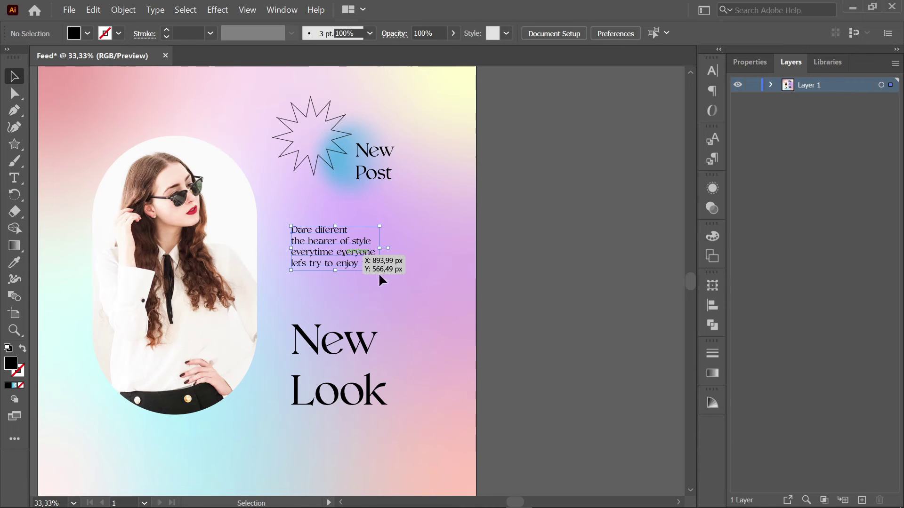
pyautogui.moveTo(379, 271); pyautogui.dragTo(393, 285)
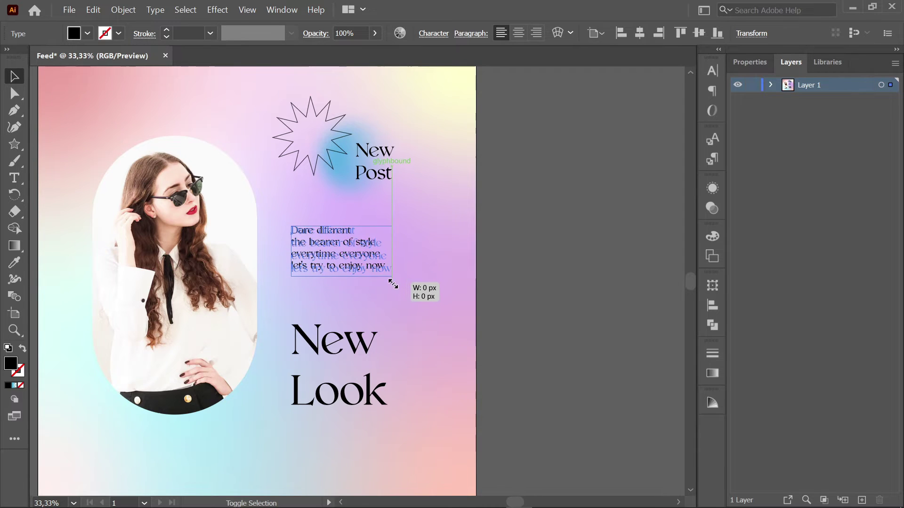
pyautogui.click(523, 292)
# Step: Raise the New Look heading slightly while panning the artboard view
pyautogui.moveTo(488, 305); pyautogui.dragTo(515, 238)
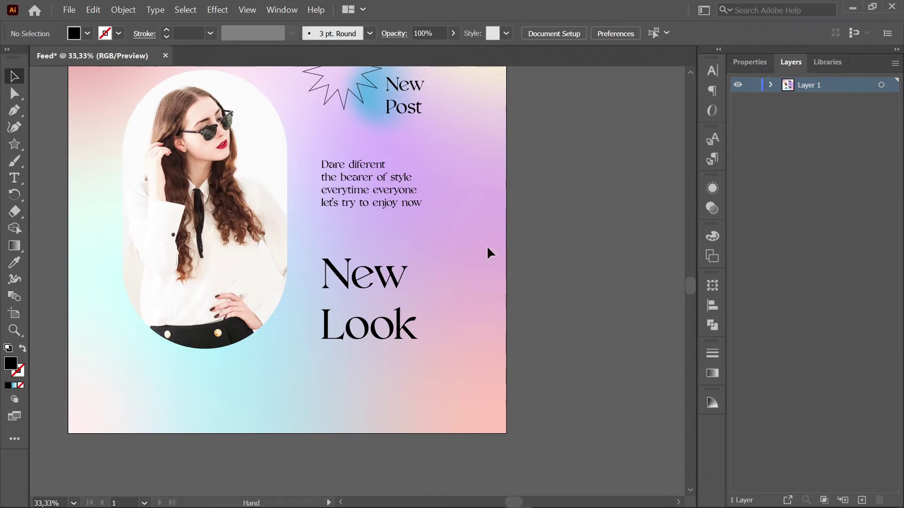
pyautogui.moveTo(388, 280); pyautogui.dragTo(395, 272)
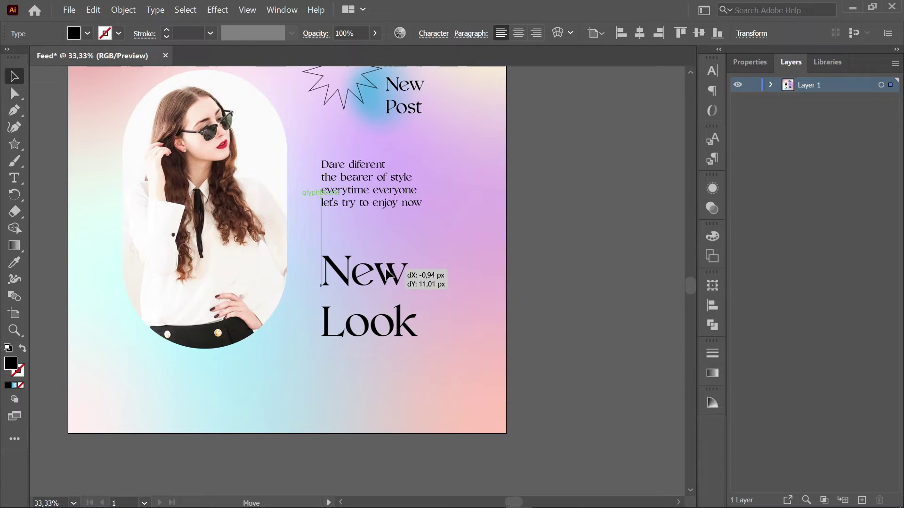
pyautogui.click(545, 272)
pyautogui.moveTo(546, 273); pyautogui.dragTo(524, 315)
pyautogui.keyDown('alt'); pyautogui.scroll(-1, 517, 312); pyautogui.keyUp('alt')
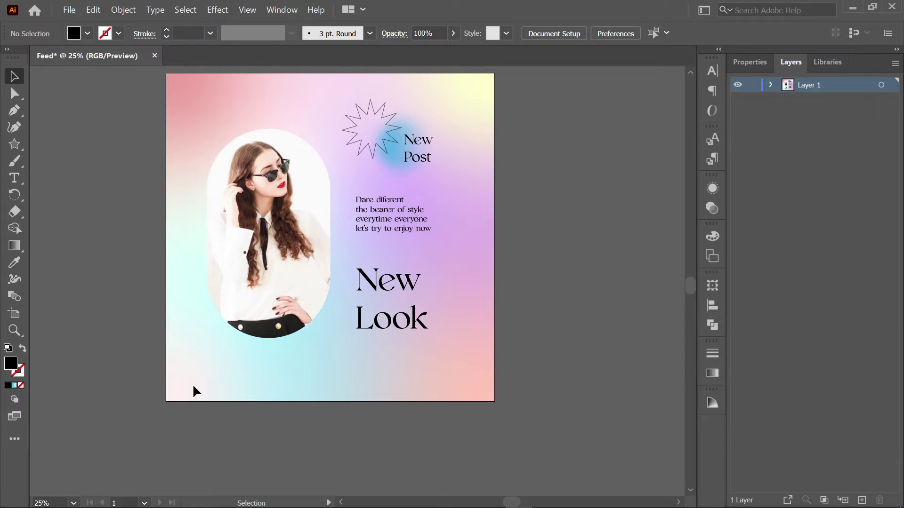
# Step: Nudge the photo, star, glow and all text three steps right to centre the layout
pyautogui.moveTo(193, 386)
pyautogui.mouseDown()
pyautogui.moveTo(440, 135)
pyautogui.moveTo(470, 86)
pyautogui.mouseUp()
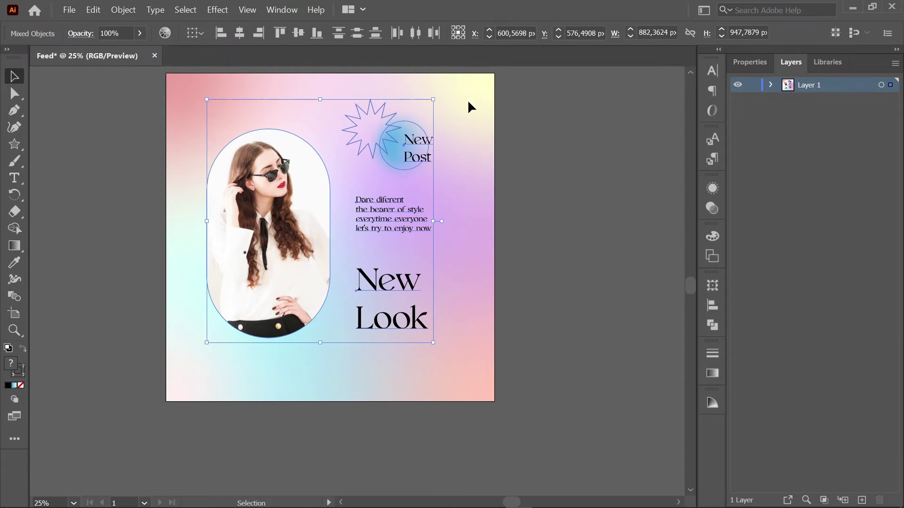
pyautogui.press('Right')
pyautogui.press('Right')
pyautogui.press('Right')
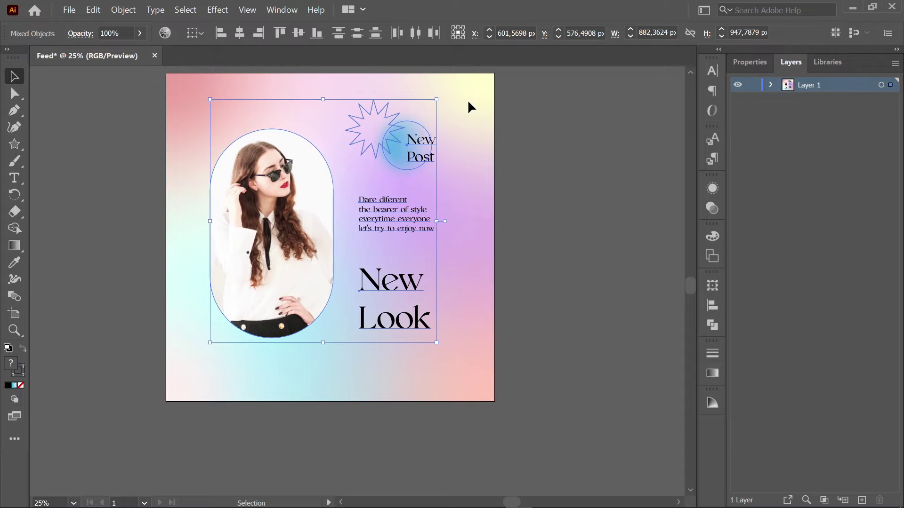
pyautogui.press('Right')
pyautogui.press('Right')
pyautogui.press('Right')
pyautogui.press('Right')
pyautogui.press('Right')
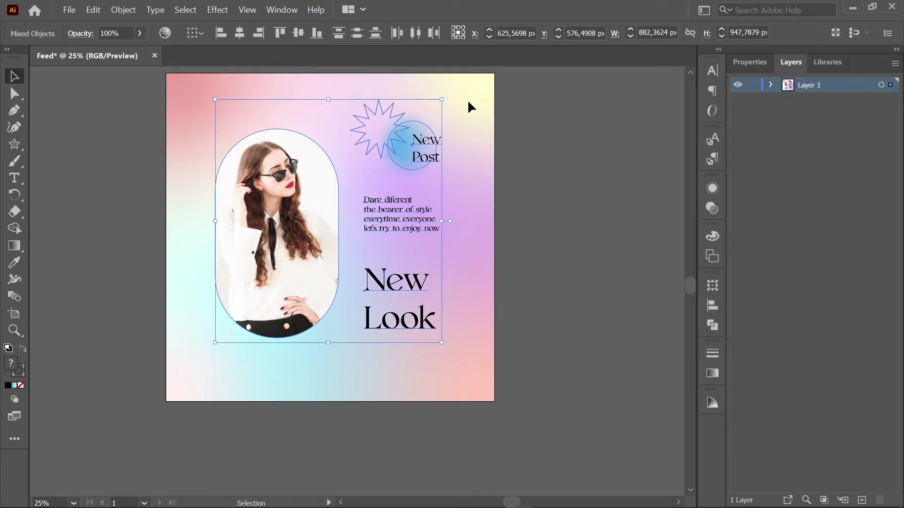
pyautogui.press('Right')
pyautogui.press('Right')
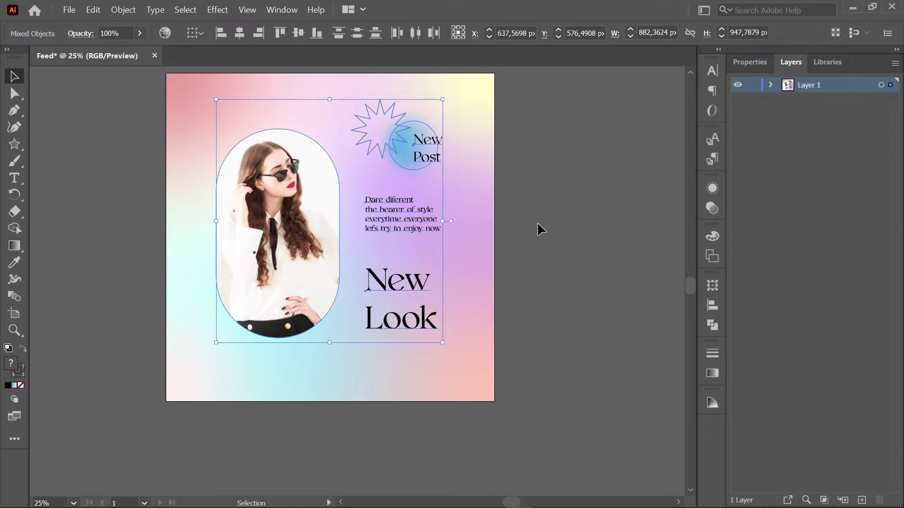
pyautogui.click(538, 222)
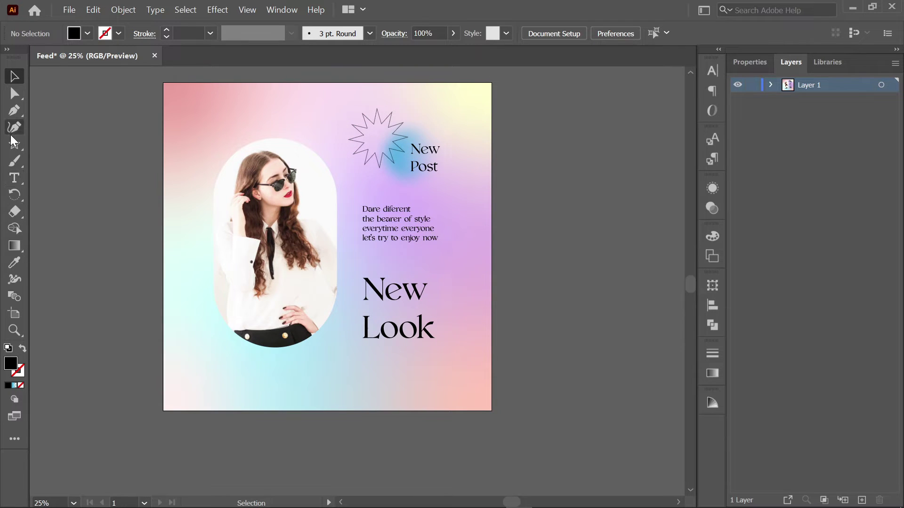
# Step: Draw a horizontal line with the Pen tool across the post's lower area
pyautogui.click(19, 158)
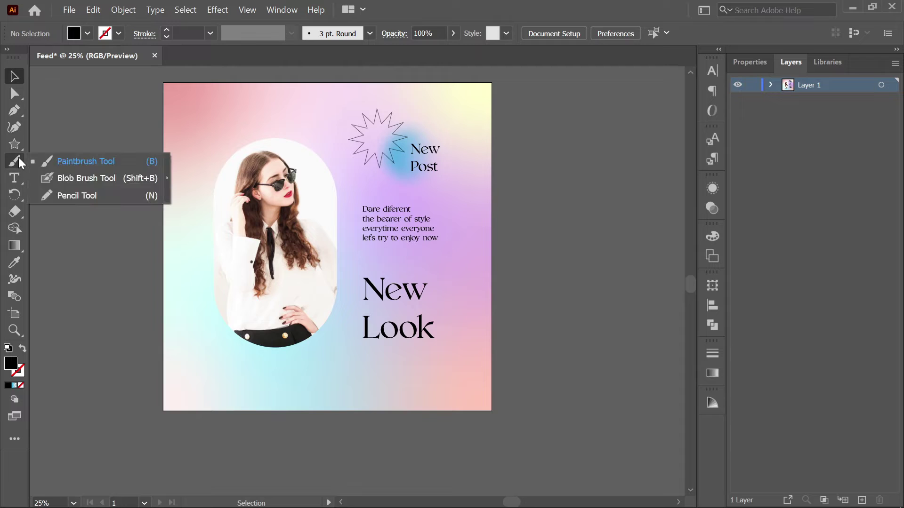
pyautogui.click(14, 111)
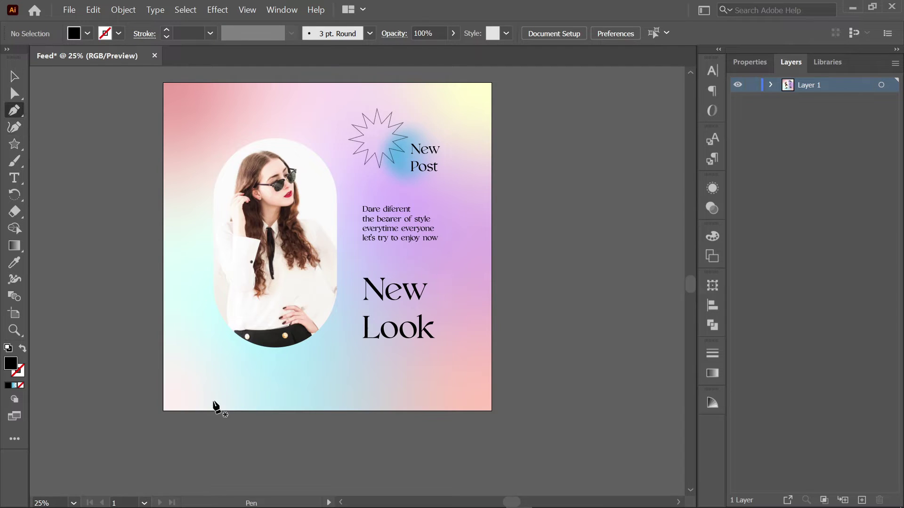
pyautogui.click(198, 379)
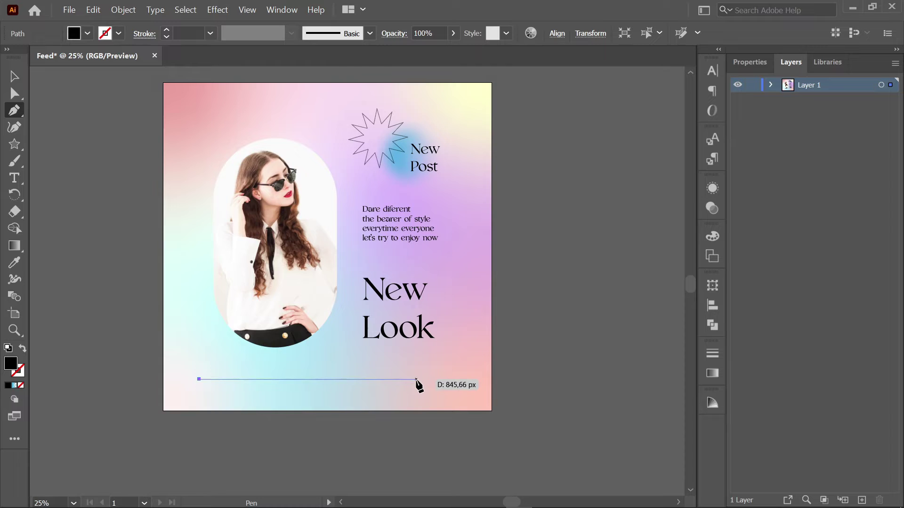
pyautogui.click(414, 379)
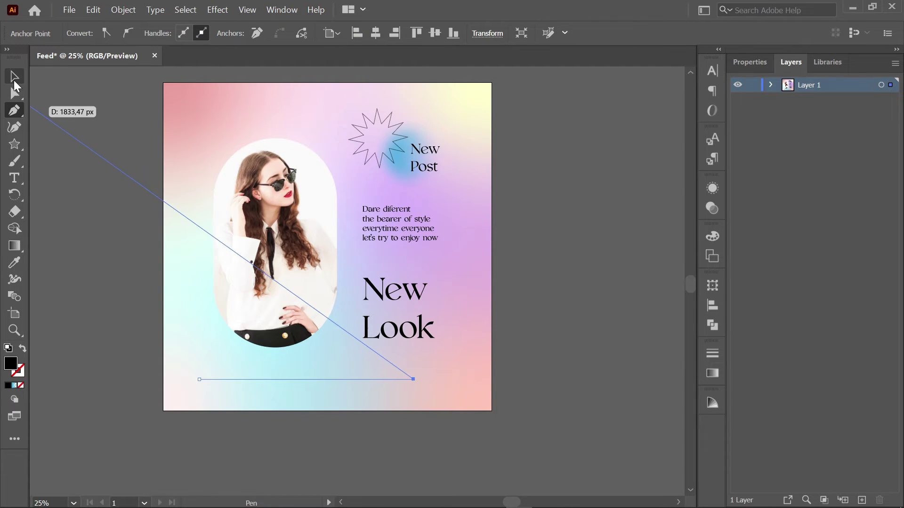
pyautogui.click(14, 78)
pyautogui.click(242, 397)
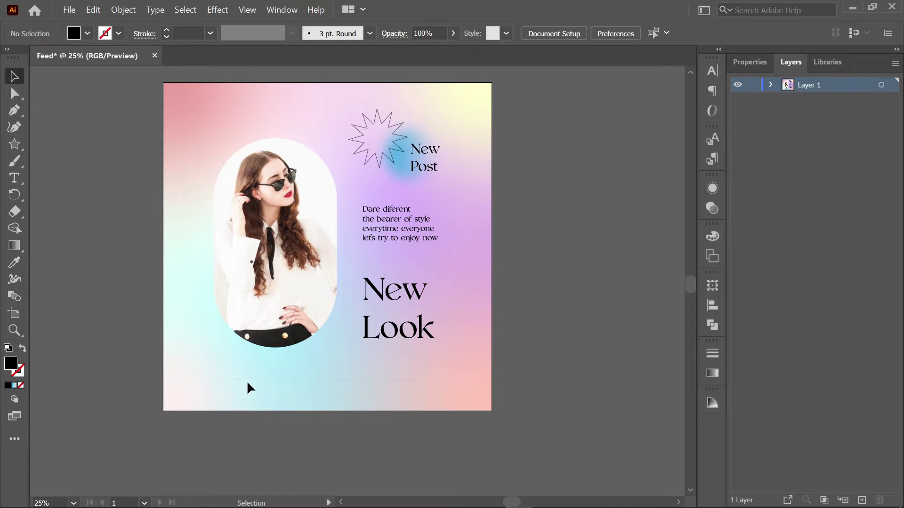
# Step: Give the line a black 6 pt stroke at 70% opacity
pyautogui.click(247, 380)
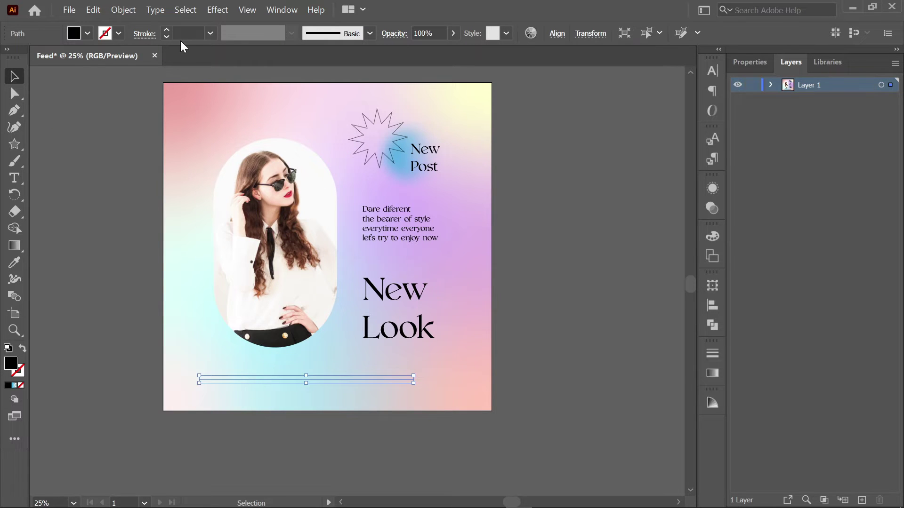
pyautogui.click(165, 29)
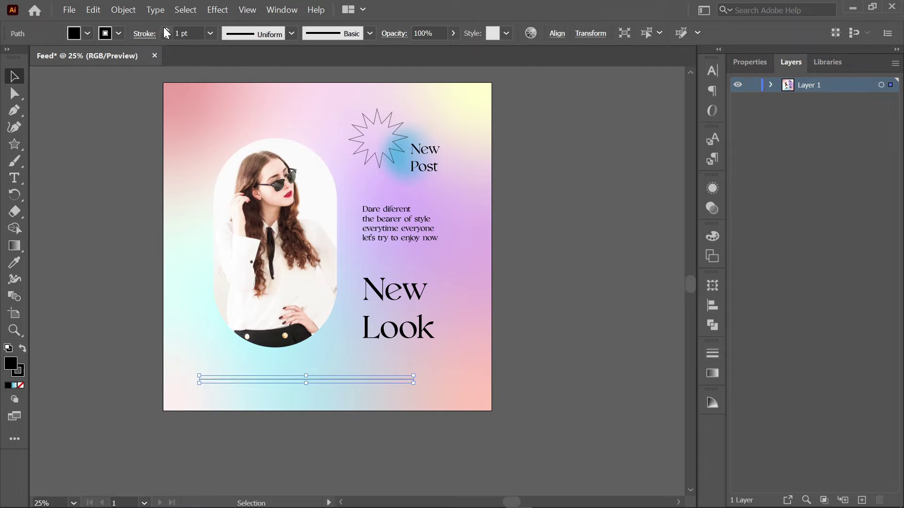
pyautogui.click(165, 29)
pyautogui.click(165, 29)
pyautogui.click(165, 30)
pyautogui.click(166, 29)
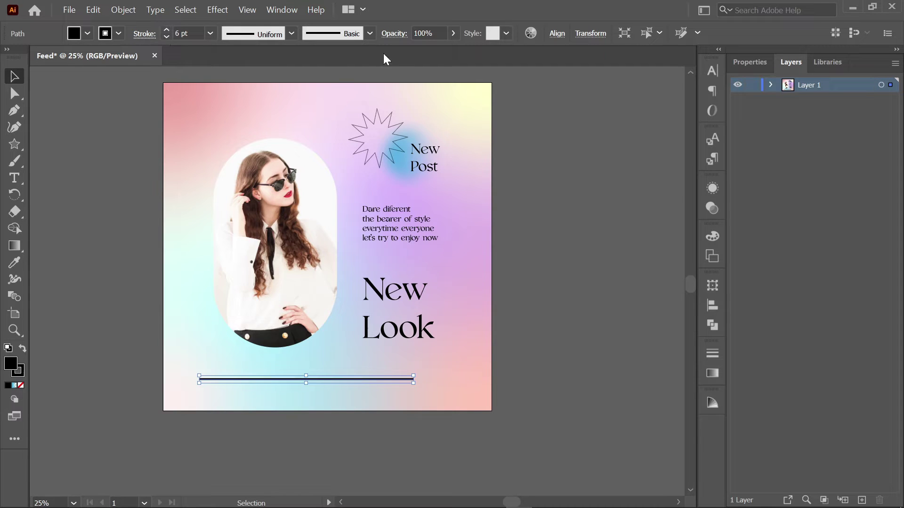
pyautogui.click(444, 33)
pyautogui.write('70')
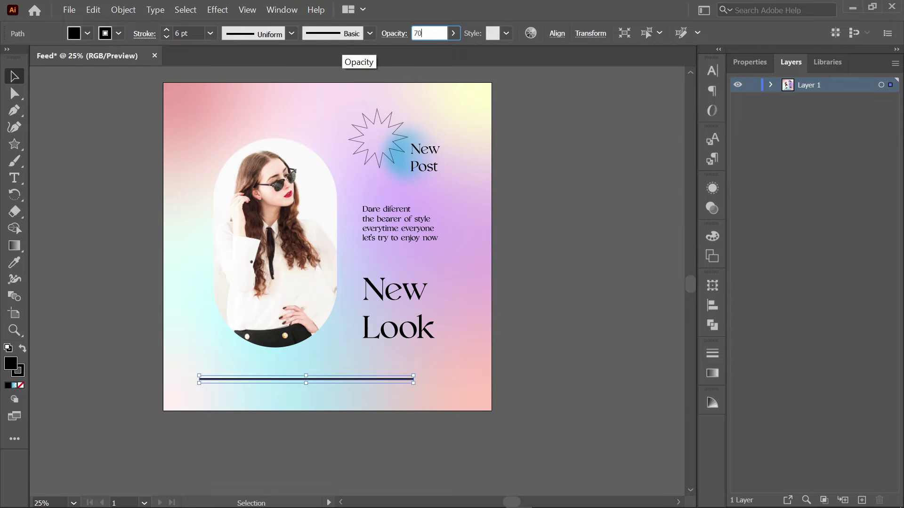
pyautogui.press('Return')
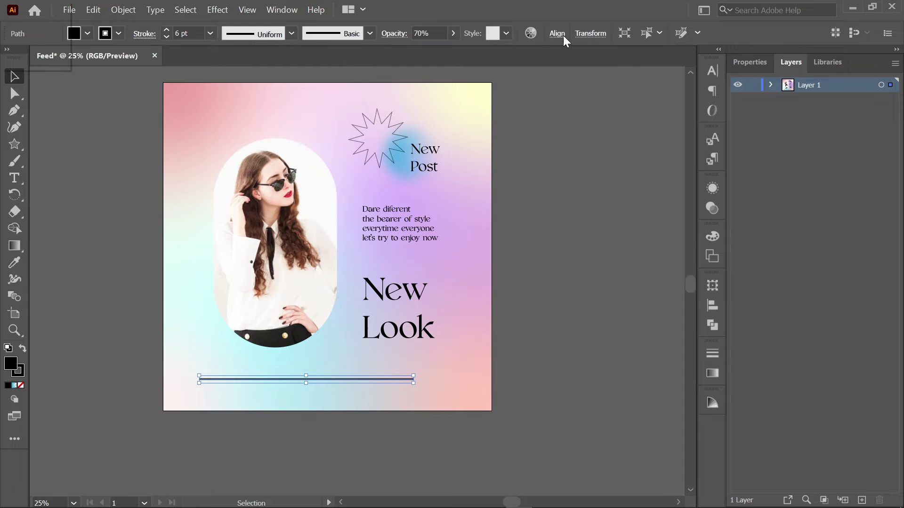
# Step: Centre the line horizontally on the artboard
pyautogui.click(559, 34)
pyautogui.click(444, 74)
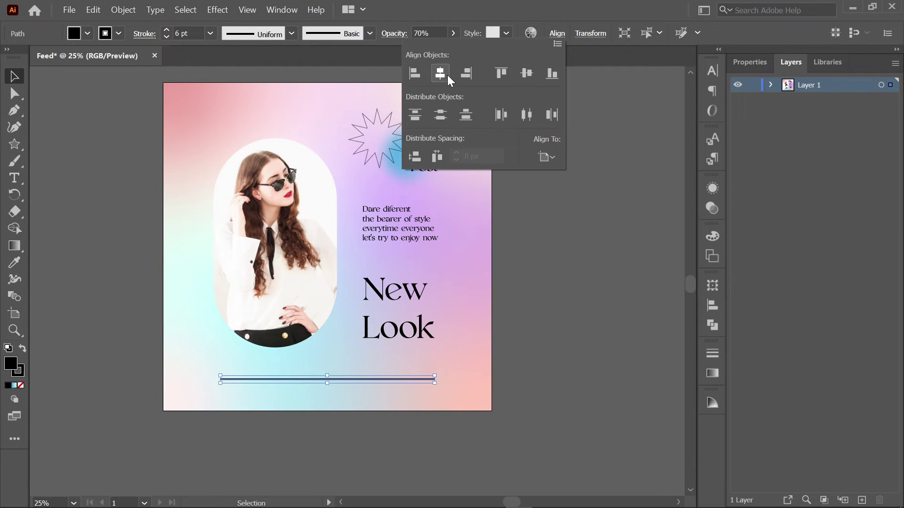
pyautogui.click(571, 268)
pyautogui.moveTo(570, 269); pyautogui.dragTo(536, 295)
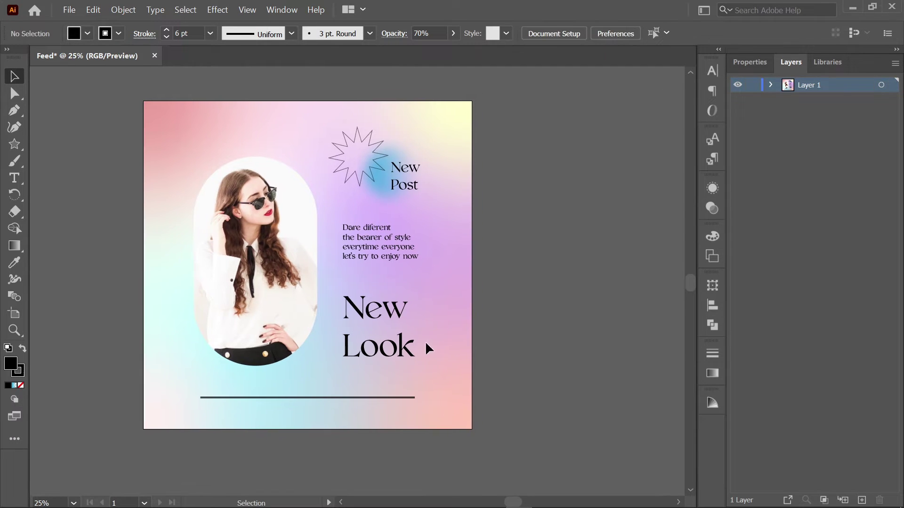
pyautogui.scroll(1, 396, 388)
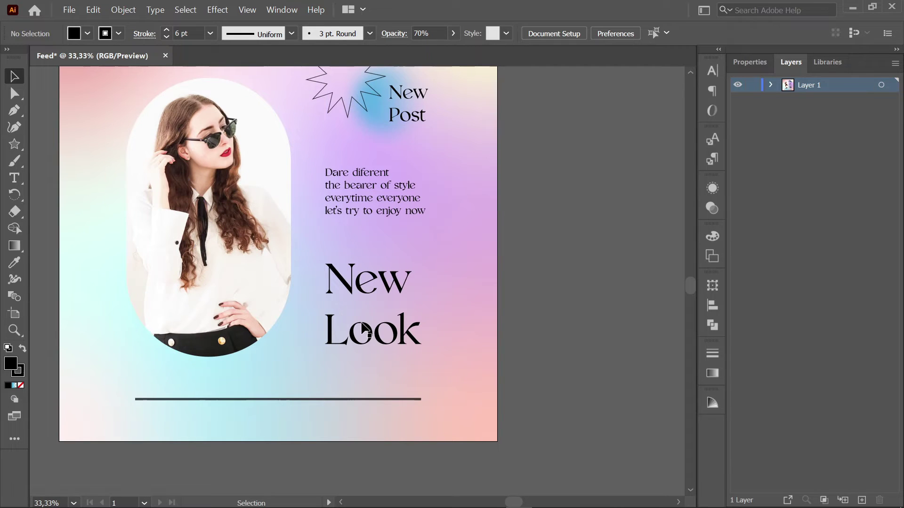
# Step: Raise the line slightly with three Shift+Up nudges
pyautogui.click(385, 190)
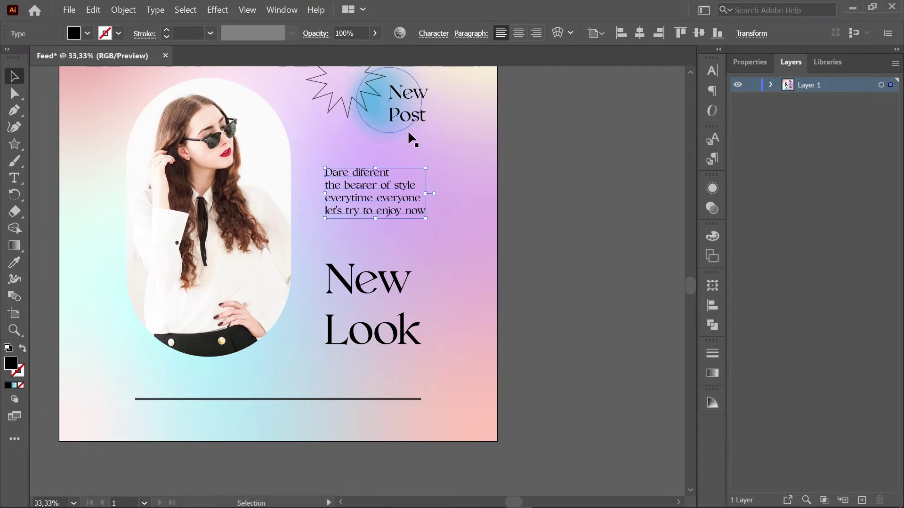
pyautogui.moveTo(530, 250); pyautogui.dragTo(525, 288)
pyautogui.click(391, 438)
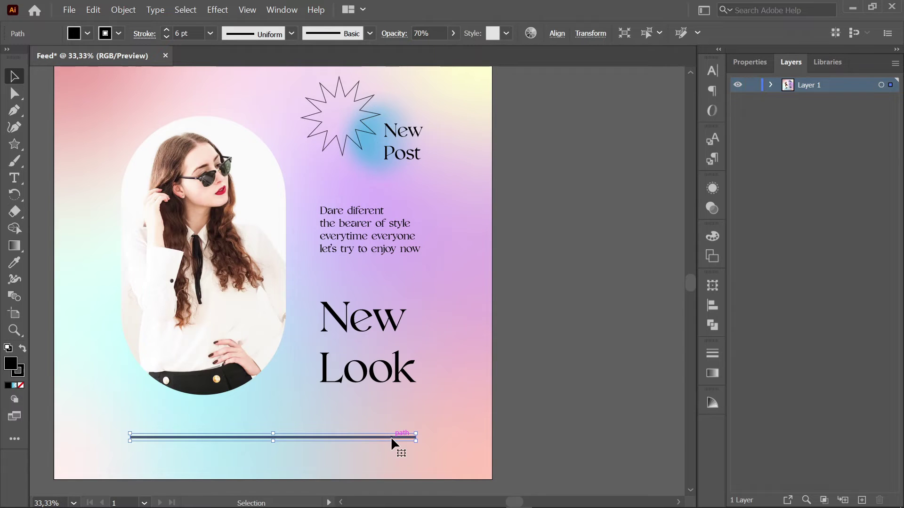
pyautogui.hotkey('shift', 'Up')
pyautogui.hotkey('shift', 'Up')
pyautogui.hotkey('shift', 'Up')
pyautogui.hotkey('shift', 'Up')
pyautogui.hotkey('shift', 'Up')
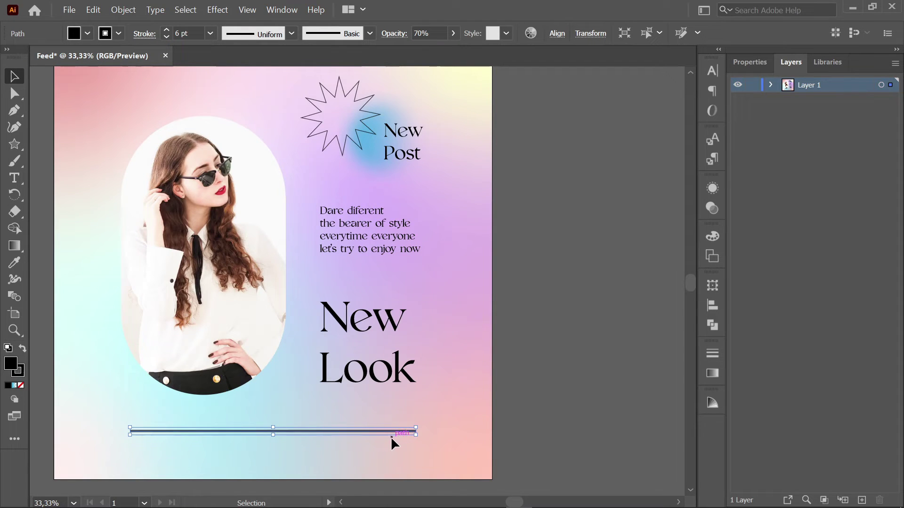
pyautogui.hotkey('shift', 'Up')
pyautogui.hotkey('shift', 'Up')
pyautogui.hotkey('shift', 'Up')
pyautogui.hotkey('shift', 'Up')
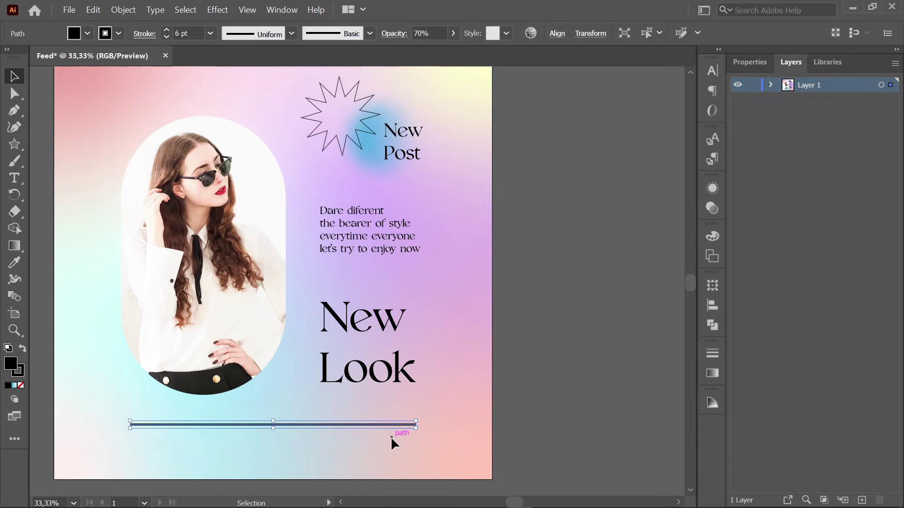
pyautogui.hotkey('shift', 'Up')
pyautogui.hotkey('shift', 'Up')
pyautogui.hotkey('shift', 'Up')
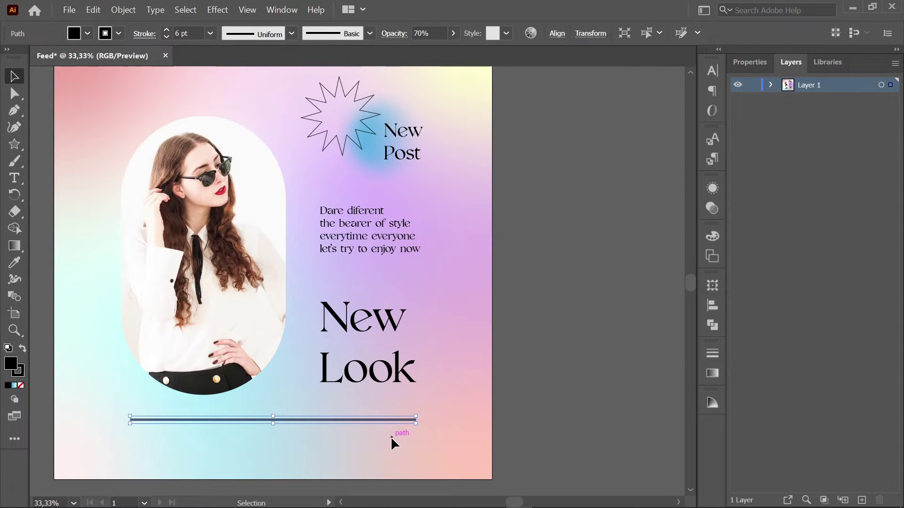
pyautogui.click(525, 423)
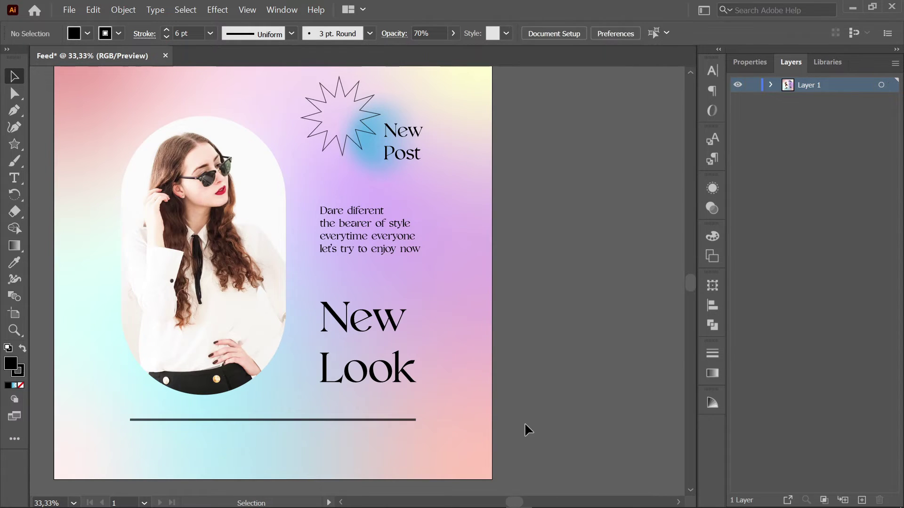
pyautogui.moveTo(462, 457); pyautogui.dragTo(494, 437)
# Step: Copy the tagline text to the lower left and retype it as 'Best Style'
pyautogui.click(393, 226)
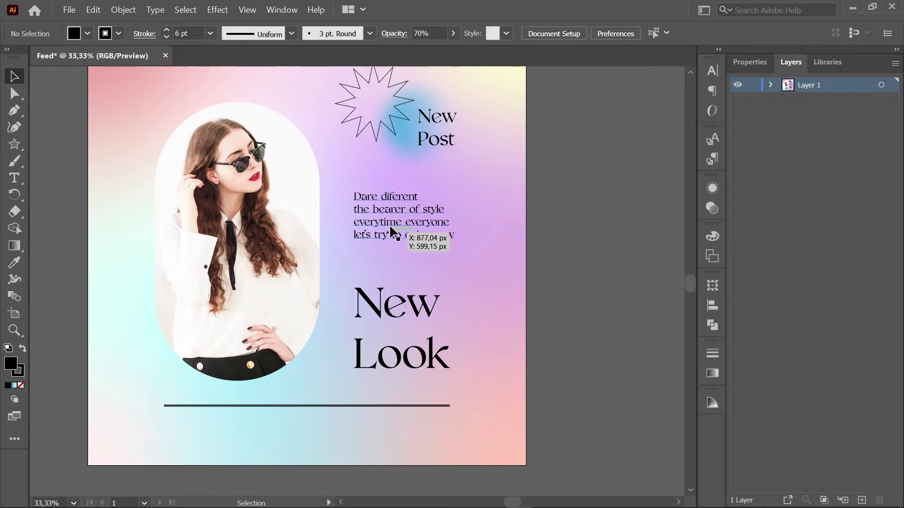
pyautogui.moveTo(393, 221); pyautogui.dragTo(209, 440)
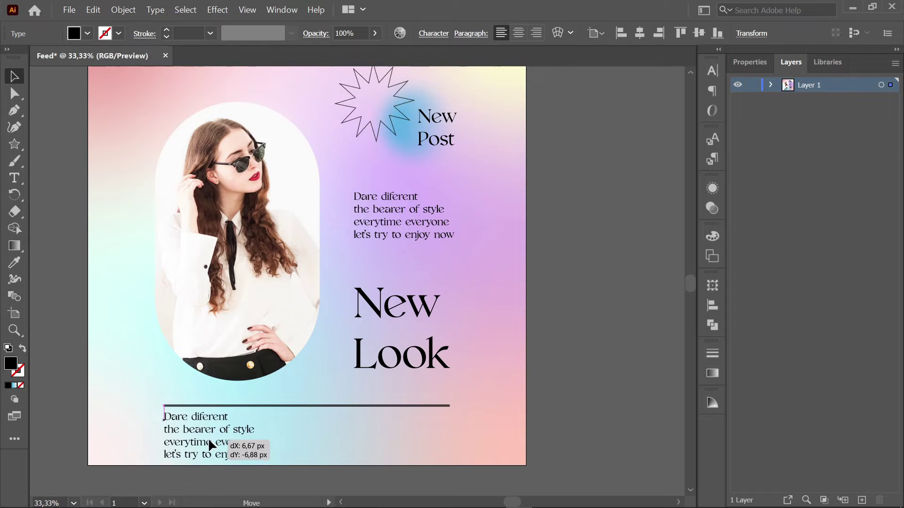
pyautogui.doubleClick(210, 430)
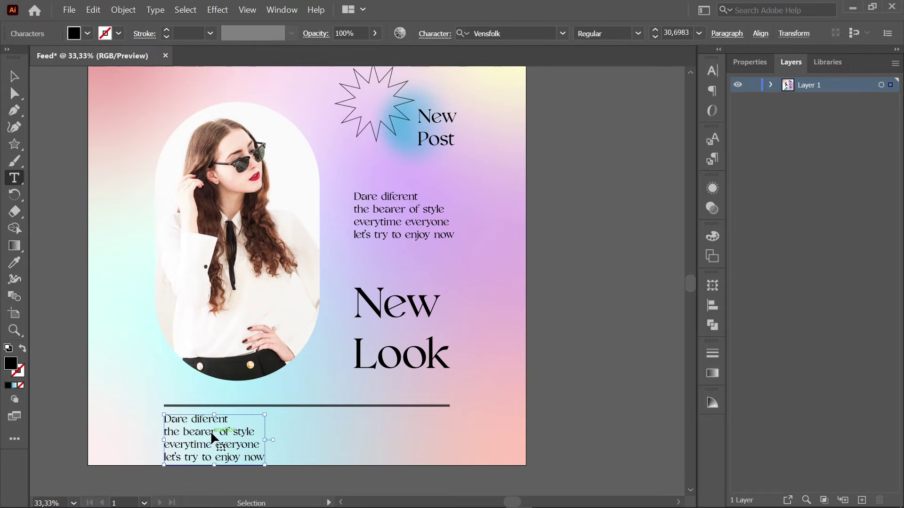
pyautogui.hotkey('ctrl', 'a')
pyautogui.write('Best')
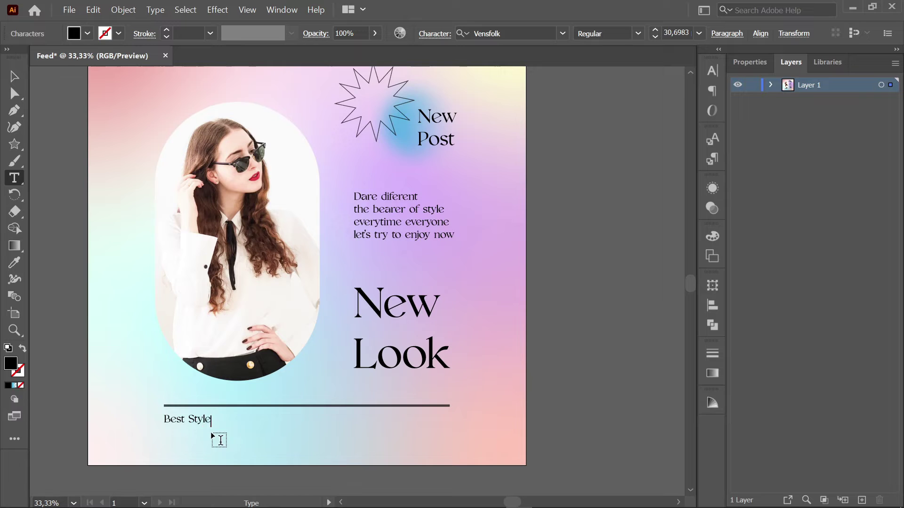
pyautogui.click(14, 76)
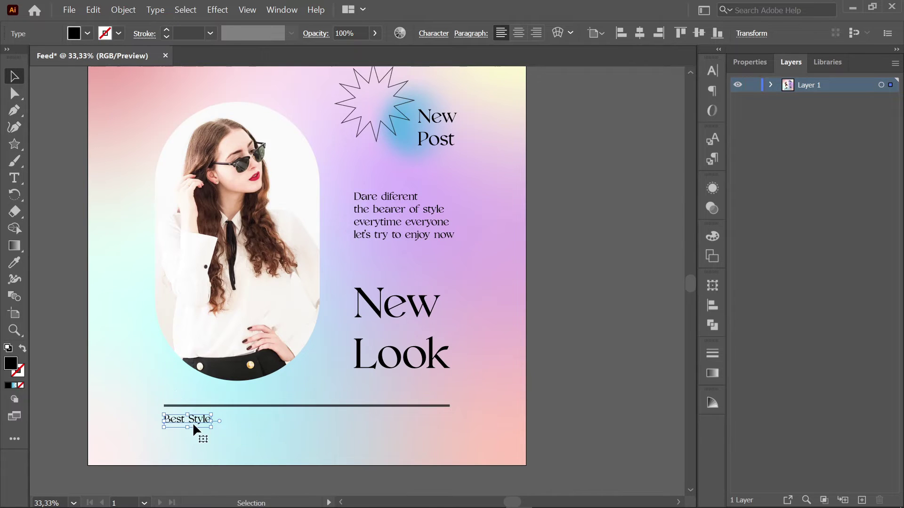
pyautogui.moveTo(197, 430)
pyautogui.mouseDown()
pyautogui.moveTo(193, 422)
pyautogui.moveTo(447, 431)
pyautogui.moveTo(423, 424)
pyautogui.mouseUp()
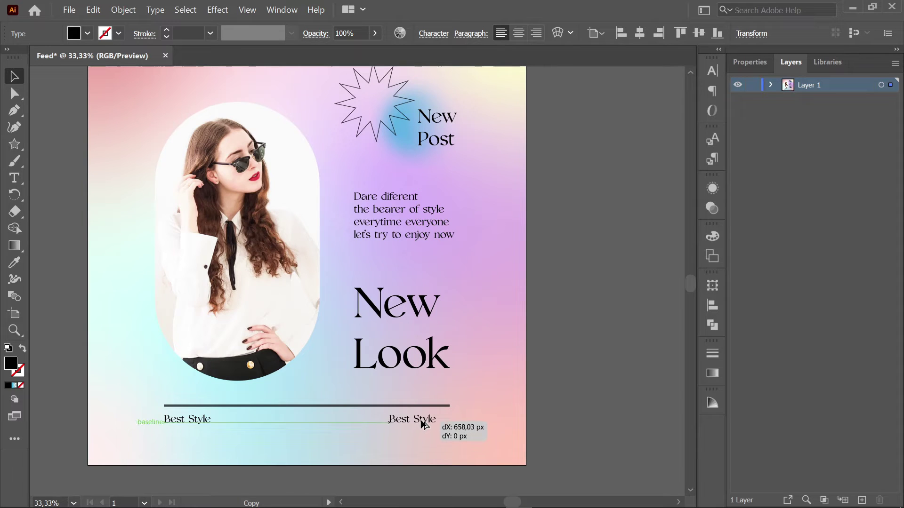
pyautogui.doubleClick(421, 419)
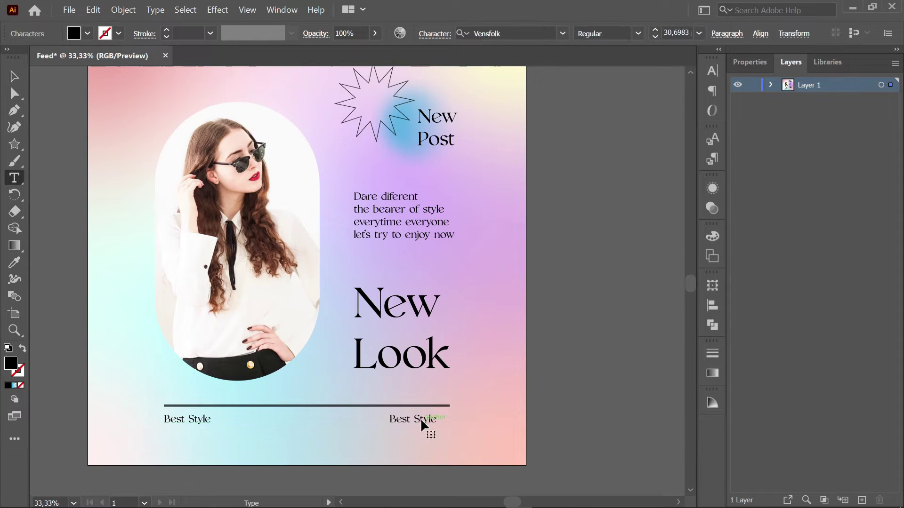
pyautogui.hotkey('ctrl', 'a')
pyautogui.write('www')
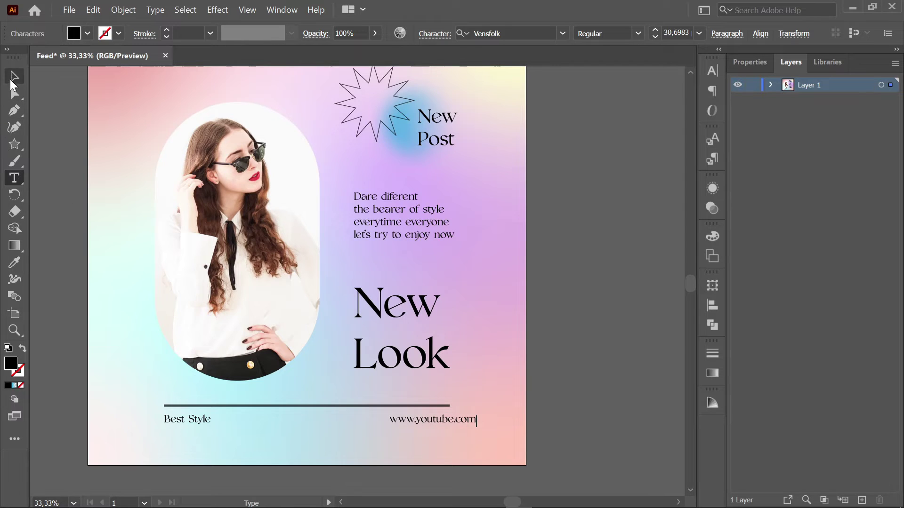
pyautogui.click(14, 76)
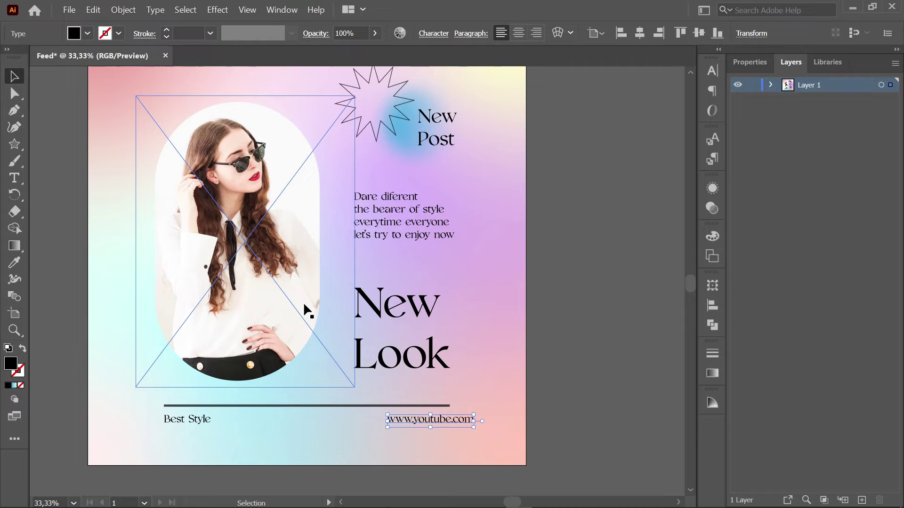
pyautogui.moveTo(457, 421); pyautogui.dragTo(430, 419)
pyautogui.click(547, 376)
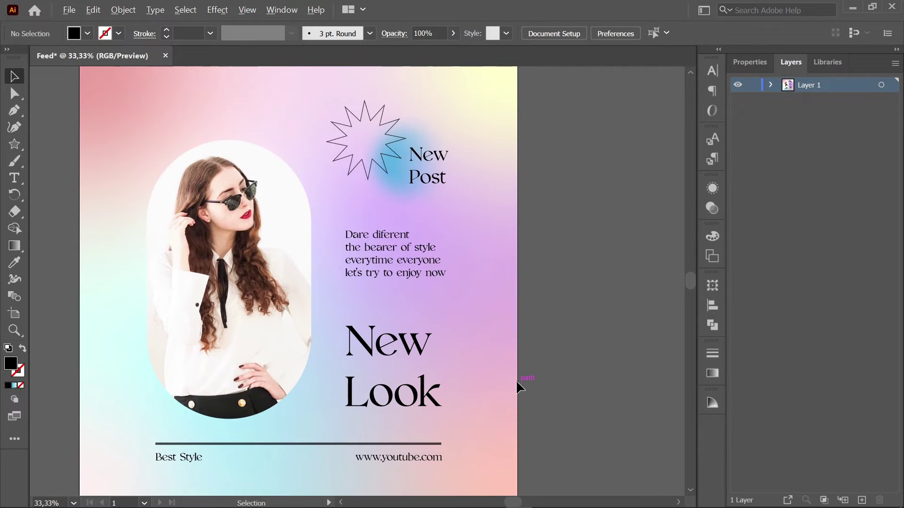
# Step: Draw a small black circle, about 55 × 55 px, beside the photo's top-left with the Ellipse tool
pyautogui.scroll(-1, 516, 380)
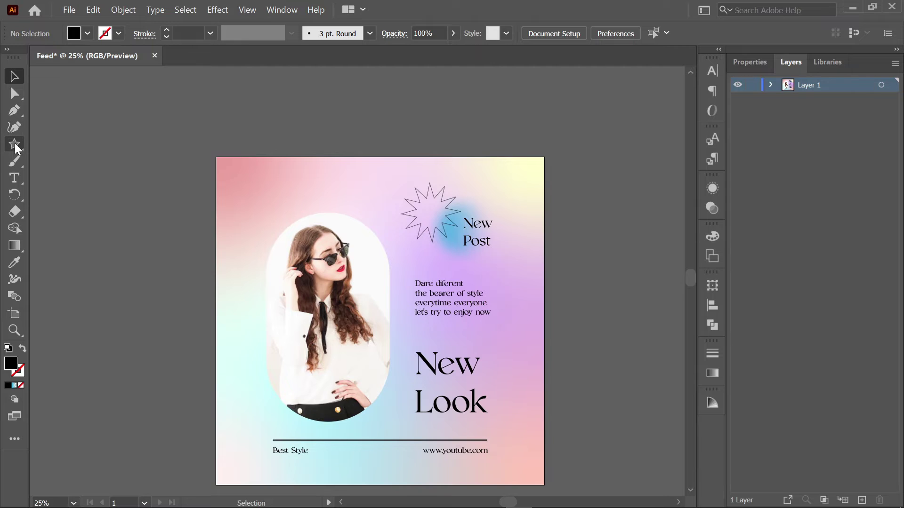
pyautogui.moveTo(16, 147); pyautogui.dragTo(52, 159)
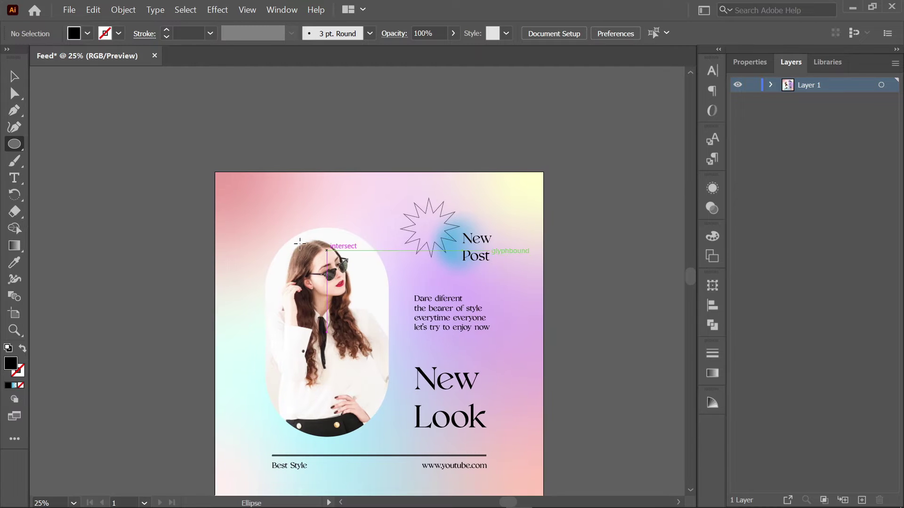
pyautogui.scroll(1, 273, 226)
pyautogui.moveTo(250, 225)
pyautogui.mouseDown()
pyautogui.moveTo(274, 249)
pyautogui.moveTo(262, 247)
pyautogui.mouseUp()
pyautogui.scroll(1, 262, 226)
pyautogui.click(15, 78)
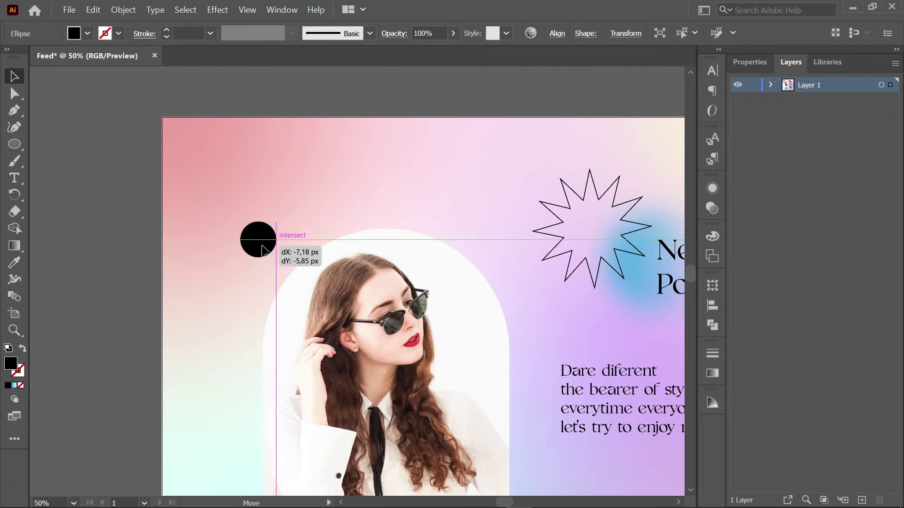
# Step: Apply Pucker & Bloat at -73% to the circle, then scale the sparkle down to about half
pyautogui.click(226, 9)
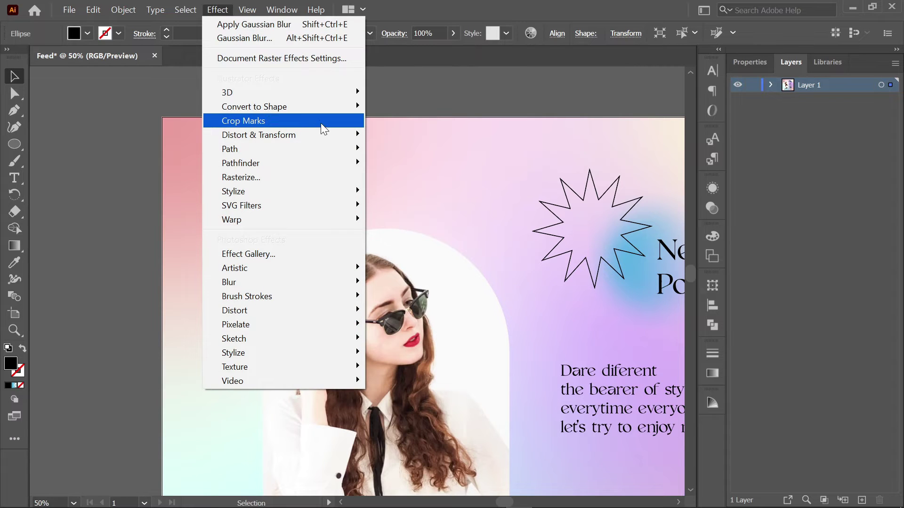
pyautogui.click(394, 150)
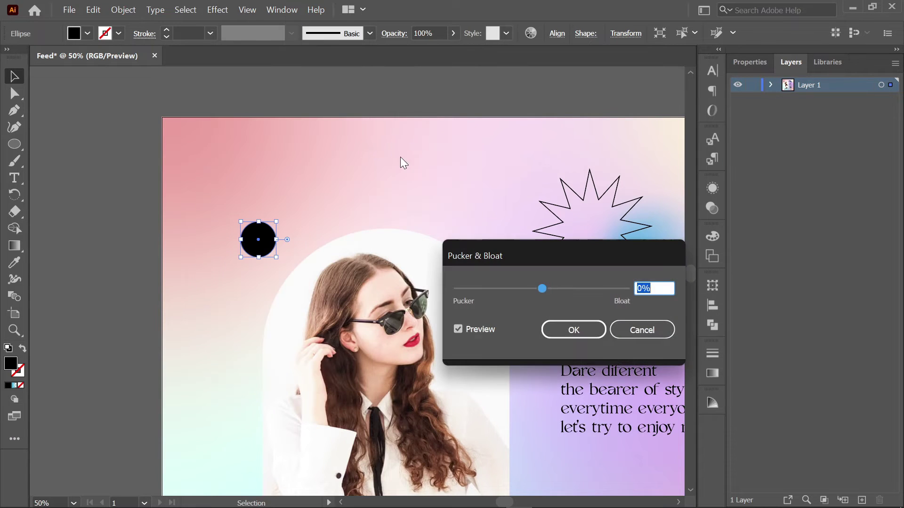
pyautogui.moveTo(539, 286); pyautogui.dragTo(512, 288)
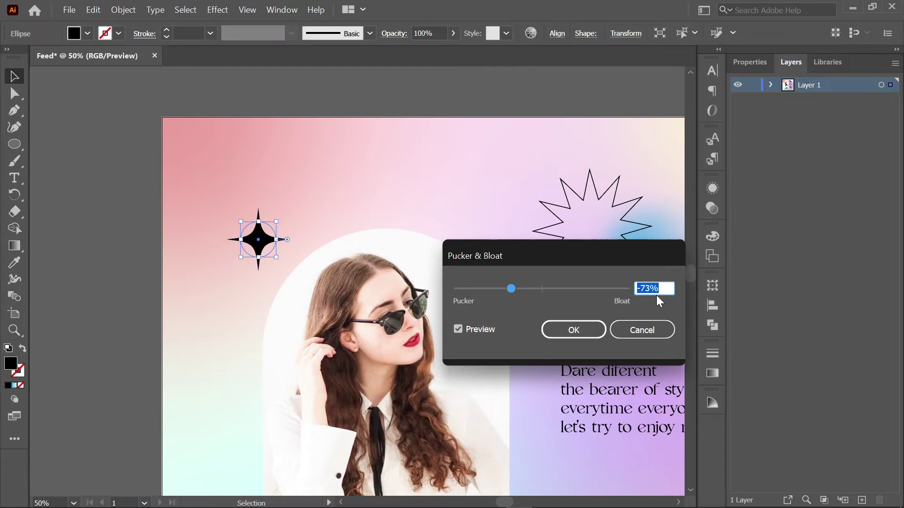
pyautogui.click(573, 330)
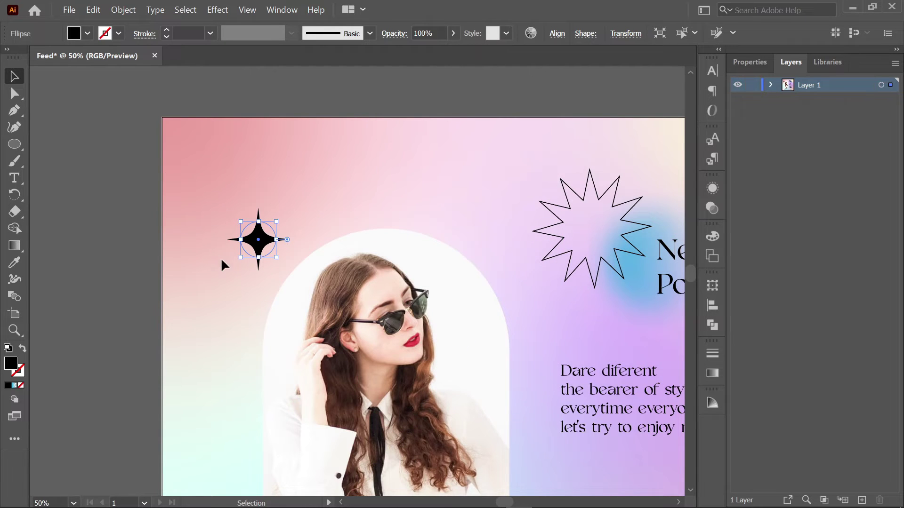
pyautogui.moveTo(277, 257); pyautogui.dragTo(258, 240)
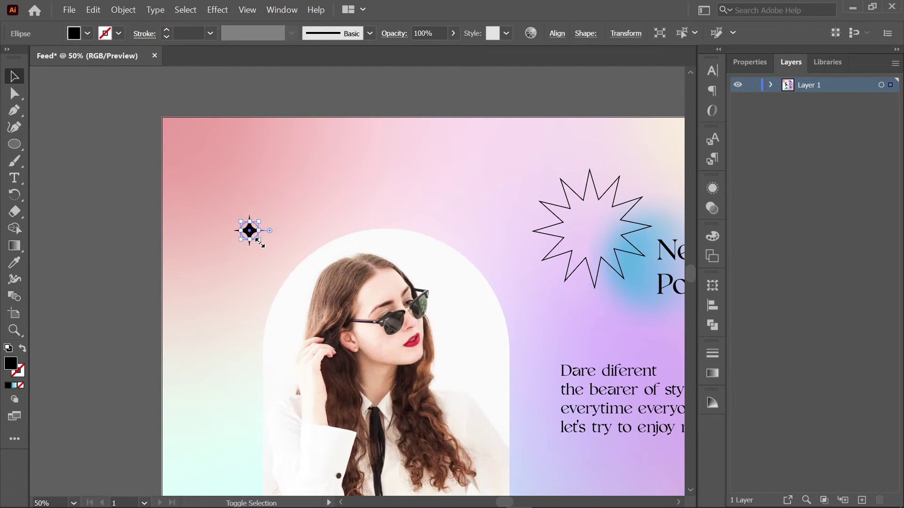
# Step: Duplicate the sparkle, undo a stray copy, and adjust the large and small sparkle sizes
pyautogui.moveTo(270, 236)
pyautogui.mouseDown()
pyautogui.moveTo(265, 258)
pyautogui.moveTo(274, 268)
pyautogui.moveTo(262, 258)
pyautogui.moveTo(316, 213)
pyautogui.mouseUp()
pyautogui.hotkey('ctrl', 'z')
pyautogui.moveTo(250, 248); pyautogui.dragTo(246, 241)
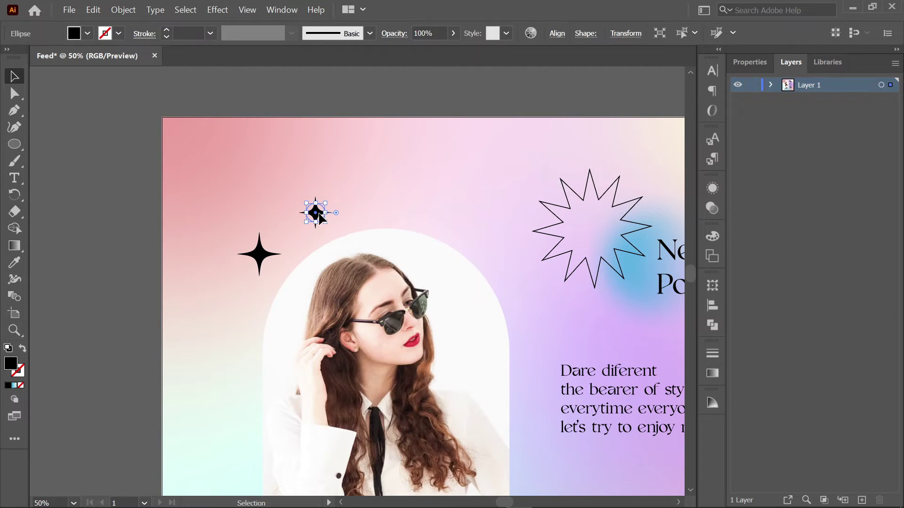
pyautogui.moveTo(325, 223); pyautogui.dragTo(316, 228)
pyautogui.click(247, 264)
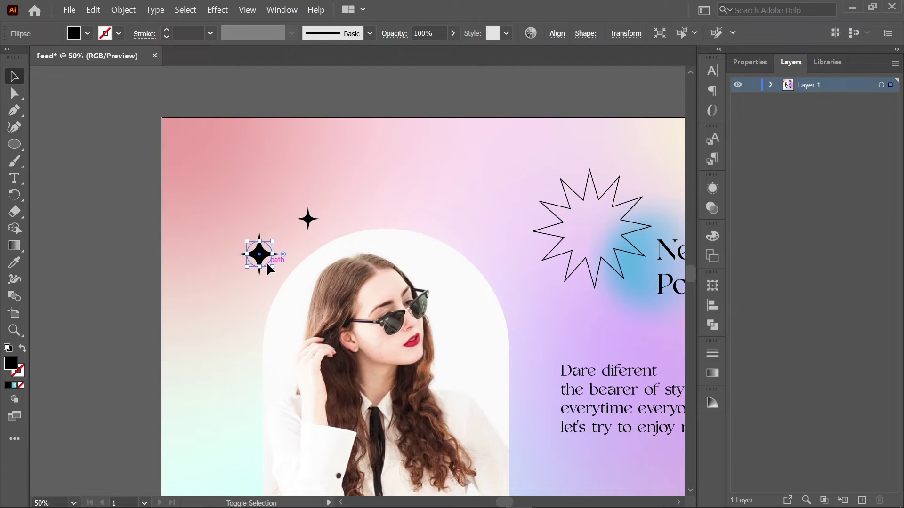
pyautogui.moveTo(267, 262); pyautogui.dragTo(341, 276)
# Step: Move the small sparkle up and to the right above the photo's top-left
pyautogui.hotkey('ctrl', '-')
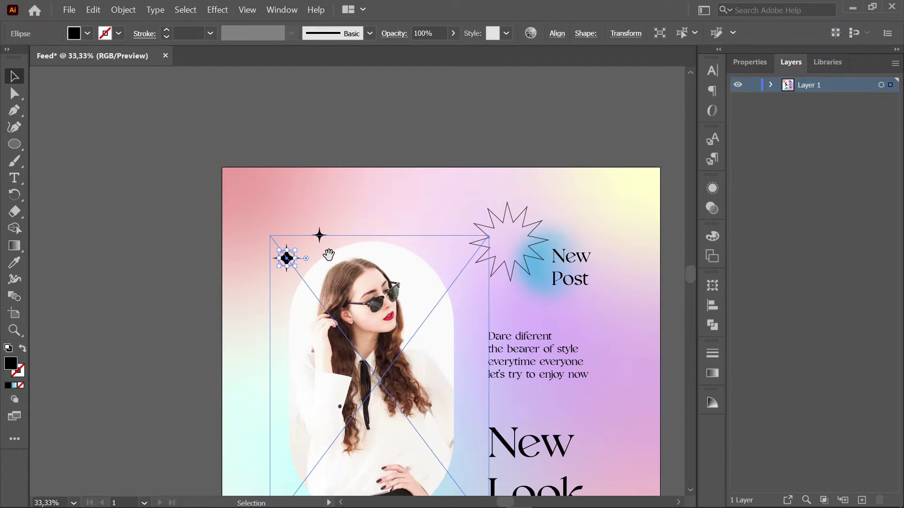
pyautogui.hotkey('ctrl', '-')
pyautogui.click(137, 197)
pyautogui.scroll(2, 223, 230)
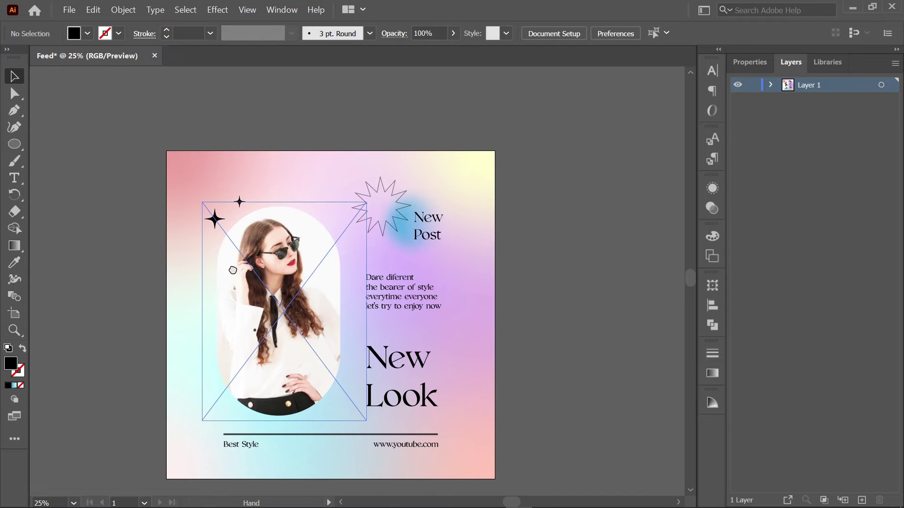
pyautogui.keyDown('alt'); pyautogui.scroll(1, 203, 189); pyautogui.keyUp('alt')
pyautogui.moveTo(217, 234); pyautogui.dragTo(259, 200)
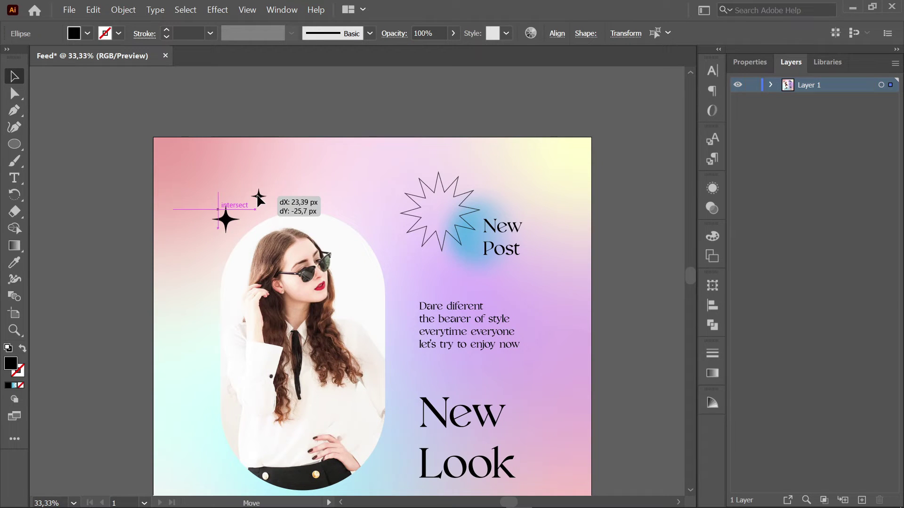
pyautogui.click(121, 203)
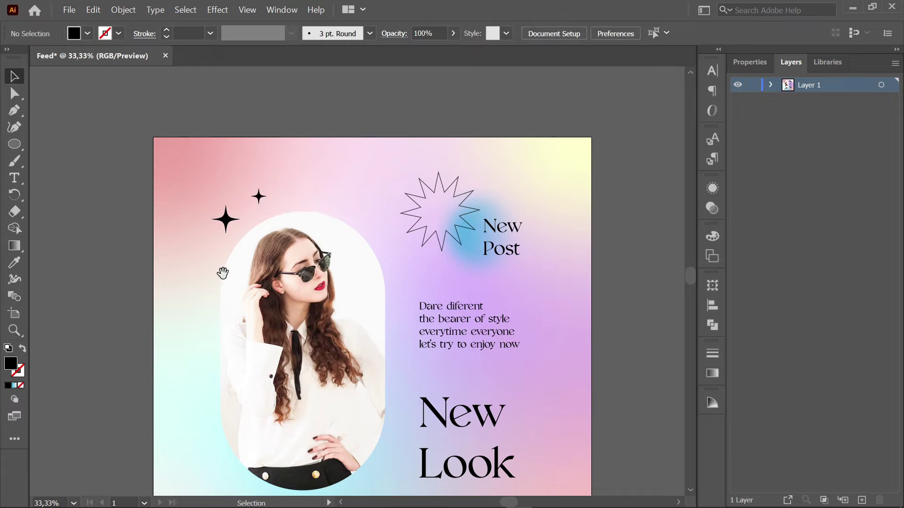
pyautogui.moveTo(221, 268); pyautogui.dragTo(194, 218)
# Step: Shrink the larger sparkle slightly and reframe the view on the post
pyautogui.click(207, 181)
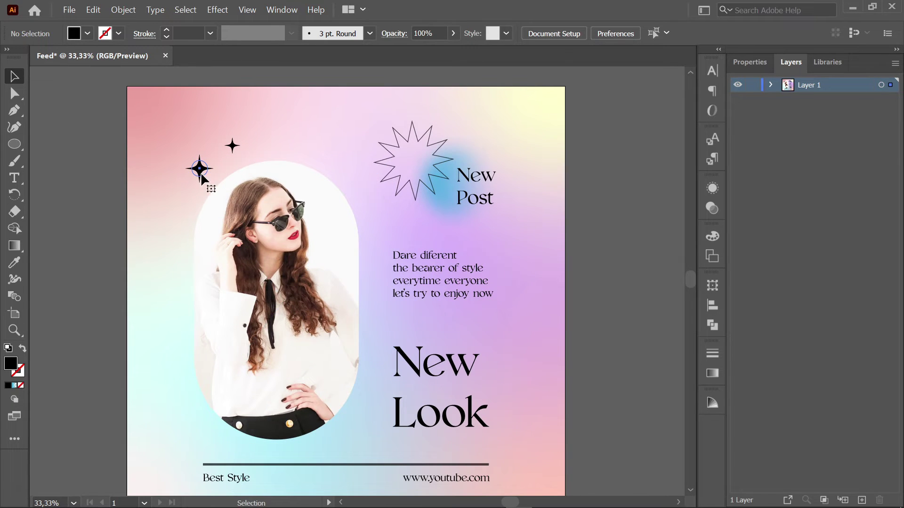
pyautogui.scroll(2, 195, 164)
pyautogui.moveTo(222, 188); pyautogui.dragTo(218, 188)
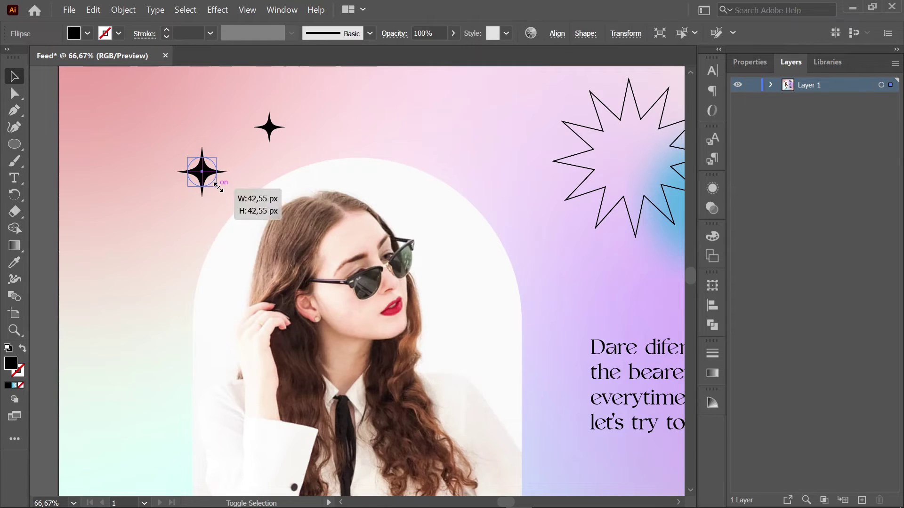
pyautogui.scroll(-1, 258, 216)
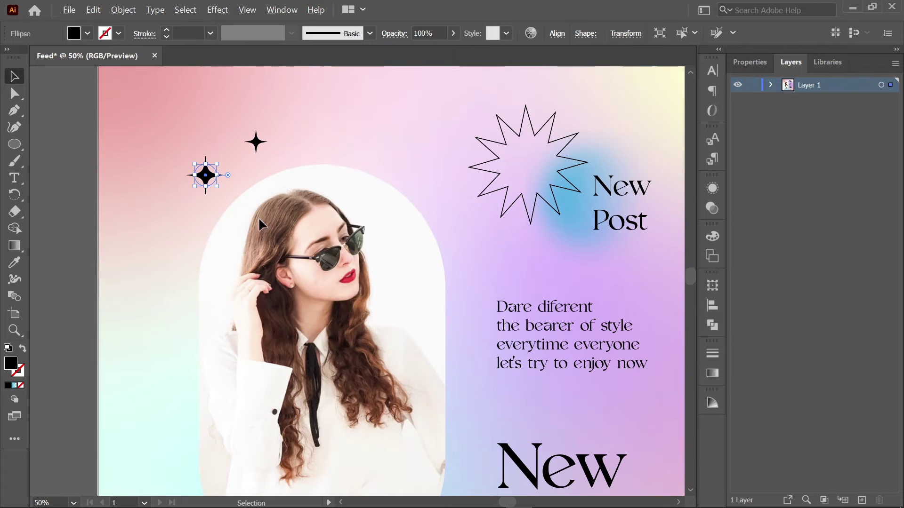
pyautogui.scroll(-1, 354, 264)
pyautogui.hscroll(3, 367, 255)
pyautogui.scroll(-1, 367, 255)
pyautogui.click(555, 245)
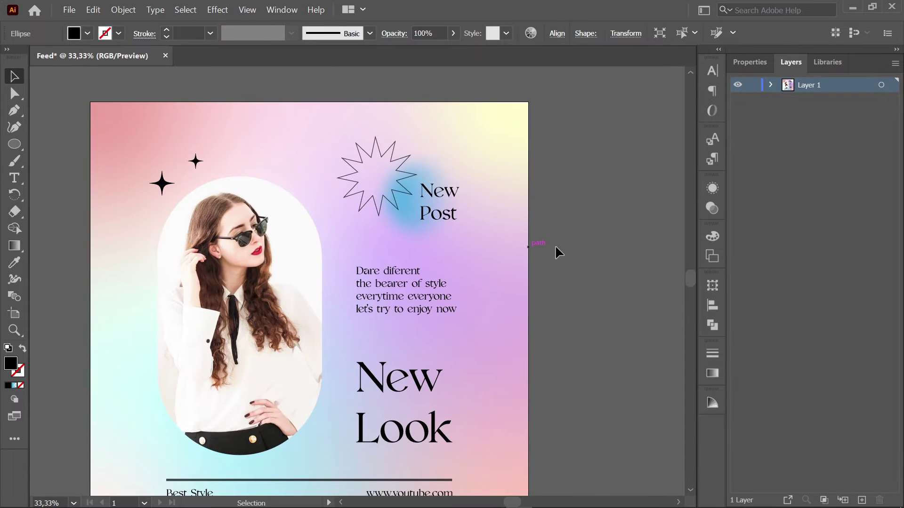
pyautogui.moveTo(598, 268); pyautogui.dragTo(566, 266)
pyautogui.scroll(-1, 546, 264)
pyautogui.hscroll(2, 505, 256)
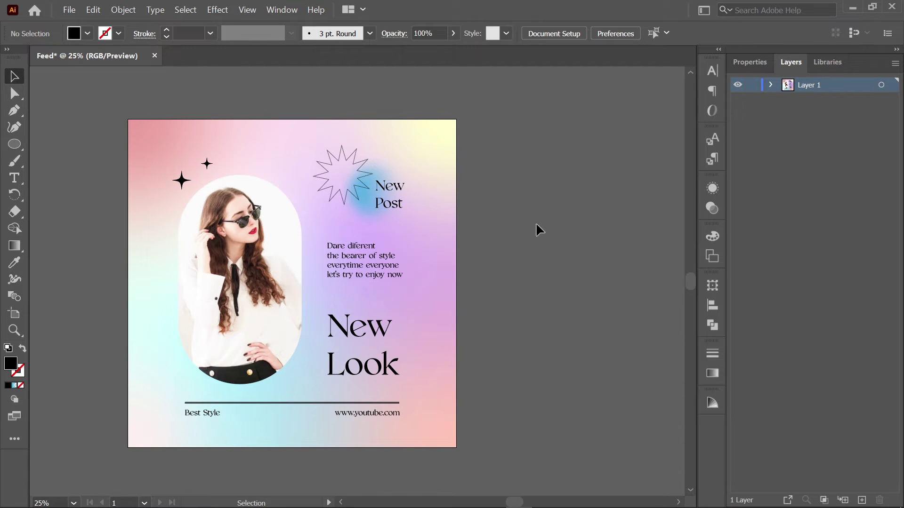
# Step: Add a second artboard next to the first post
pyautogui.doubleClick(15, 313)
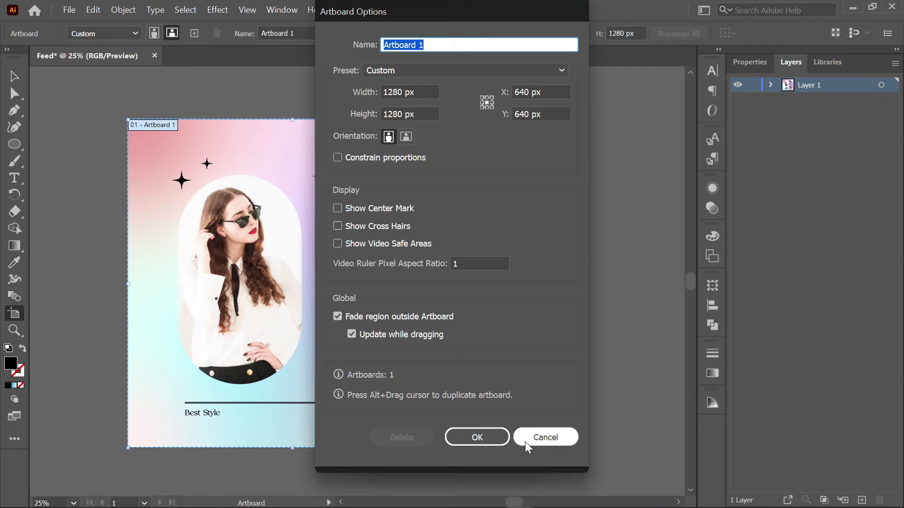
pyautogui.click(525, 442)
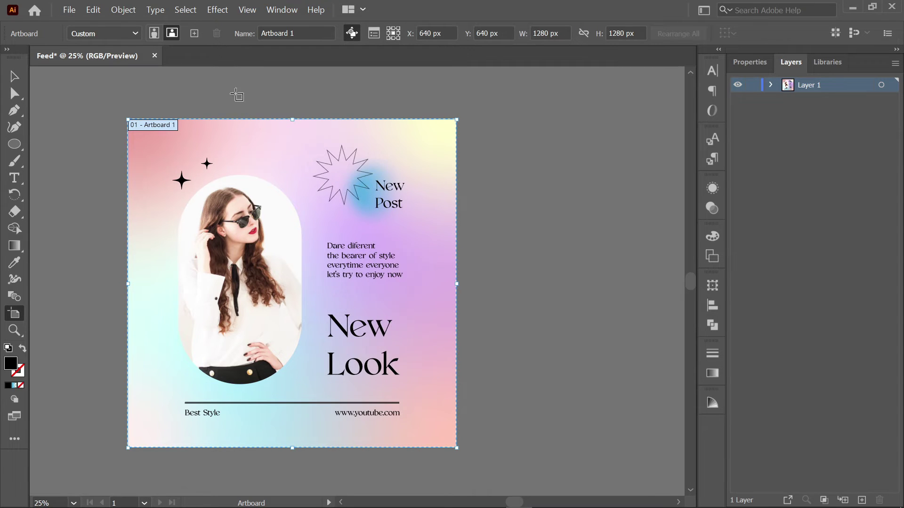
pyautogui.click(194, 33)
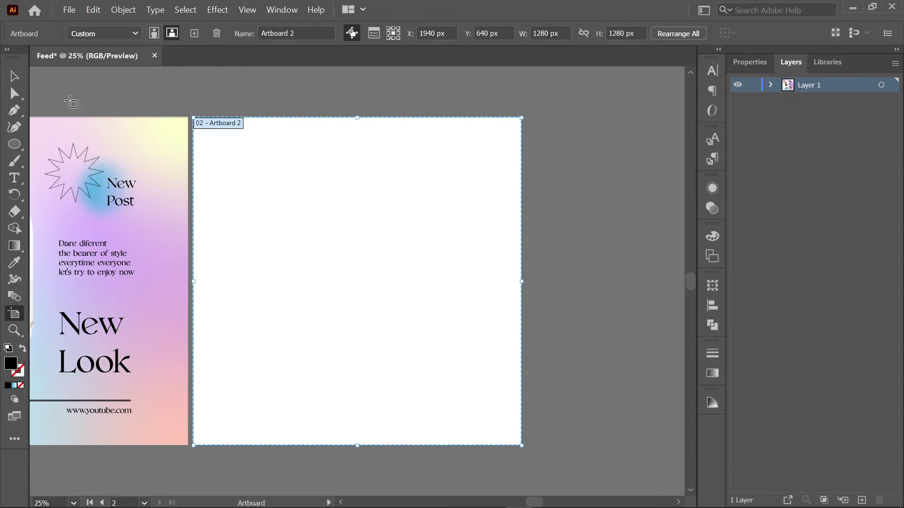
pyautogui.click(15, 77)
pyautogui.moveTo(184, 87); pyautogui.dragTo(358, 90)
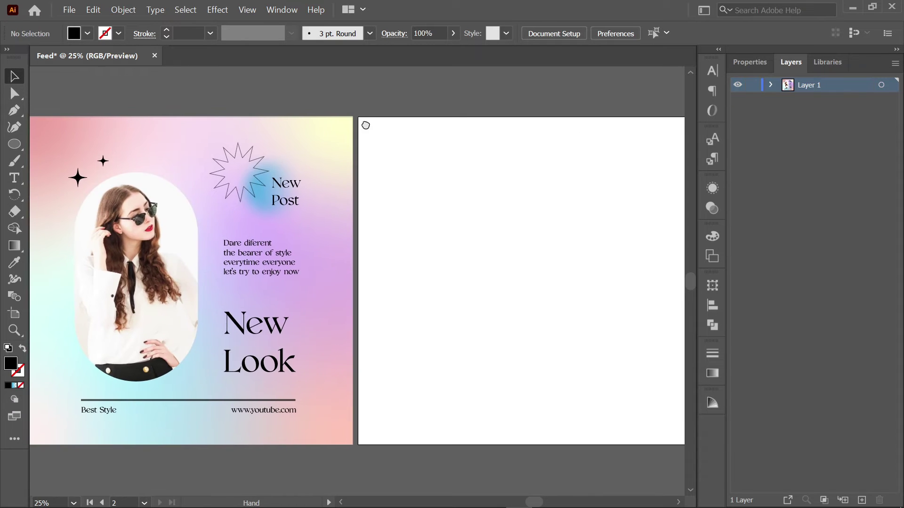
pyautogui.hotkey('ctrl', '-')
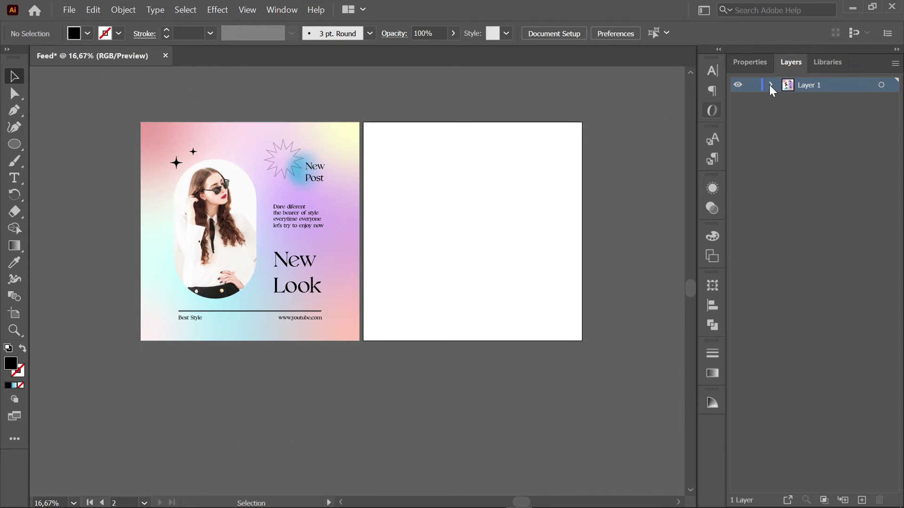
# Step: Unlock the gradient background in Layers and Alt-drag a copy onto Artboard 2
pyautogui.click(770, 85)
pyautogui.click(753, 263)
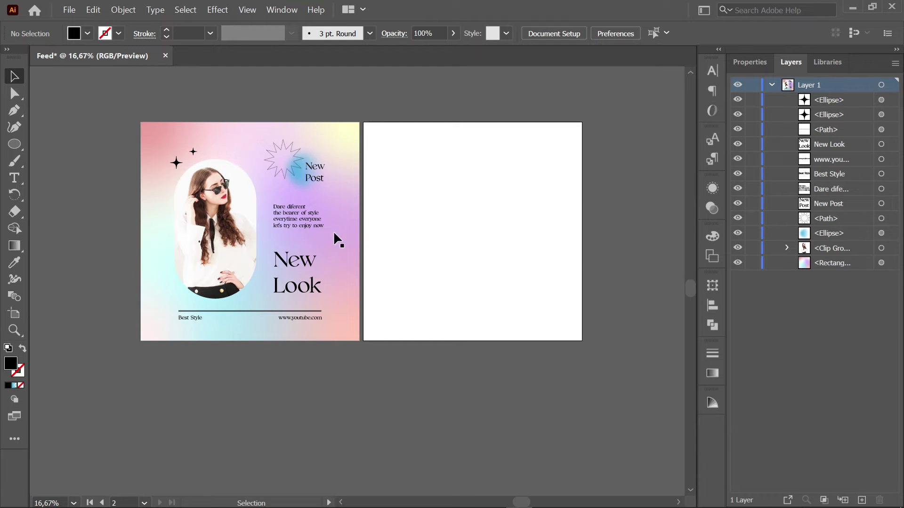
pyautogui.click(352, 240)
pyautogui.moveTo(342, 245); pyautogui.dragTo(565, 245)
pyautogui.click(612, 303)
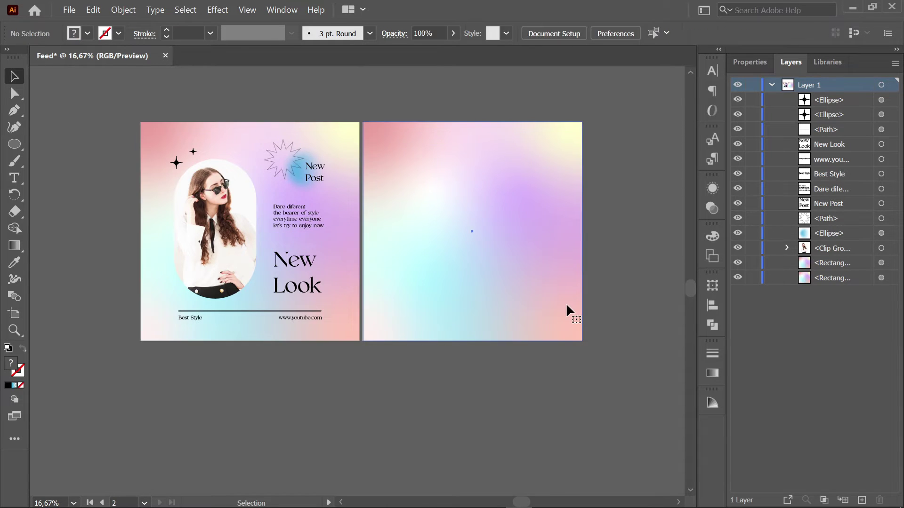
# Step: Lock both the original and copied gradient background rectangles
pyautogui.click(566, 303)
pyautogui.keyDown('shift'); pyautogui.click(351, 269); pyautogui.keyUp('shift')
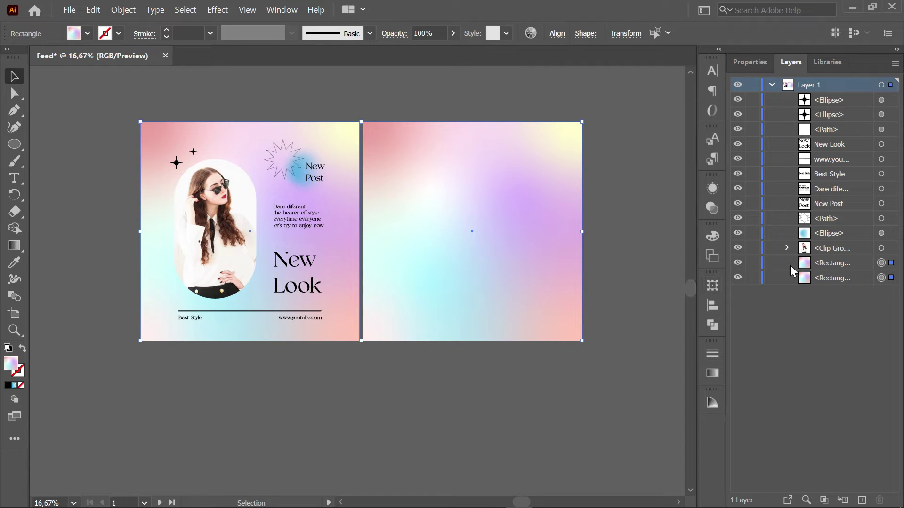
pyautogui.click(753, 262)
pyautogui.click(753, 277)
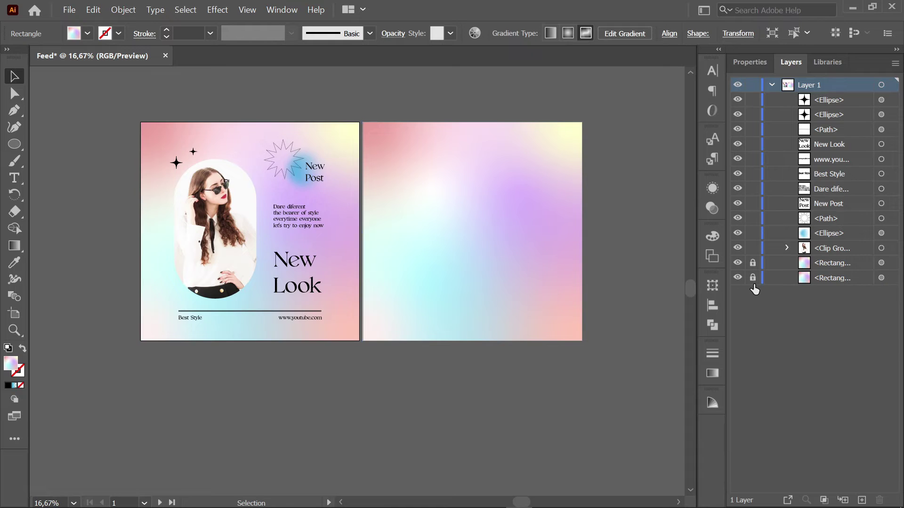
pyautogui.moveTo(599, 305); pyautogui.dragTo(556, 318)
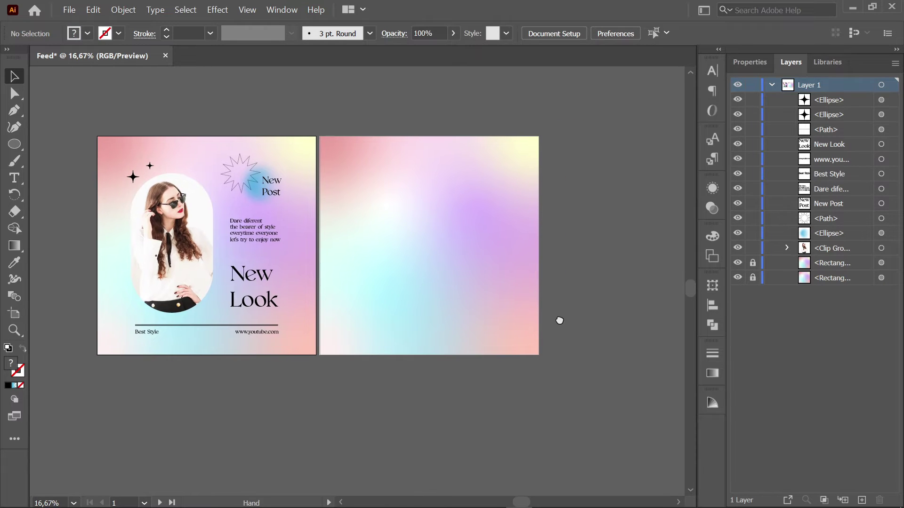
pyautogui.moveTo(484, 222); pyautogui.dragTo(460, 262)
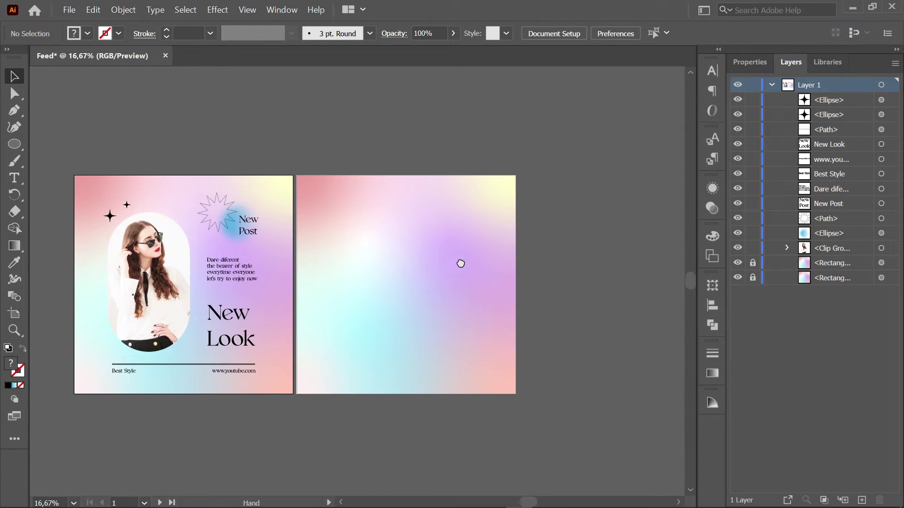
pyautogui.scroll(1, 347, 172)
# Step: Draw a tall black-filled rectangle in the empty space above the artboards
pyautogui.click(14, 145)
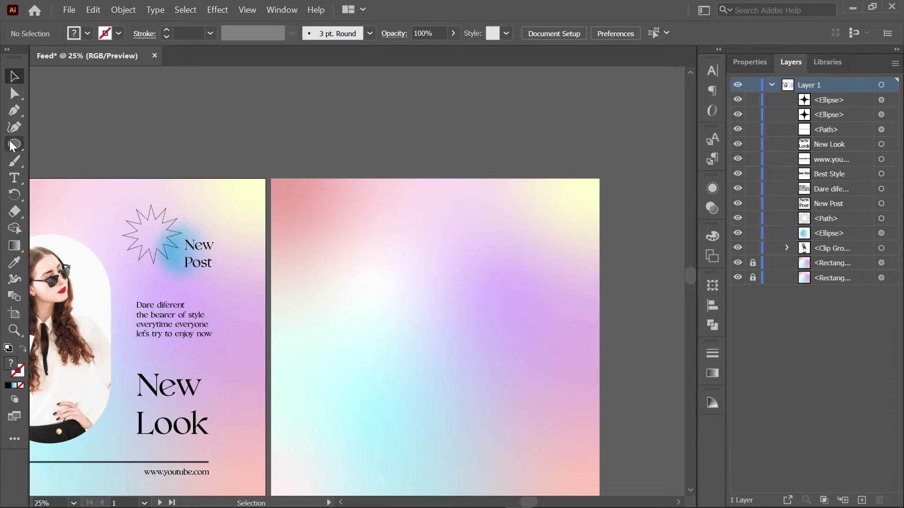
pyautogui.click(52, 144)
pyautogui.scroll(3, 333, 224)
pyautogui.hscroll(2, 333, 224)
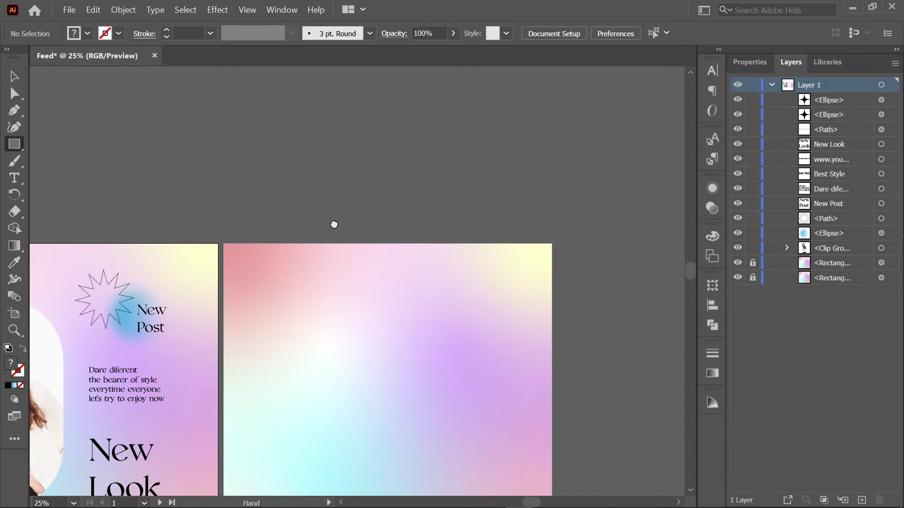
pyautogui.scroll(1, 303, 145)
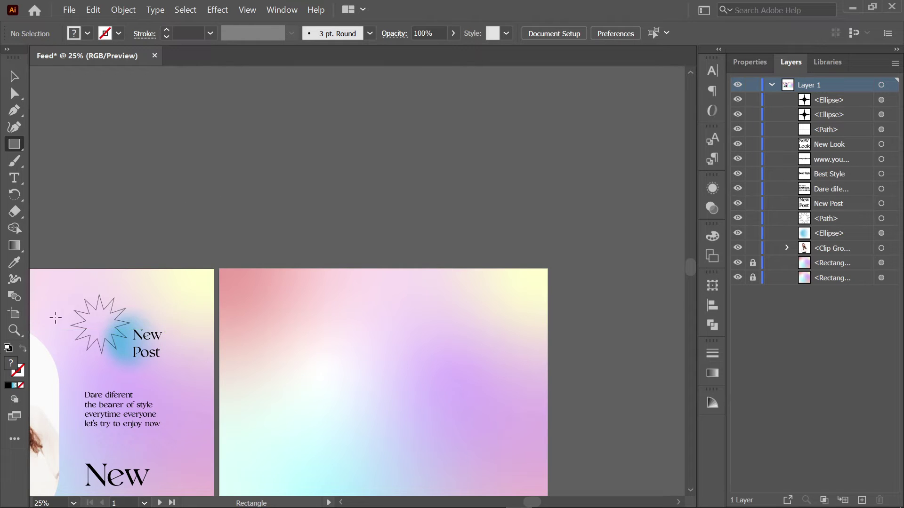
pyautogui.click(8, 386)
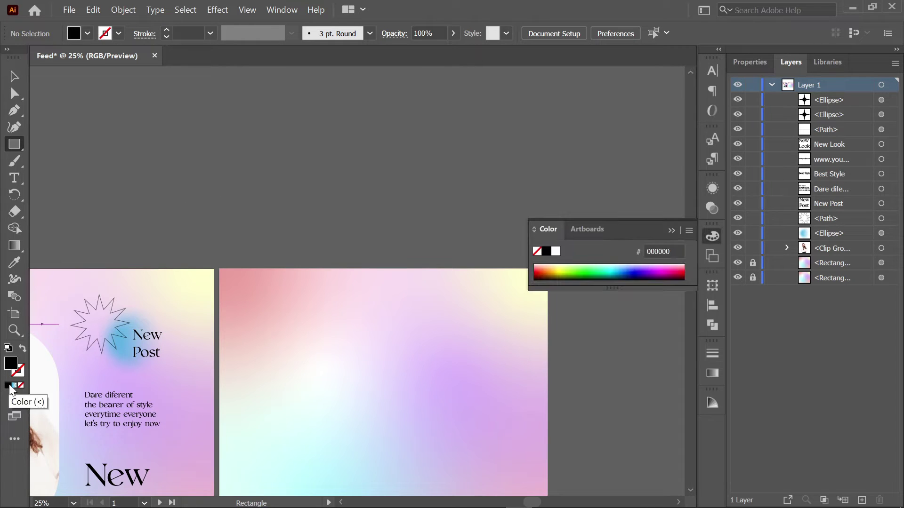
pyautogui.click(675, 228)
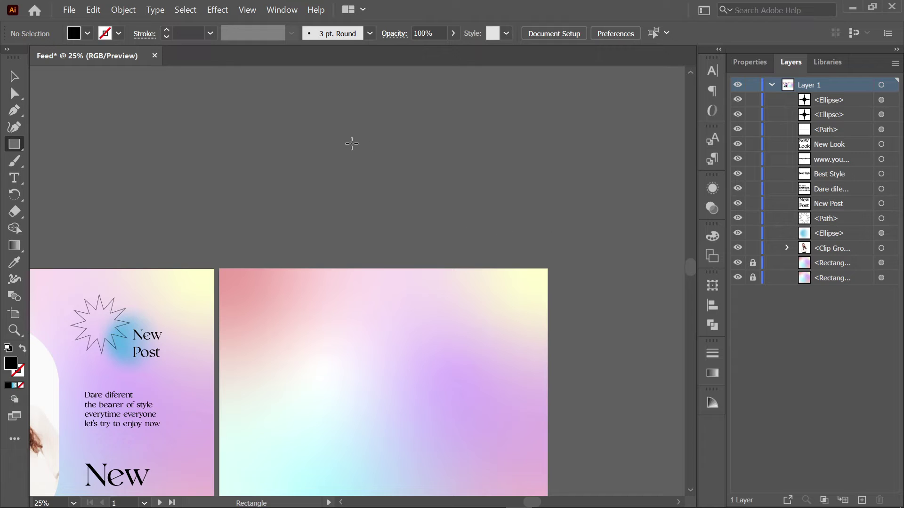
pyautogui.moveTo(315, 119)
pyautogui.mouseDown()
pyautogui.moveTo(356, 168)
pyautogui.moveTo(430, 203)
pyautogui.moveTo(408, 198)
pyautogui.mouseUp()
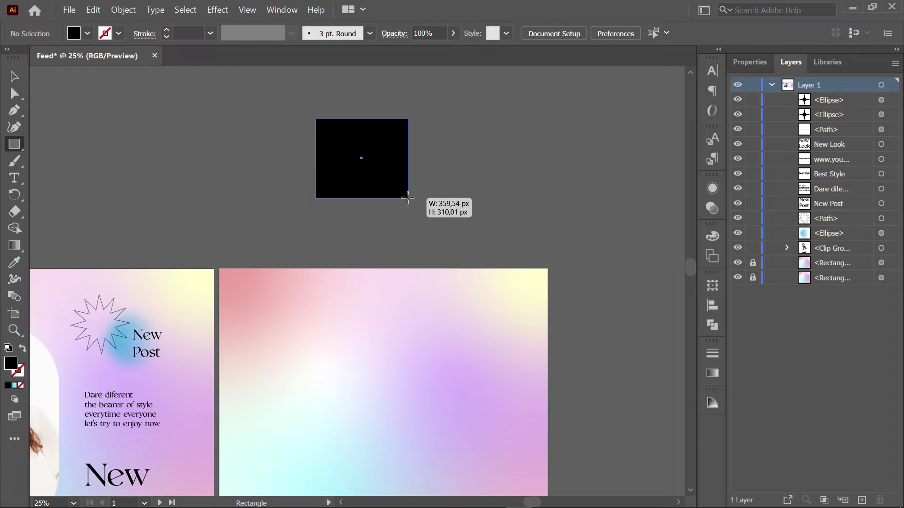
pyautogui.moveTo(408, 198); pyautogui.dragTo(408, 230)
pyautogui.press('v')
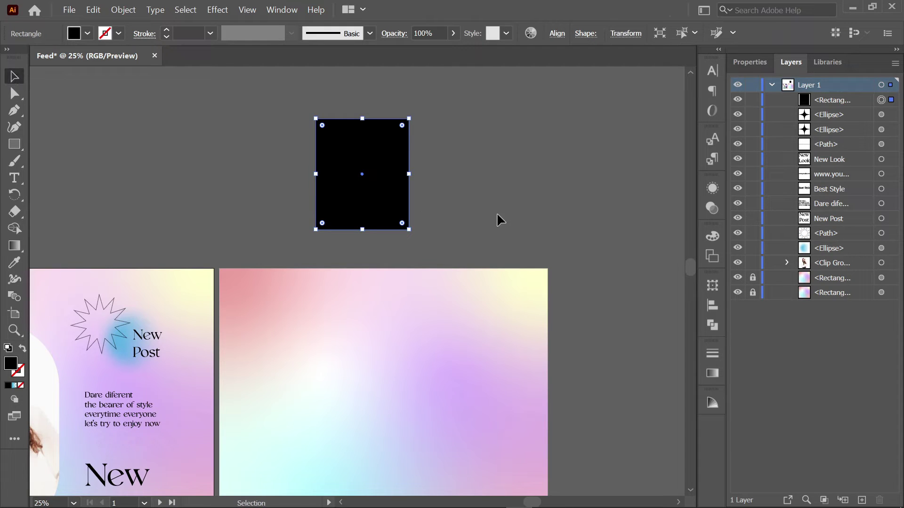
# Step: Swap fill and stroke so the rectangle becomes a thin black outline with no fill
pyautogui.click(496, 213)
pyautogui.scroll(2, 398, 168)
pyautogui.scroll(1, 369, 125)
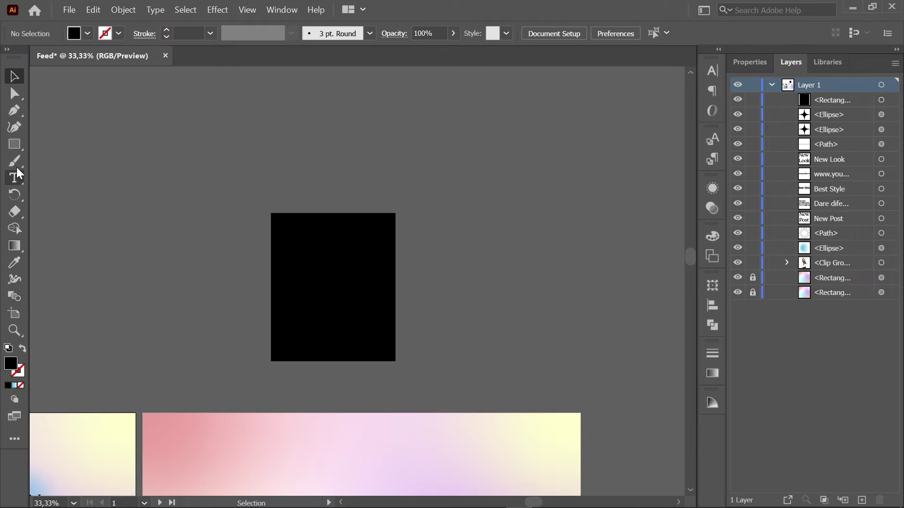
pyautogui.click(347, 303)
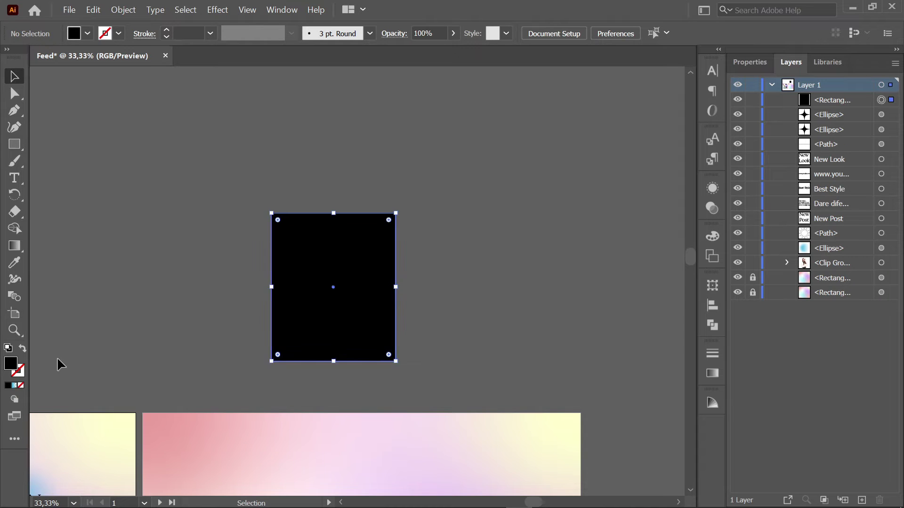
pyautogui.click(22, 351)
pyautogui.click(154, 304)
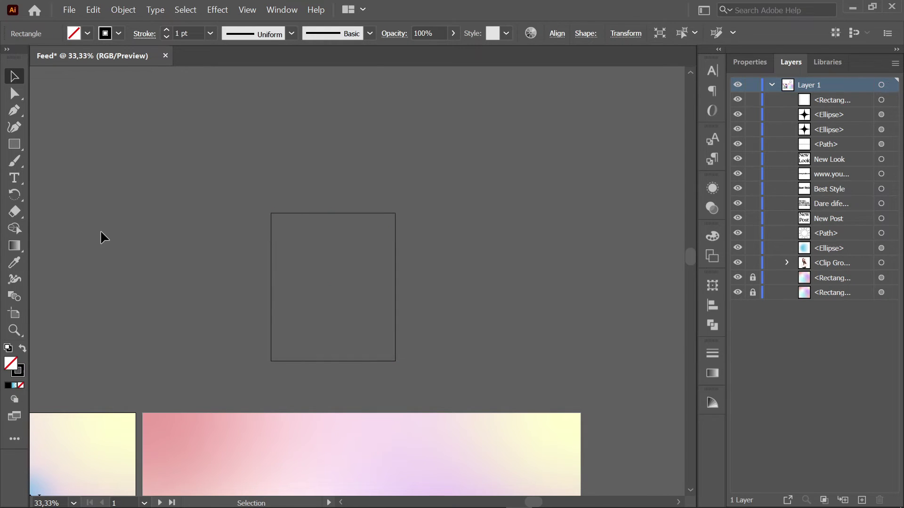
# Step: Draw a circle centred on the rectangle's top edge, sized to the rectangle's width
pyautogui.rightClick(15, 144)
pyautogui.click(71, 162)
pyautogui.moveTo(276, 175)
pyautogui.mouseDown()
pyautogui.moveTo(412, 304)
pyautogui.moveTo(396, 293)
pyautogui.mouseUp()
pyautogui.click(14, 76)
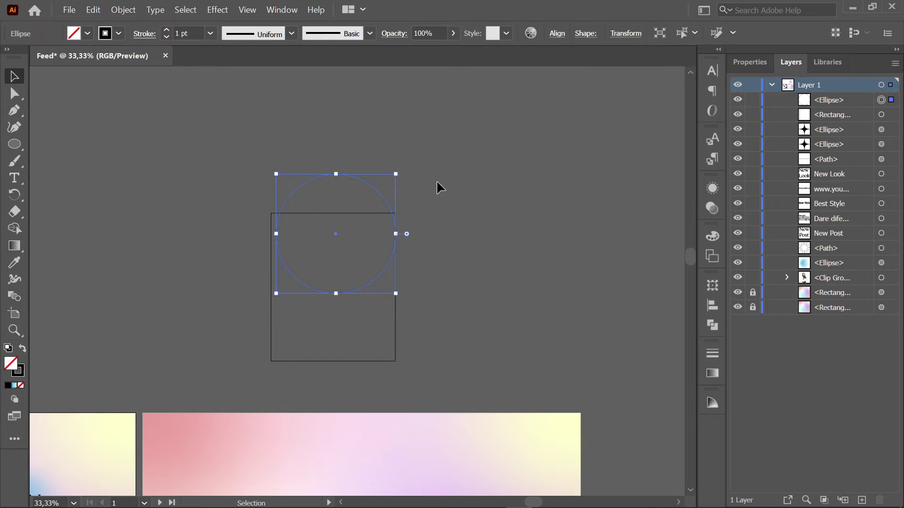
pyautogui.click(341, 145)
pyautogui.keyDown('alt'); pyautogui.scroll(1, 341, 143); pyautogui.keyUp('alt')
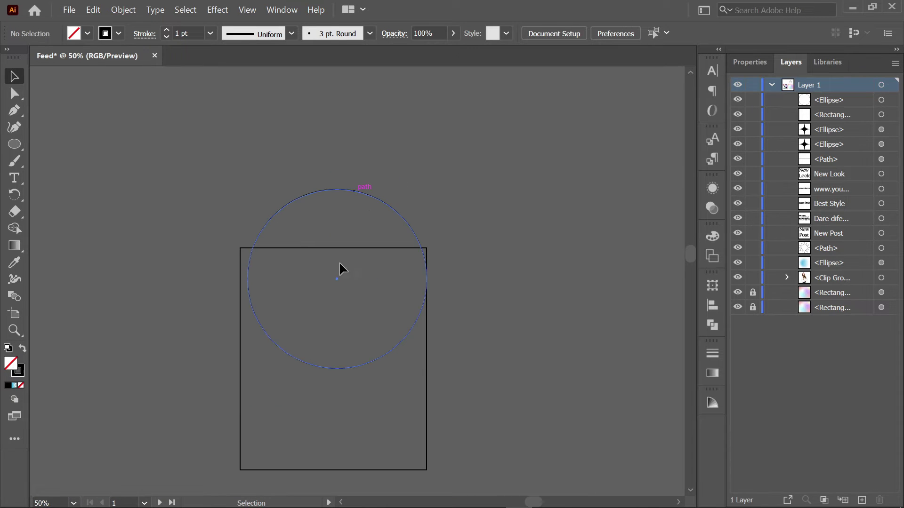
pyautogui.click(338, 279)
pyautogui.moveTo(337, 278); pyautogui.dragTo(331, 247)
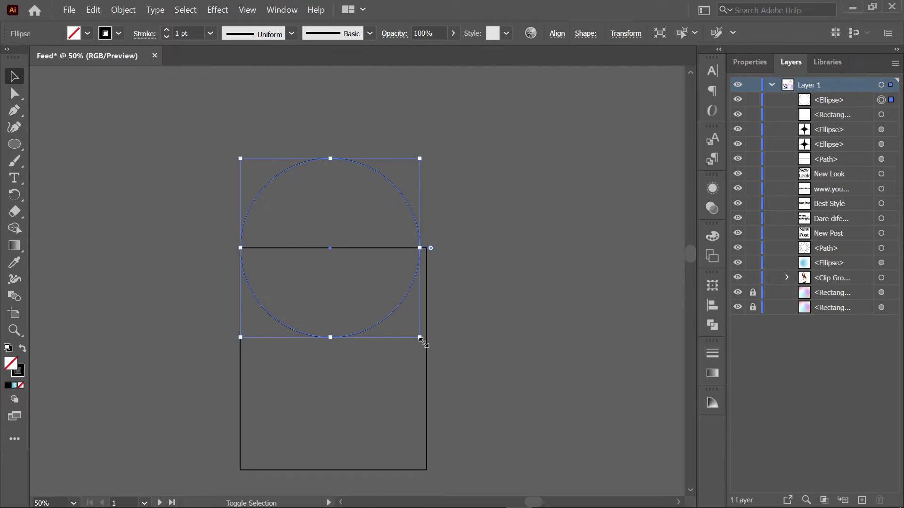
pyautogui.moveTo(420, 338); pyautogui.dragTo(427, 344)
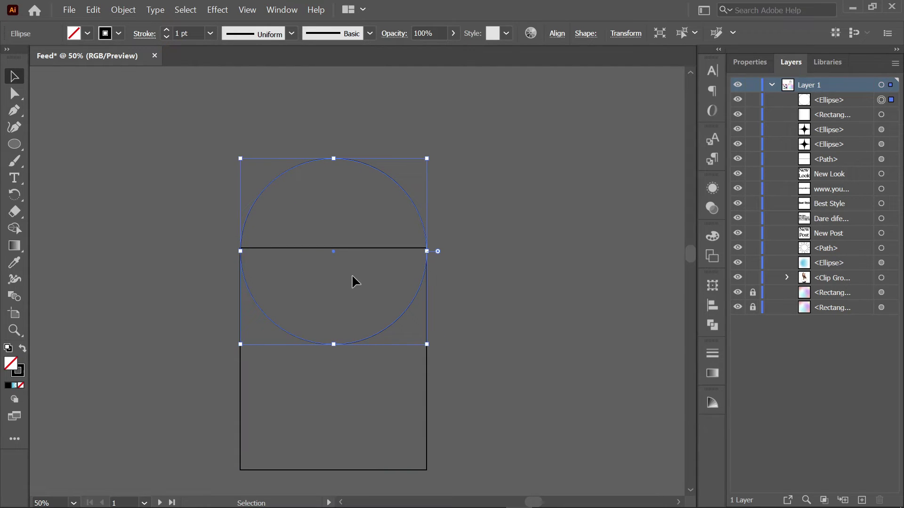
pyautogui.keyDown('alt'); pyautogui.scroll(1, 317, 219); pyautogui.keyUp('alt')
pyautogui.press('Up')
pyautogui.press('Up')
pyautogui.press('Up')
pyautogui.press('Up')
pyautogui.press('Up')
pyautogui.press('Up')
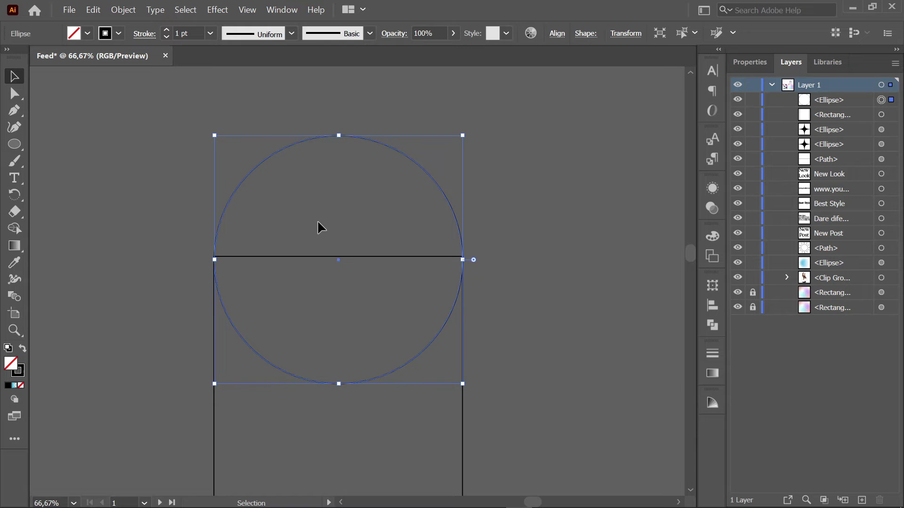
pyautogui.press('Up')
pyautogui.press('Up')
pyautogui.press('Up')
pyautogui.keyDown('alt'); pyautogui.scroll(-2, 329, 258); pyautogui.keyUp('alt')
pyautogui.moveTo(329, 259); pyautogui.dragTo(315, 204)
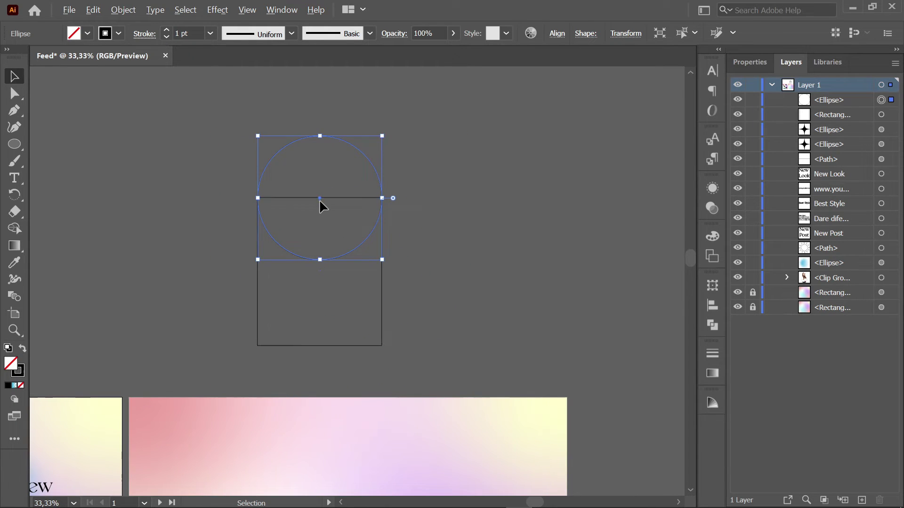
# Step: Alt-drag a copy of the circle to the bottom edge and marquee-select all three shapes
pyautogui.click(343, 257)
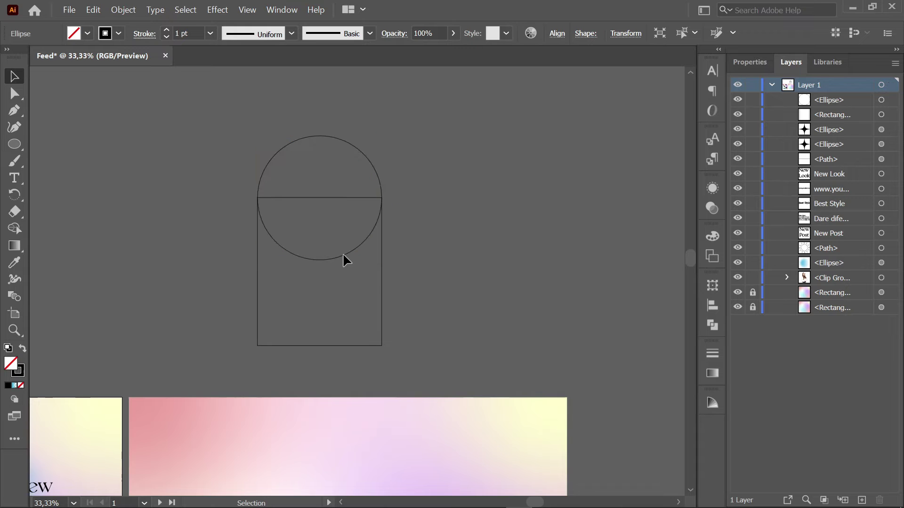
pyautogui.moveTo(347, 258)
pyautogui.mouseDown()
pyautogui.moveTo(353, 390)
pyautogui.moveTo(344, 414)
pyautogui.moveTo(347, 408)
pyautogui.mouseUp()
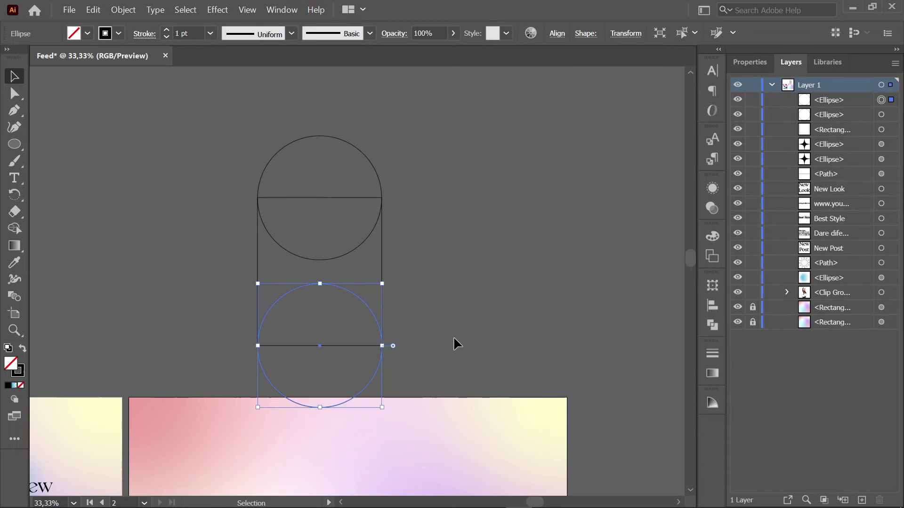
pyautogui.click(188, 177)
pyautogui.moveTo(140, 149); pyautogui.dragTo(371, 329)
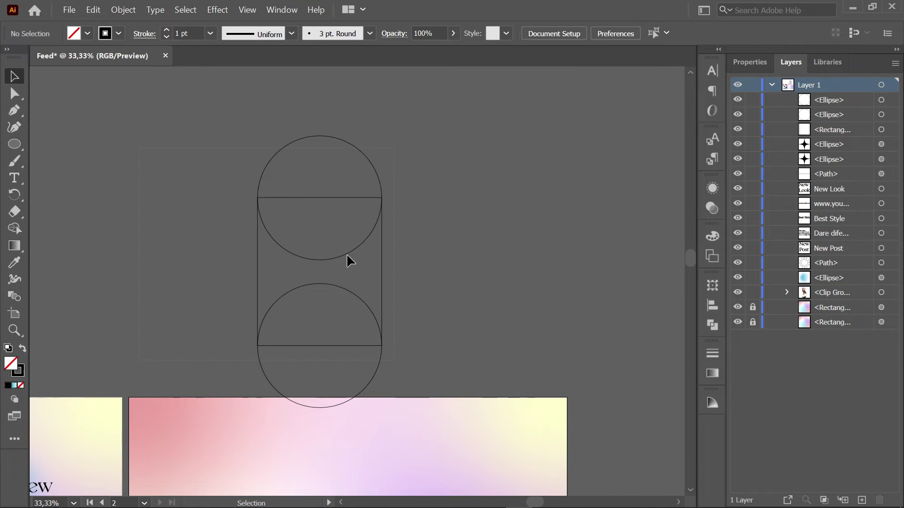
pyautogui.moveTo(371, 271); pyautogui.dragTo(358, 269)
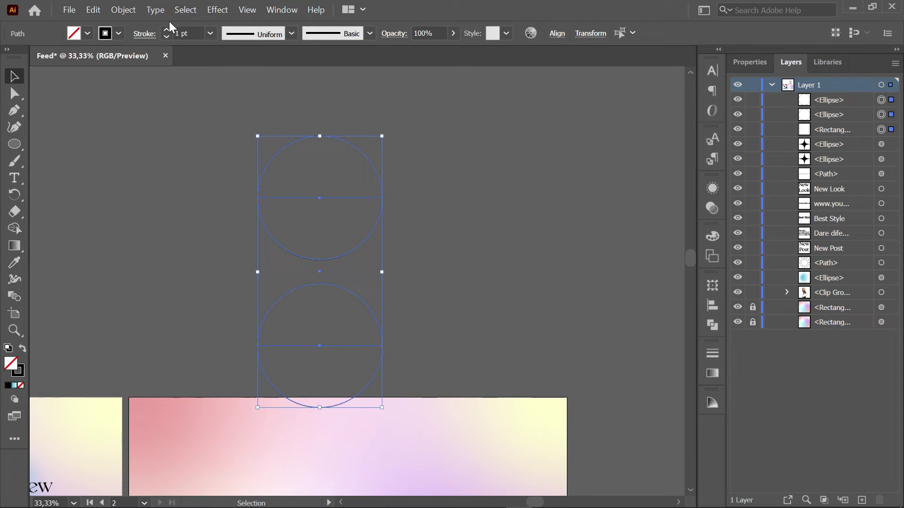
# Step: Open the Pathfinder panel, merge the shapes into a pill, then undo back to separate shapes
pyautogui.click(282, 9)
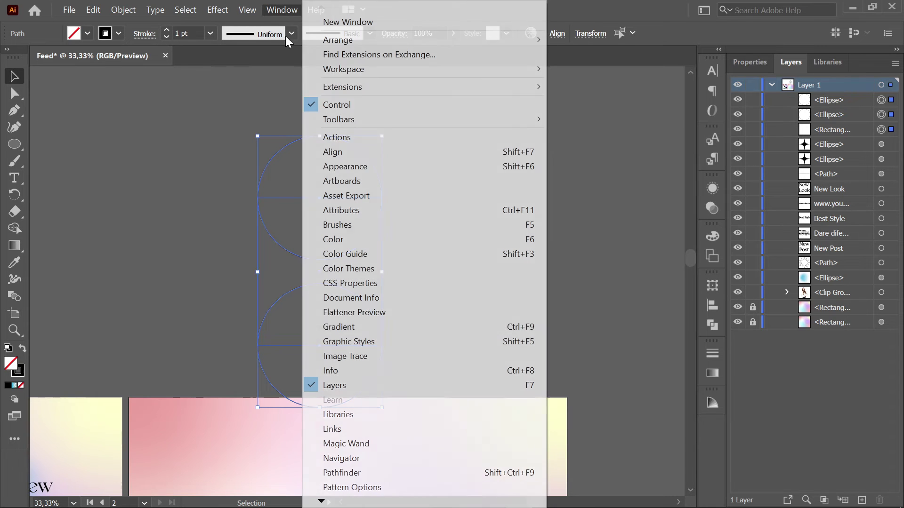
pyautogui.click(419, 469)
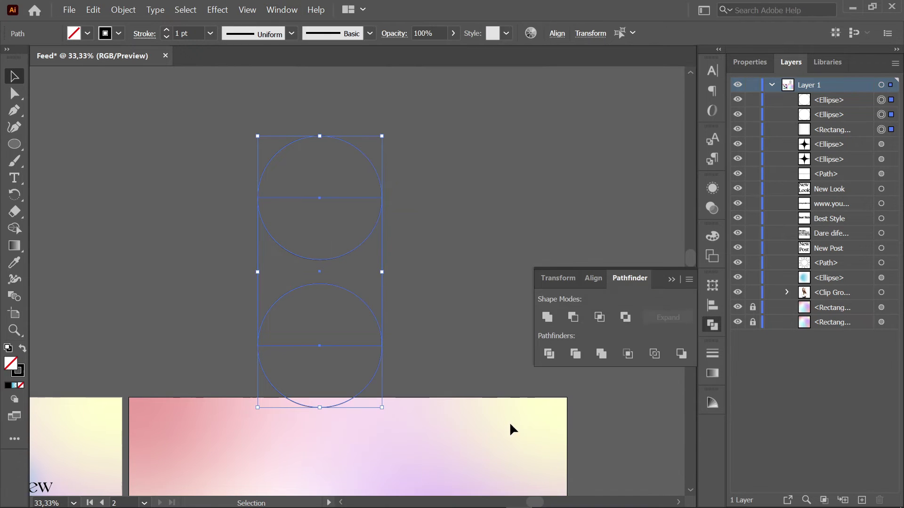
pyautogui.click(547, 318)
pyautogui.click(445, 279)
pyautogui.moveTo(420, 321); pyautogui.dragTo(383, 301)
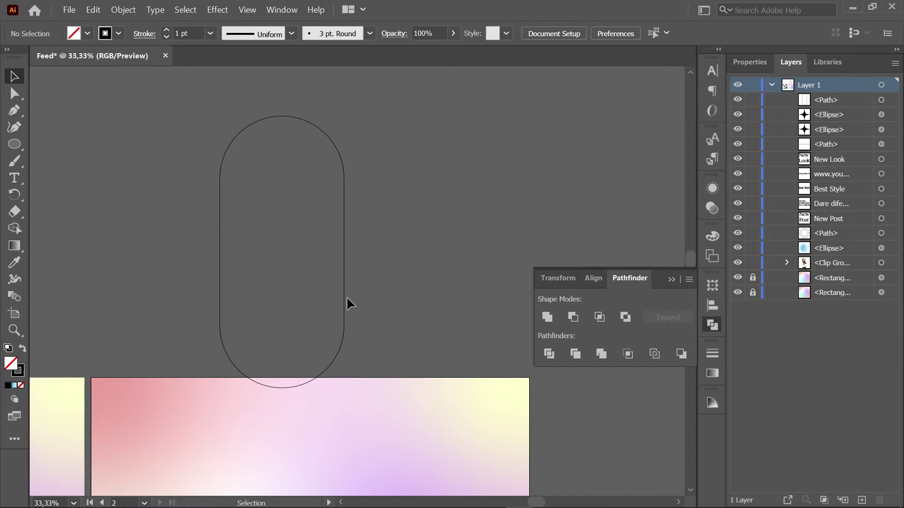
pyautogui.click(671, 279)
pyautogui.hotkey('ctrl', 'z')
pyautogui.hotkey('ctrl', 'z')
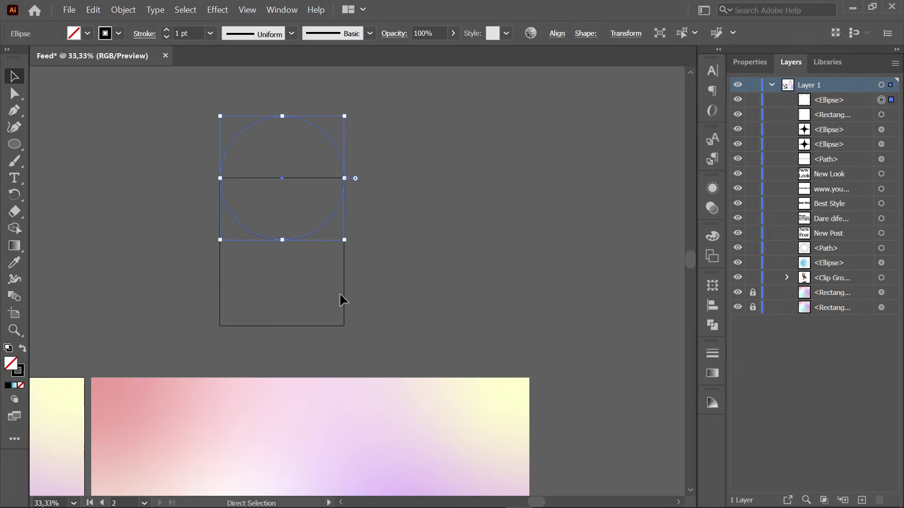
# Step: Unite the circle and the rectangle below it into one arch shape with Pathfinder
pyautogui.click(340, 300)
pyautogui.moveTo(377, 276); pyautogui.dragTo(333, 222)
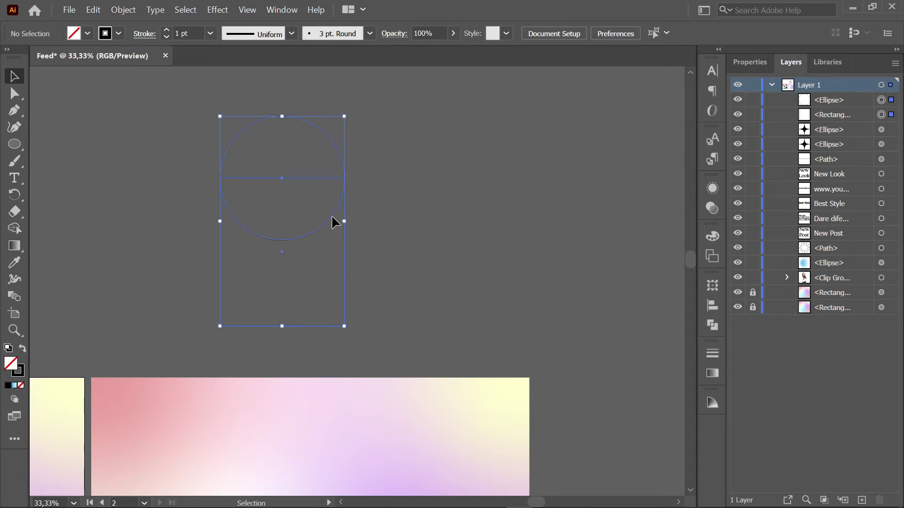
pyautogui.click(710, 327)
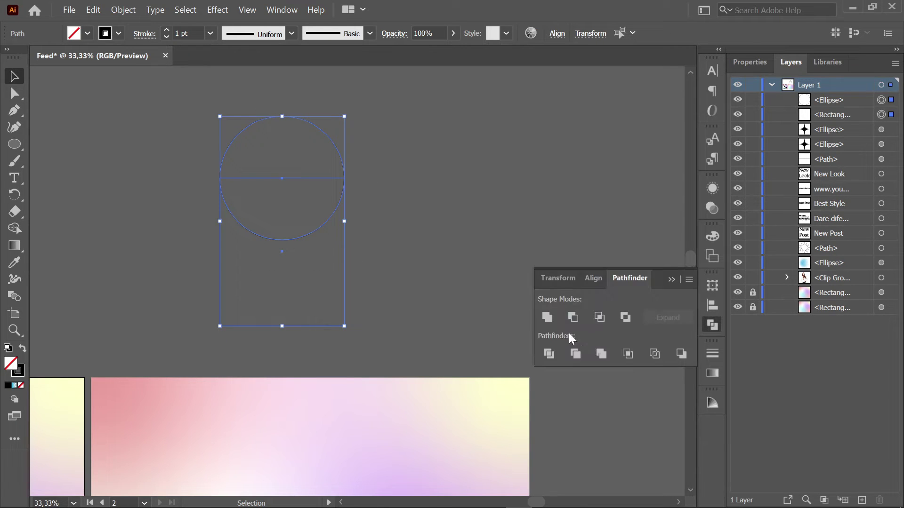
pyautogui.click(546, 319)
pyautogui.click(436, 289)
pyautogui.scroll(-1, 442, 280)
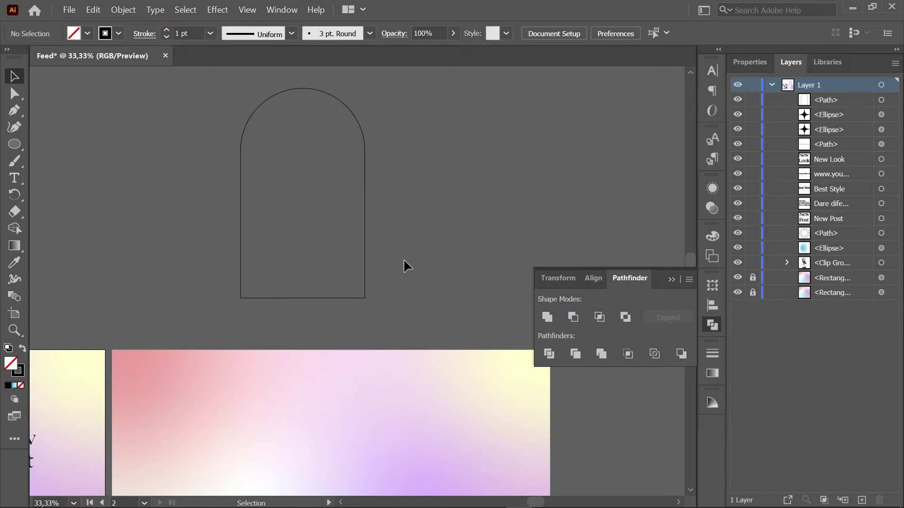
pyautogui.scroll(-1, 403, 258)
pyautogui.scroll(-1, 385, 197)
pyautogui.click(378, 202)
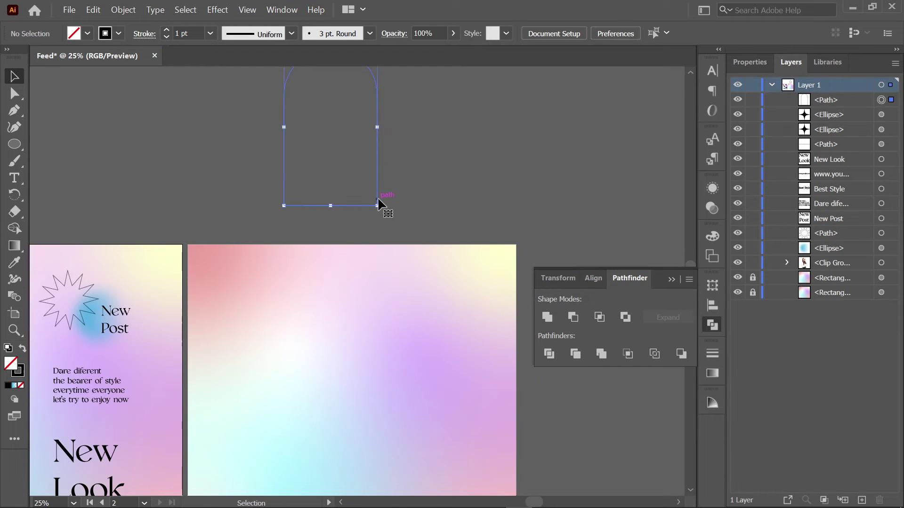
pyautogui.click(414, 199)
pyautogui.moveTo(415, 199); pyautogui.dragTo(420, 247)
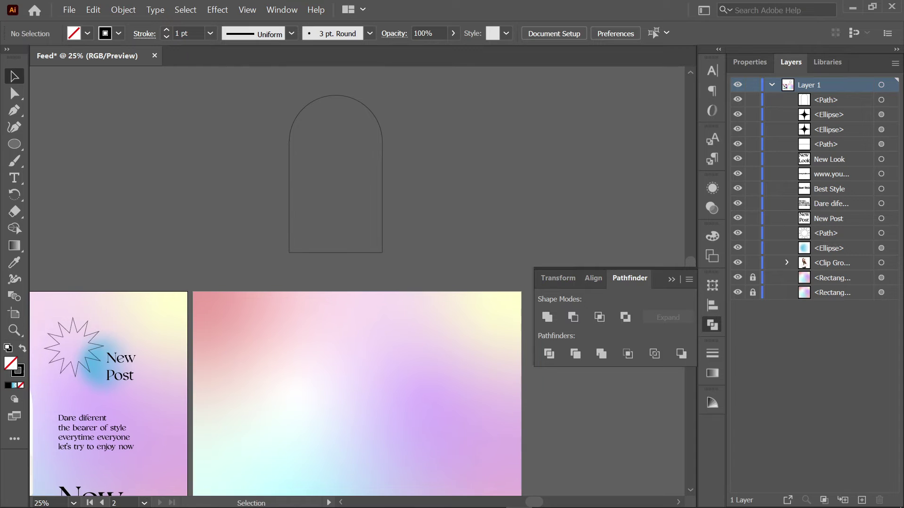
# Step: Drag the portrait photo from the Konten 1 folder into Illustrator, above the artboards
pyautogui.click(438, 499)
pyautogui.scroll(-2, 817, 231)
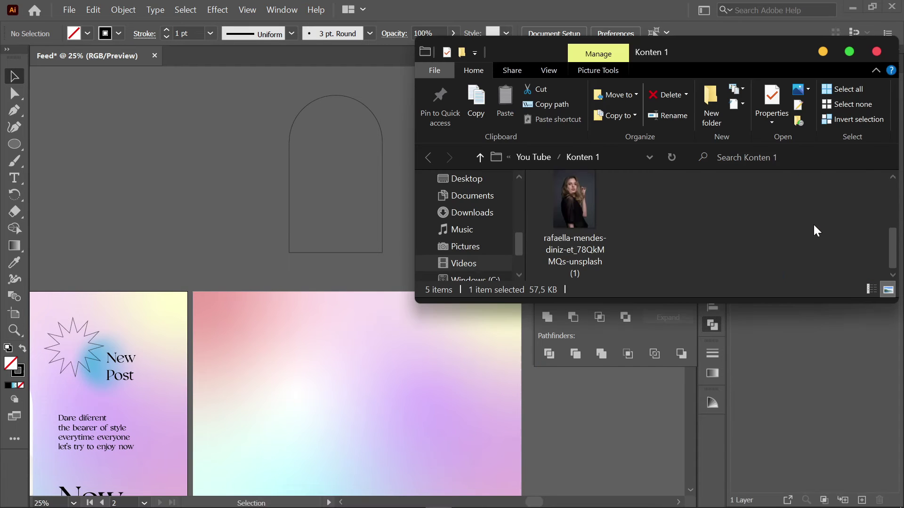
pyautogui.click(573, 246)
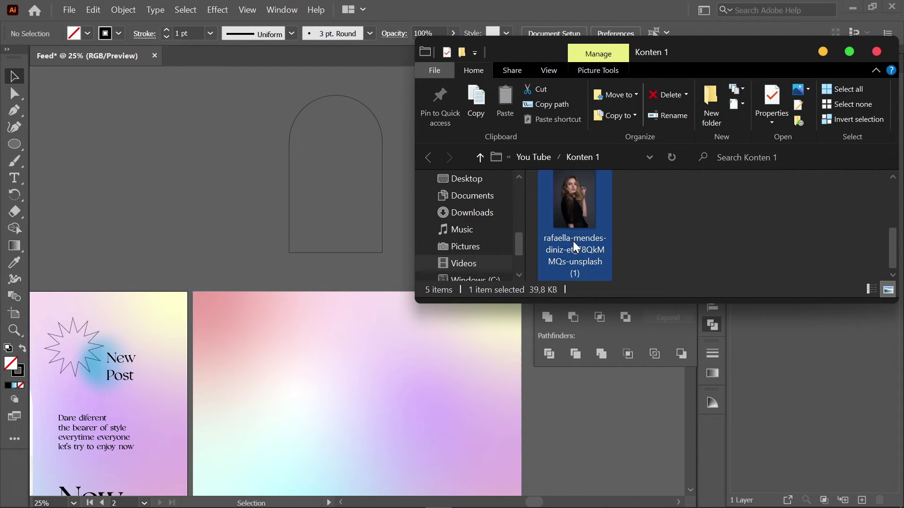
pyautogui.moveTo(573, 241); pyautogui.dragTo(211, 199)
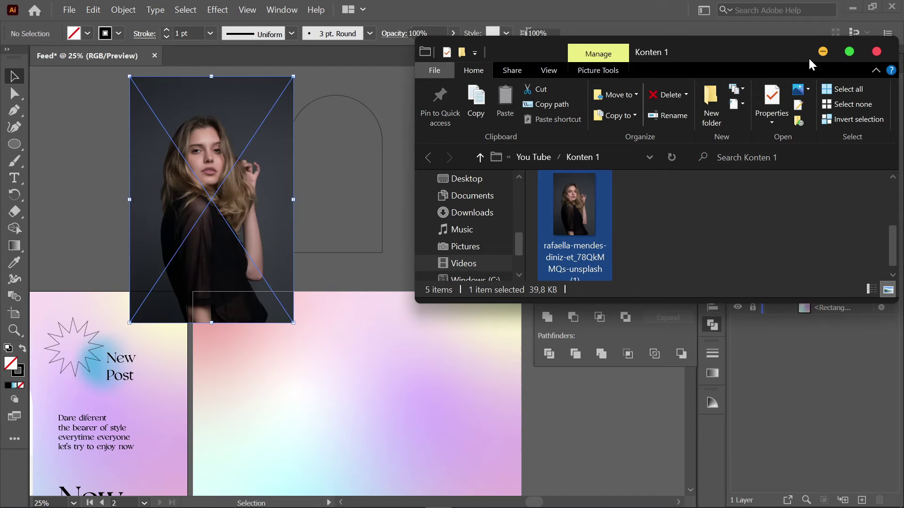
pyautogui.moveTo(258, 251); pyautogui.dragTo(265, 232)
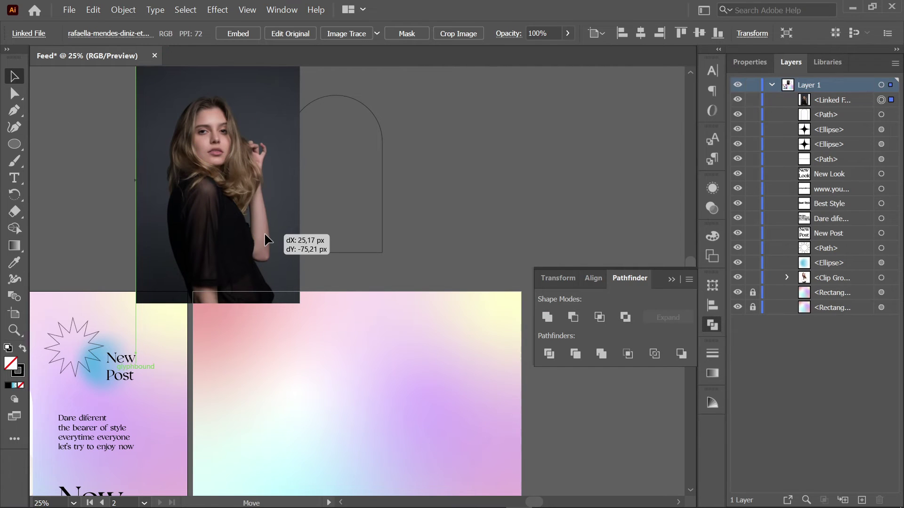
# Step: Bring the arch shape in front of the portrait photo
pyautogui.click(347, 253)
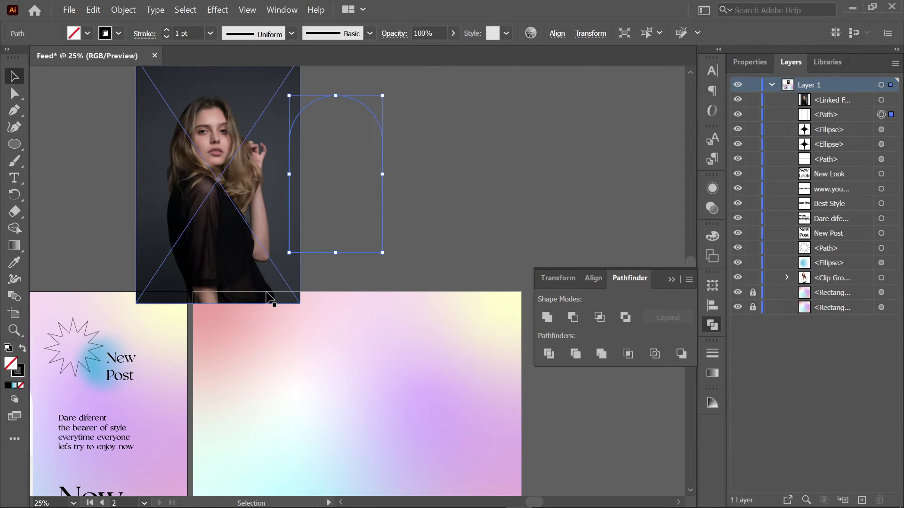
pyautogui.rightClick(352, 253)
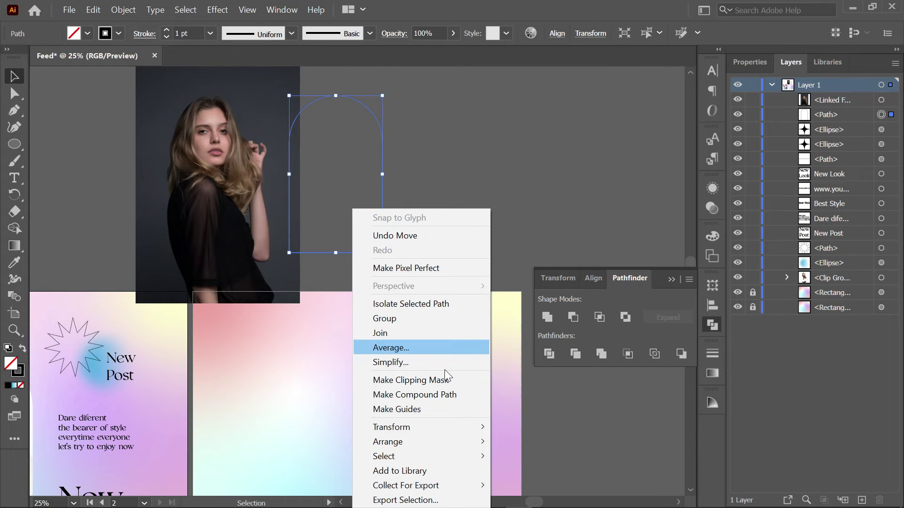
pyautogui.moveTo(388, 441)
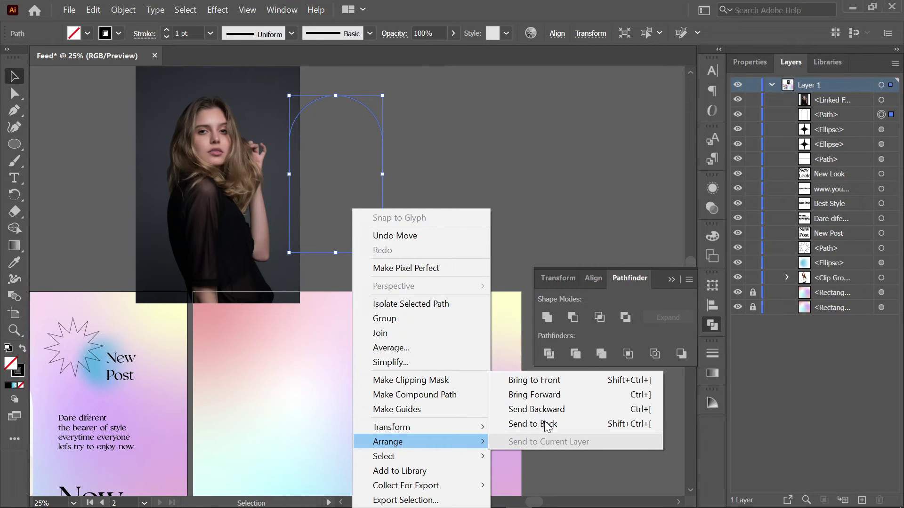
pyautogui.click(546, 425)
pyautogui.click(377, 260)
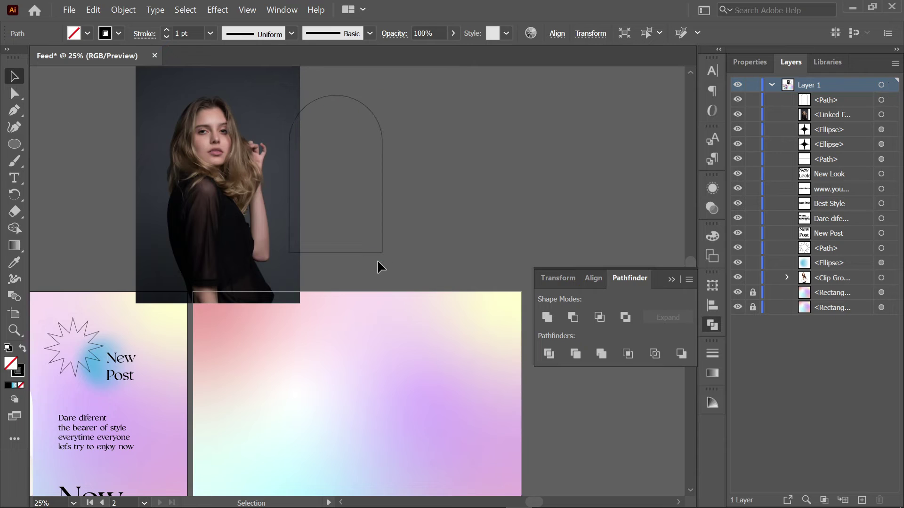
# Step: Move the arch over the woman's head and widen it slightly
pyautogui.moveTo(377, 259); pyautogui.dragTo(242, 245)
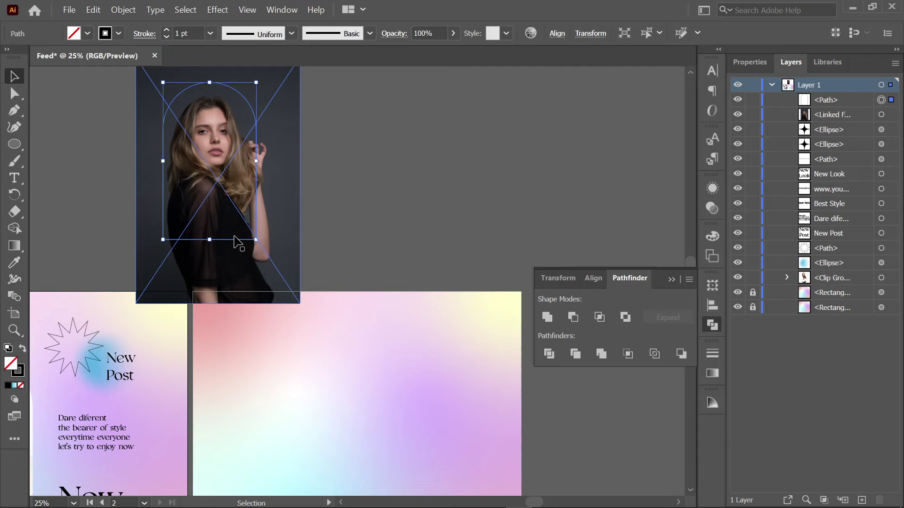
pyautogui.hotkey('shift', 'Right')
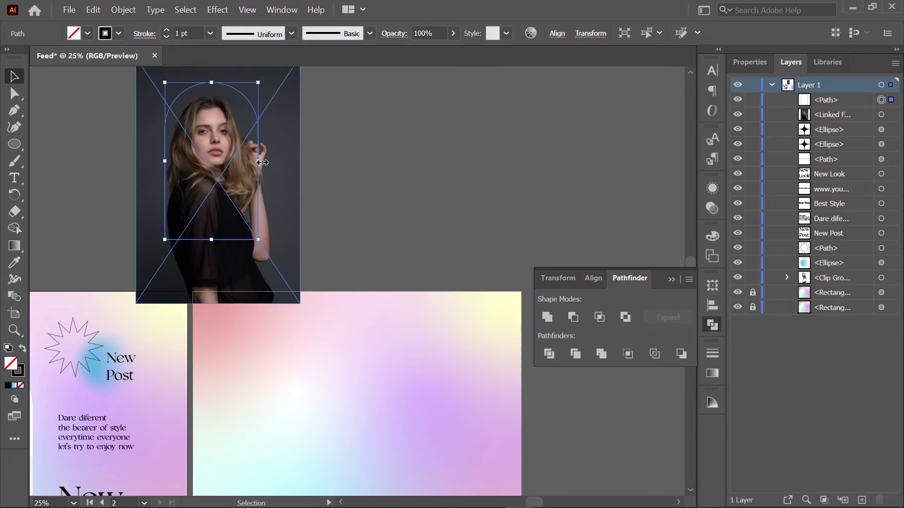
pyautogui.moveTo(263, 163); pyautogui.dragTo(265, 161)
pyautogui.click(329, 187)
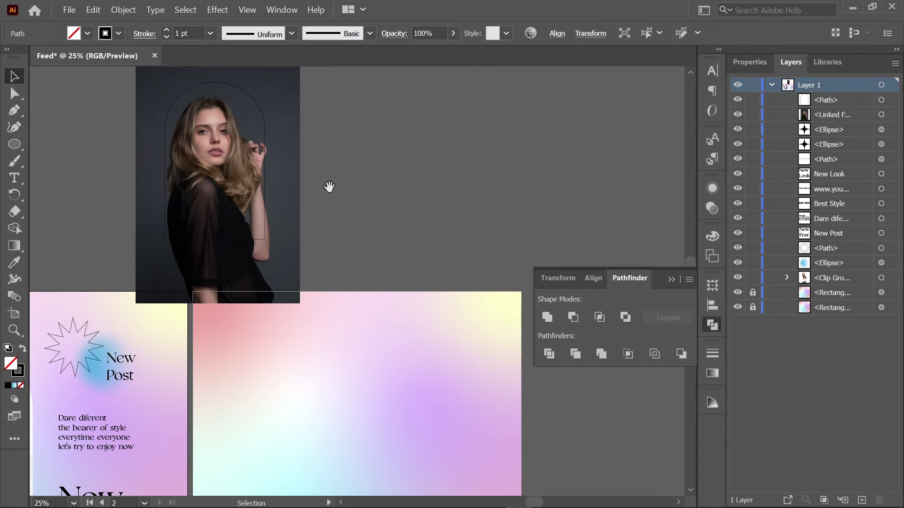
pyautogui.moveTo(329, 187); pyautogui.dragTo(333, 207)
pyautogui.scroll(1, 262, 177)
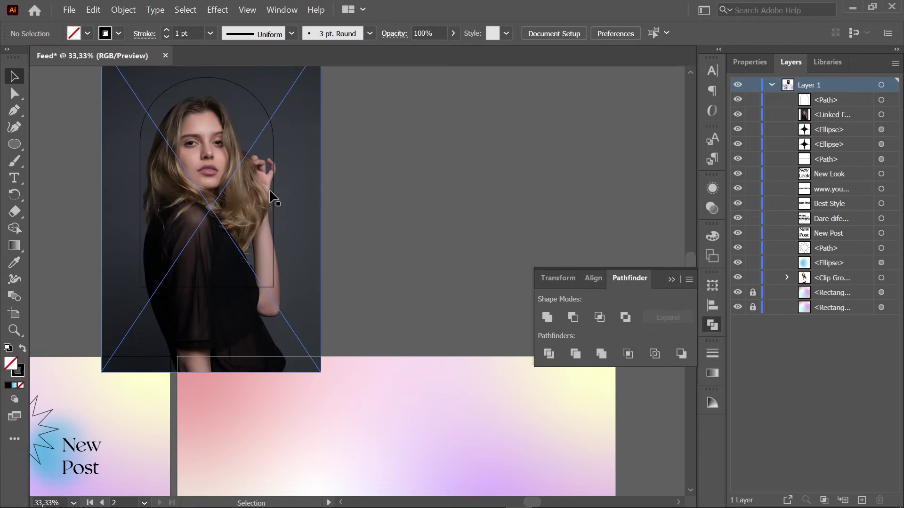
pyautogui.click(271, 195)
pyautogui.moveTo(274, 183); pyautogui.dragTo(281, 191)
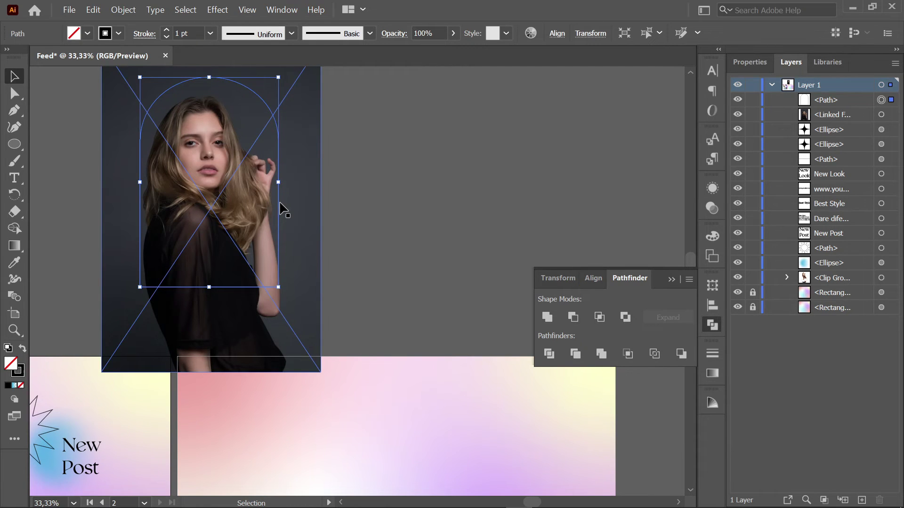
pyautogui.click(369, 259)
pyautogui.moveTo(368, 259); pyautogui.dragTo(380, 290)
pyautogui.hotkey('ctrl', '-')
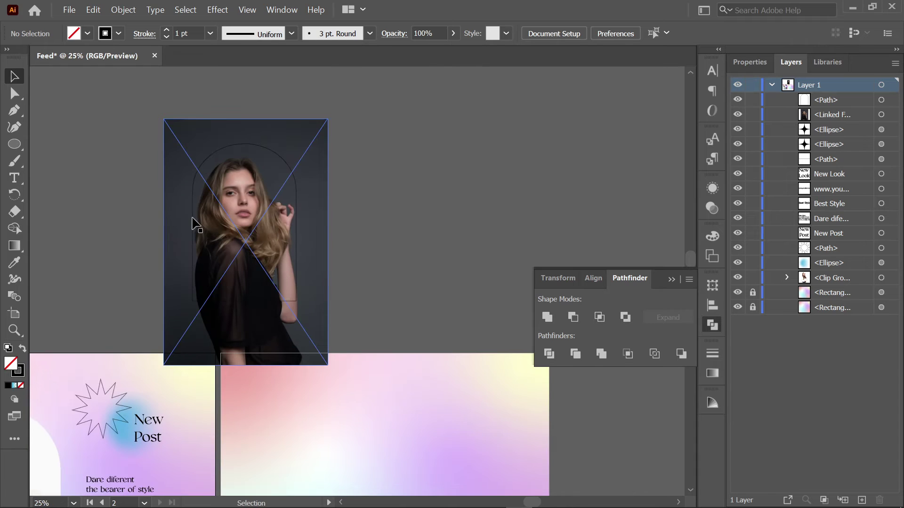
# Step: Make a clipping mask from the photo and arch, then undo it
pyautogui.click(193, 221)
pyautogui.keyDown('shift'); pyautogui.click(235, 263); pyautogui.keyUp('shift')
pyautogui.rightClick(273, 235)
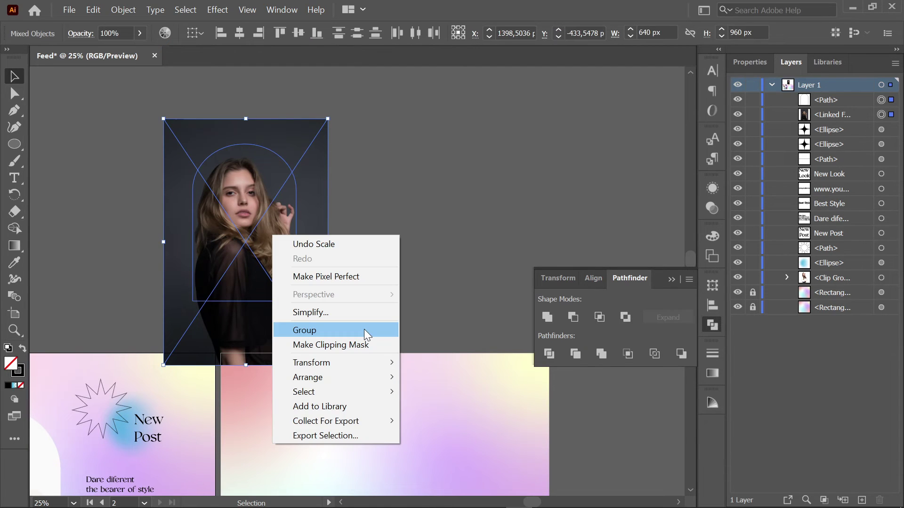
pyautogui.click(365, 345)
pyautogui.moveTo(385, 313); pyautogui.dragTo(363, 242)
pyautogui.scroll(-1, 367, 254)
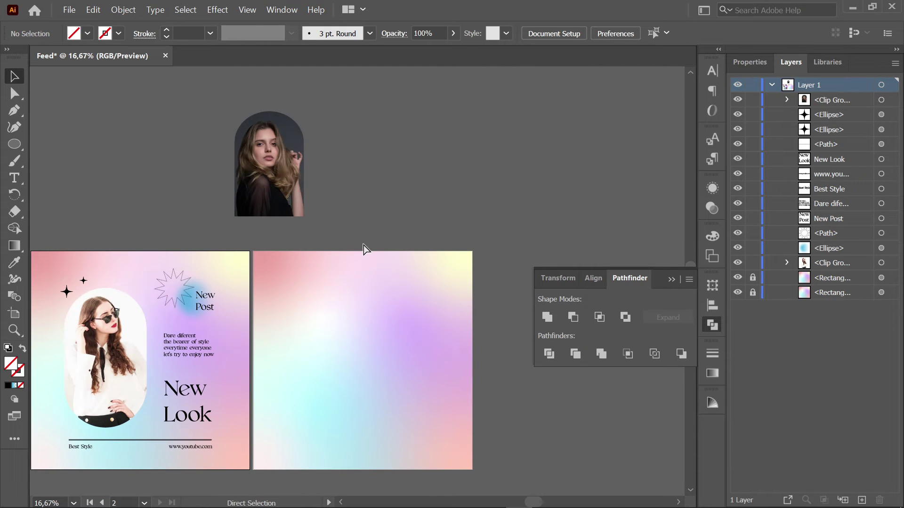
pyautogui.hotkey('ctrl', 'z')
# Step: Stretch the arch taller by dragging its bottom edge downward
pyautogui.click(346, 209)
pyautogui.scroll(1, 290, 229)
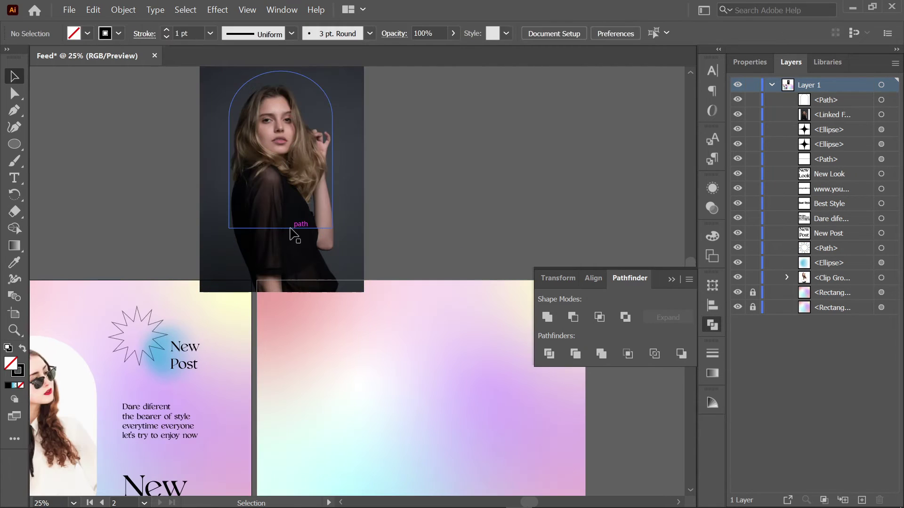
pyautogui.click(290, 228)
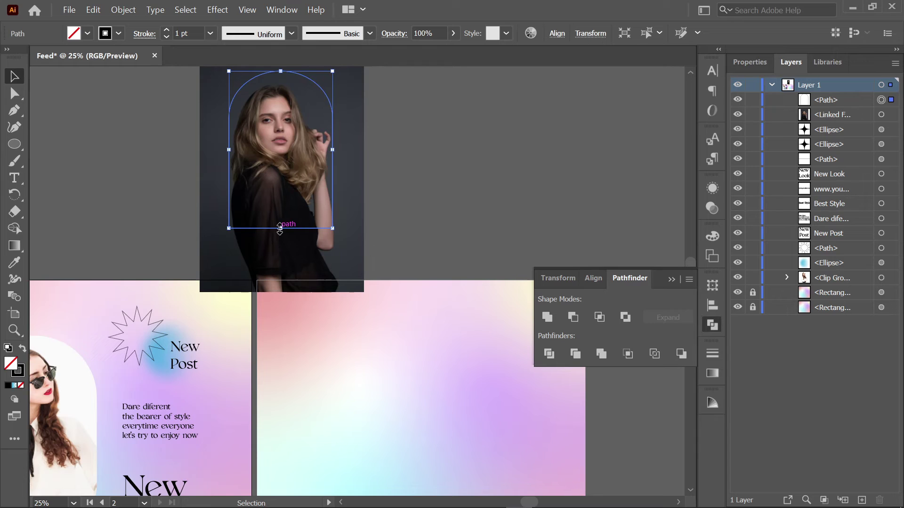
pyautogui.moveTo(280, 229); pyautogui.dragTo(281, 250)
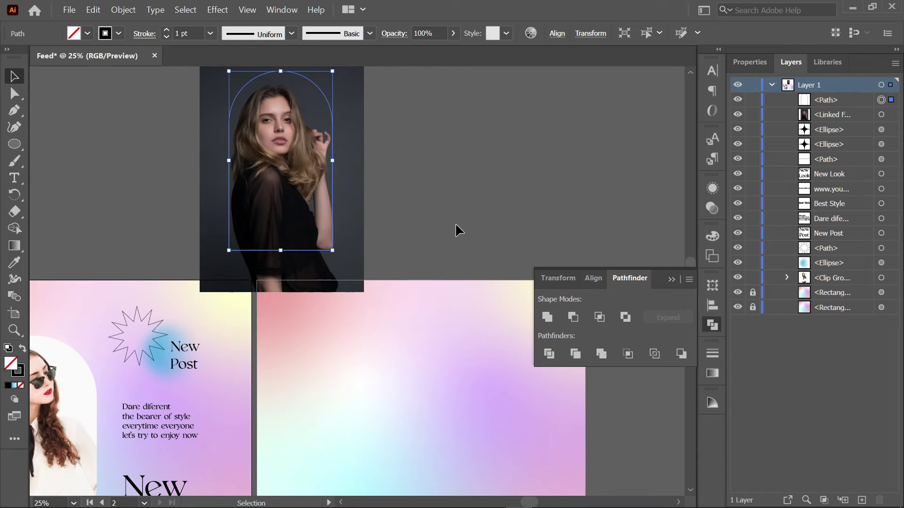
pyautogui.click(456, 226)
# Step: Clip the portrait inside the arch and move the group onto the right artboard
pyautogui.moveTo(276, 190); pyautogui.dragTo(283, 184)
pyautogui.rightClick(292, 176)
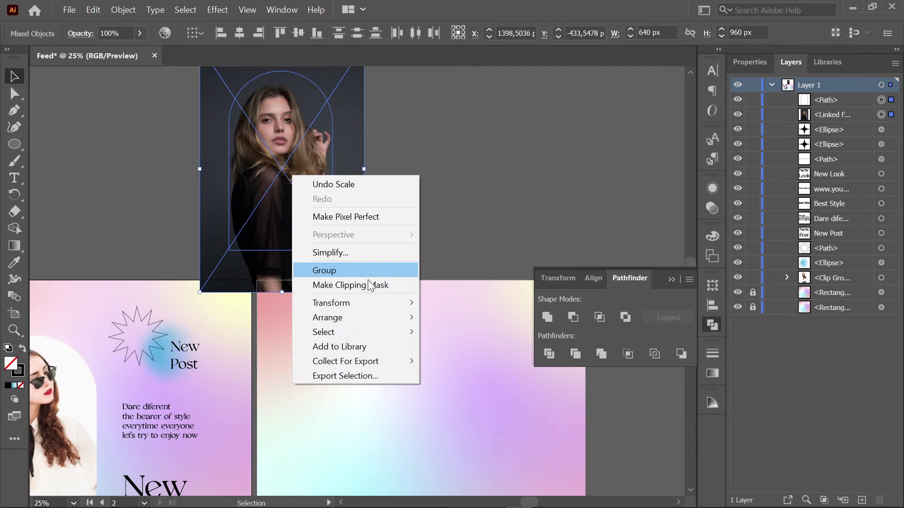
pyautogui.click(370, 285)
pyautogui.click(304, 211)
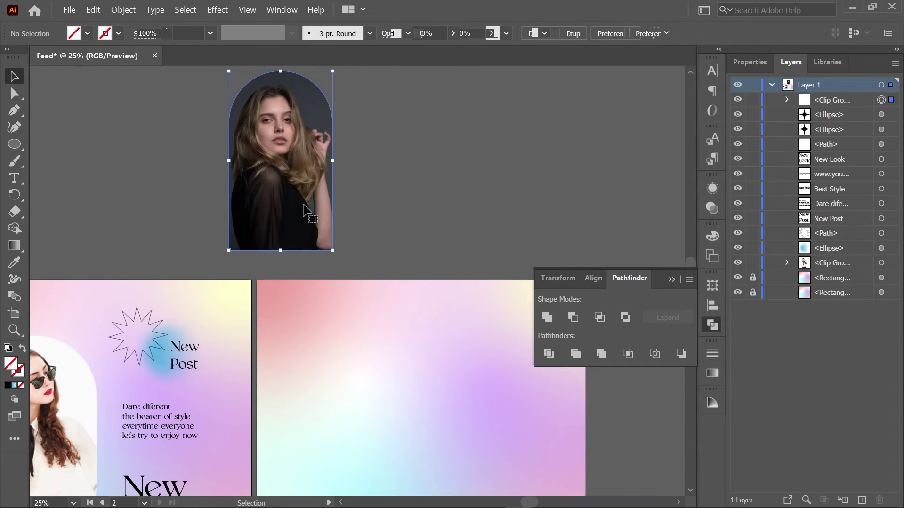
pyautogui.scroll(-1, 304, 211)
pyautogui.moveTo(295, 185)
pyautogui.mouseDown()
pyautogui.moveTo(333, 303)
pyautogui.moveTo(322, 336)
pyautogui.moveTo(324, 309)
pyautogui.moveTo(329, 315)
pyautogui.mouseUp()
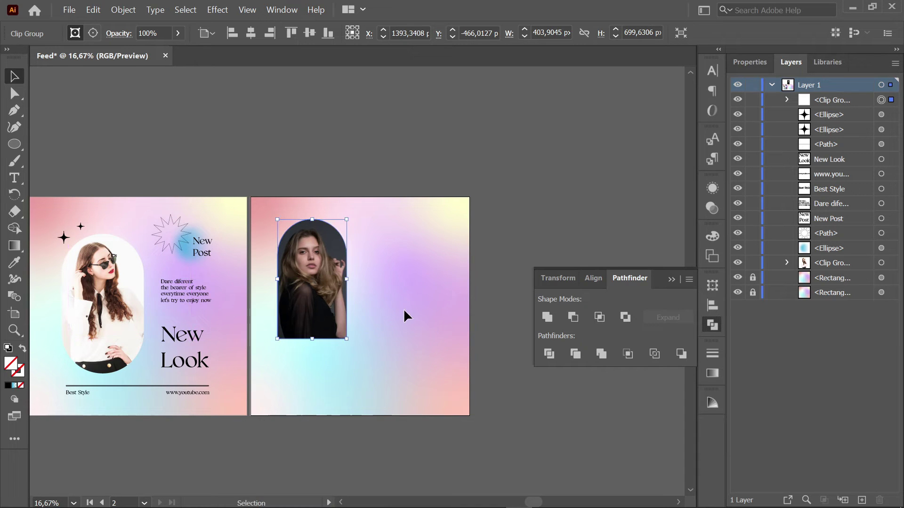
# Step: Alt-drag a copy of the 'Dare diferent' paragraph onto the second post
pyautogui.click(404, 315)
pyautogui.moveTo(404, 315); pyautogui.dragTo(324, 249)
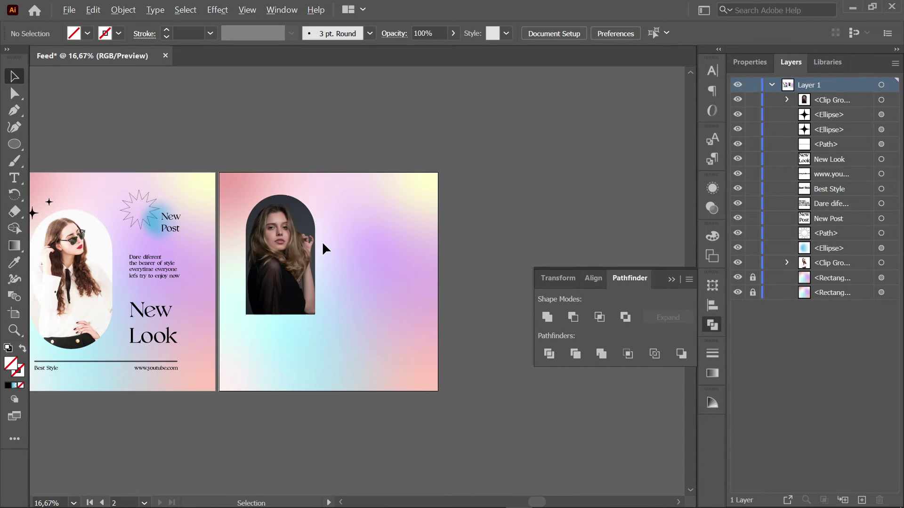
pyautogui.scroll(1, 323, 248)
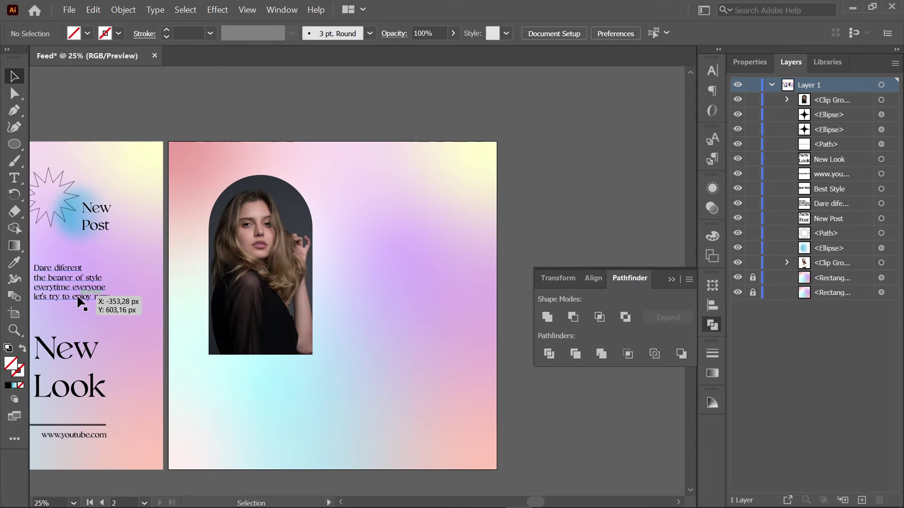
pyautogui.moveTo(79, 301); pyautogui.dragTo(400, 240)
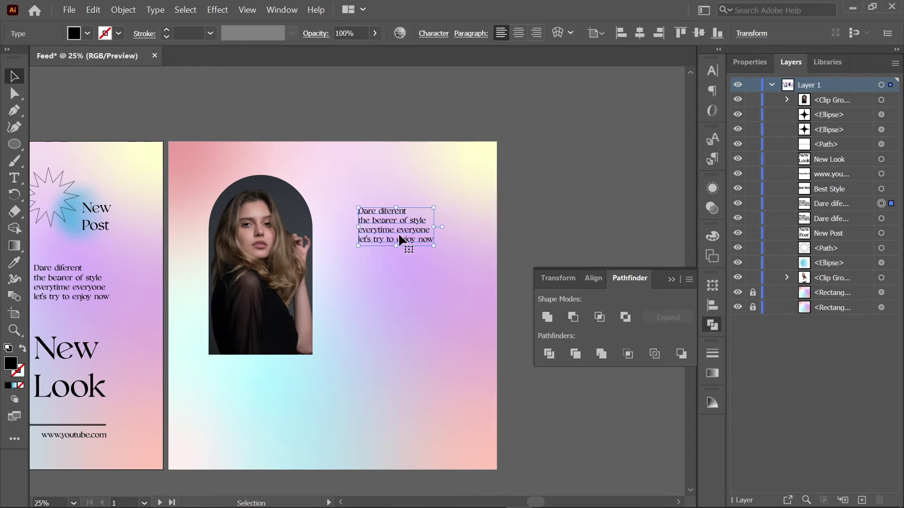
# Step: Set the copied paragraph to 32 pt and nudge it slightly left
pyautogui.click(431, 34)
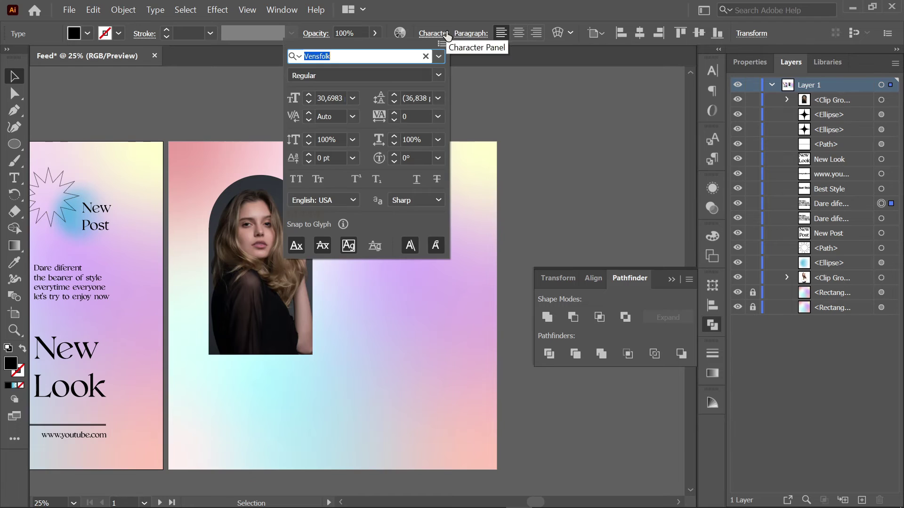
pyautogui.click(332, 99)
pyautogui.write('32')
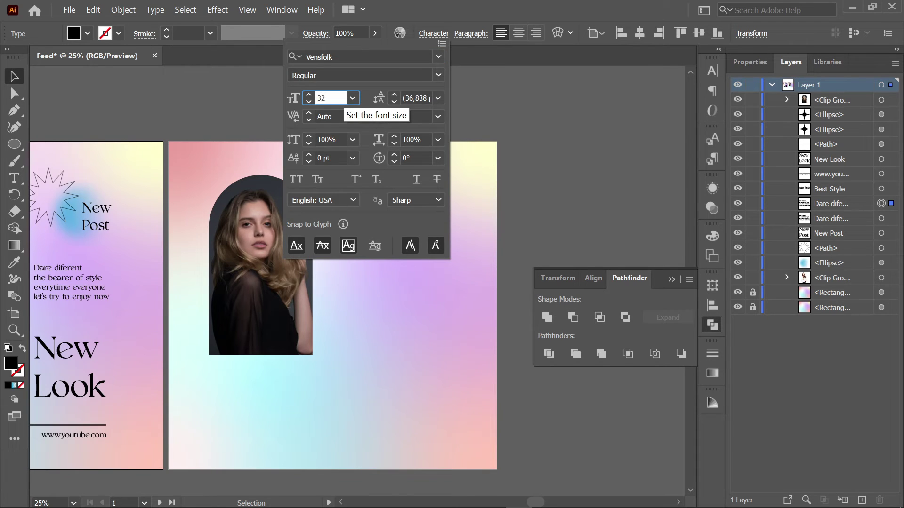
pyautogui.press('Return')
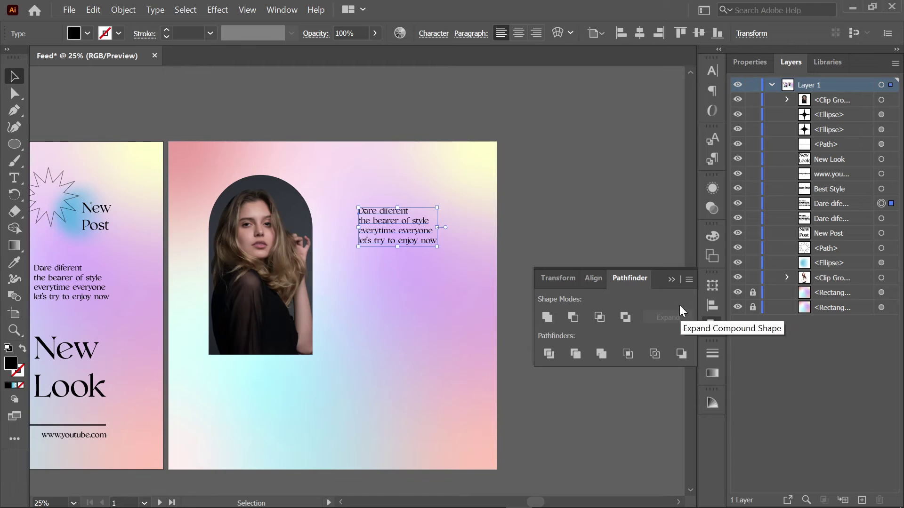
pyautogui.click(671, 280)
pyautogui.click(413, 243)
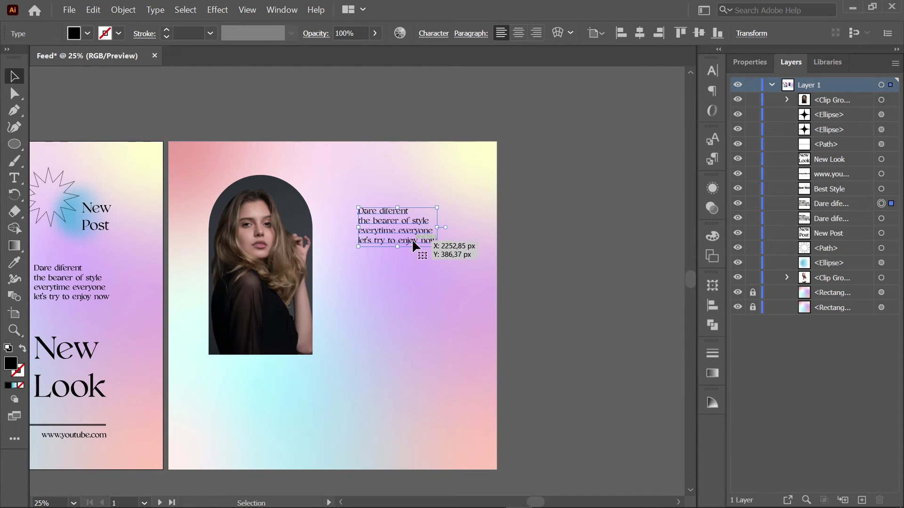
pyautogui.moveTo(413, 242); pyautogui.dragTo(408, 242)
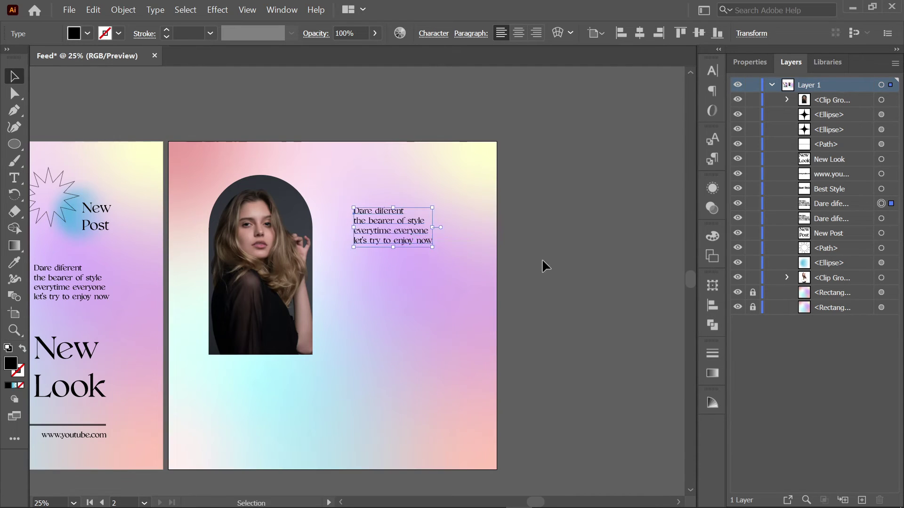
pyautogui.click(428, 280)
pyautogui.moveTo(429, 281); pyautogui.dragTo(456, 268)
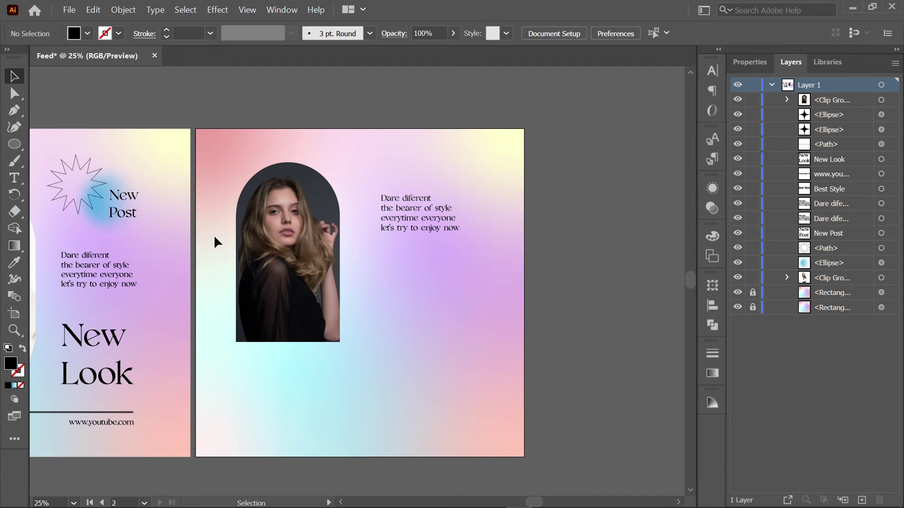
pyautogui.click(20, 149)
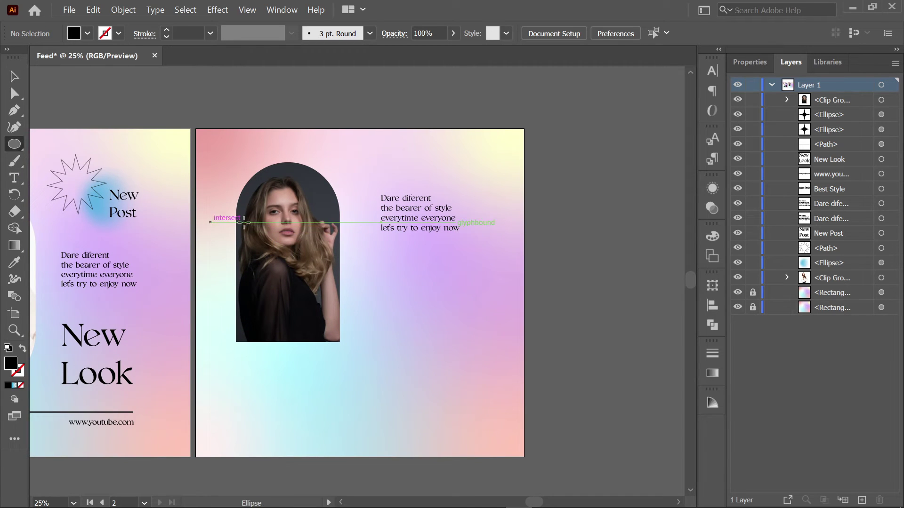
# Step: Draw a tilted outline-only ellipse across the photo and duplicate it just below
pyautogui.moveTo(211, 223); pyautogui.dragTo(368, 258)
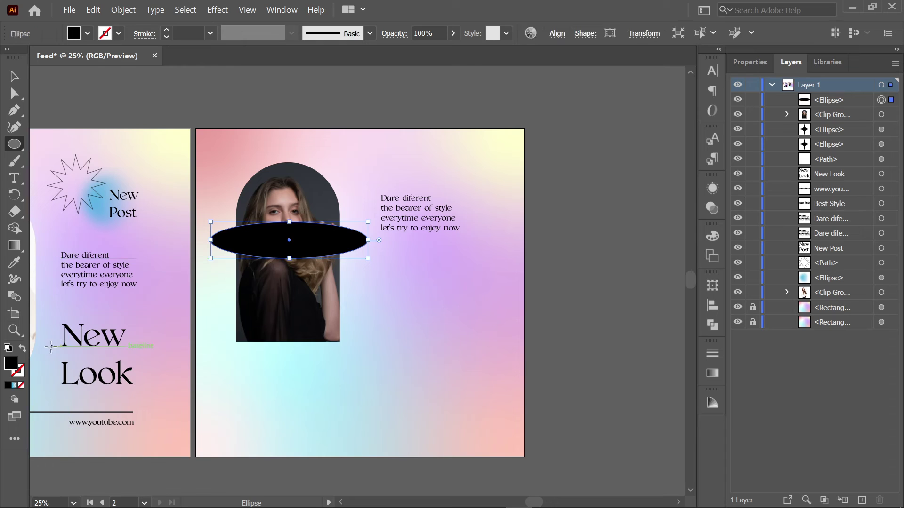
pyautogui.click(23, 348)
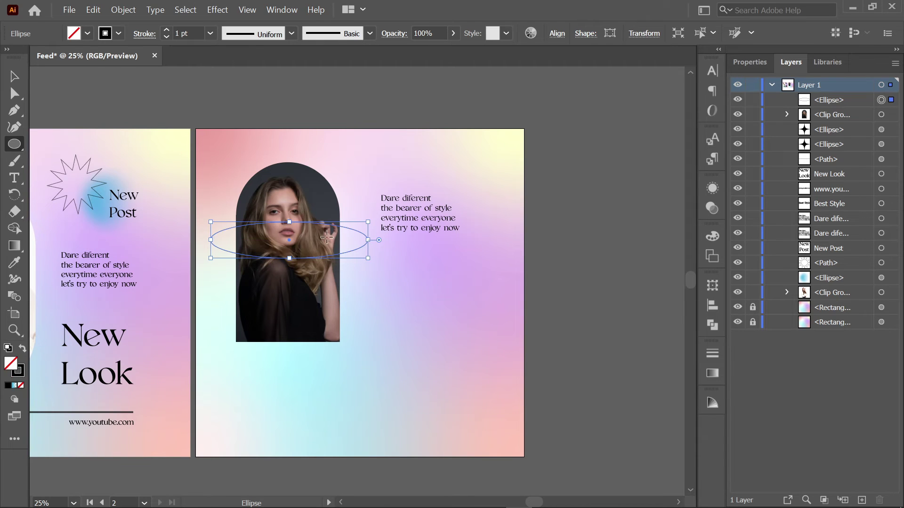
pyautogui.moveTo(376, 221)
pyautogui.mouseDown()
pyautogui.moveTo(371, 196)
pyautogui.moveTo(379, 254)
pyautogui.mouseUp()
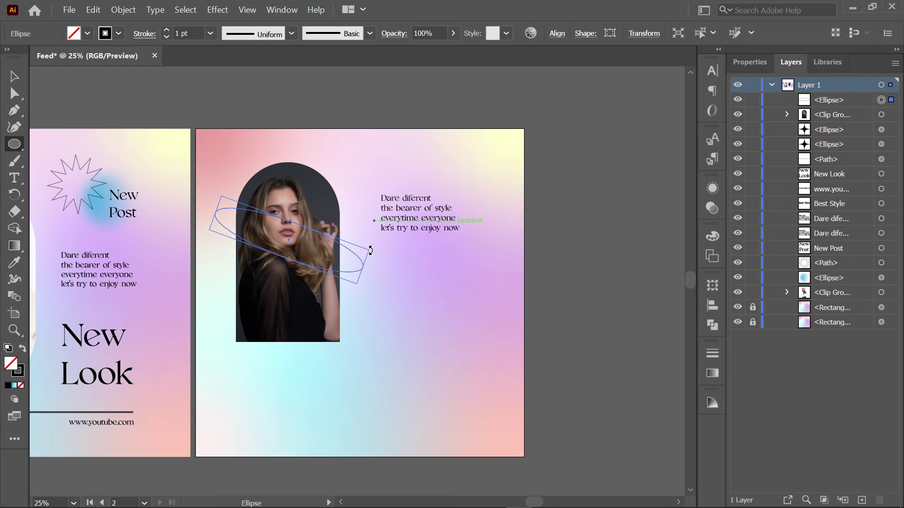
pyautogui.moveTo(359, 286); pyautogui.dragTo(366, 294)
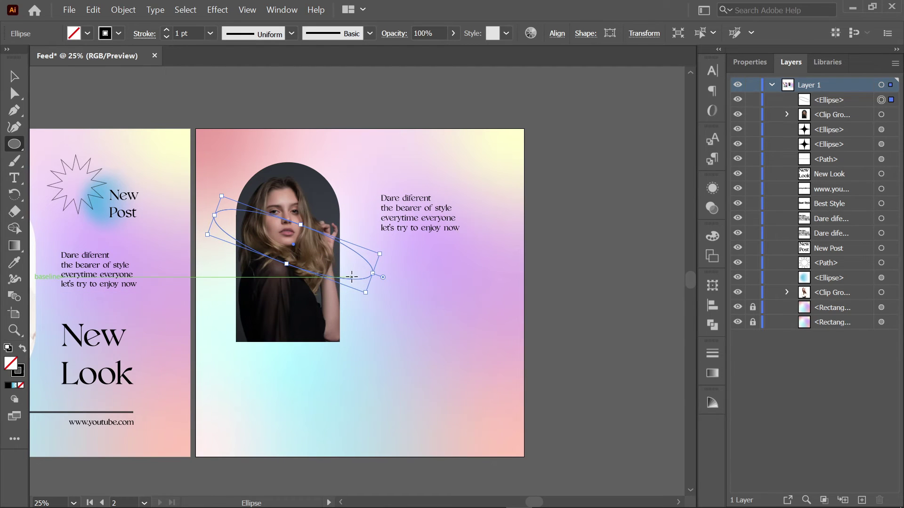
pyautogui.click(14, 77)
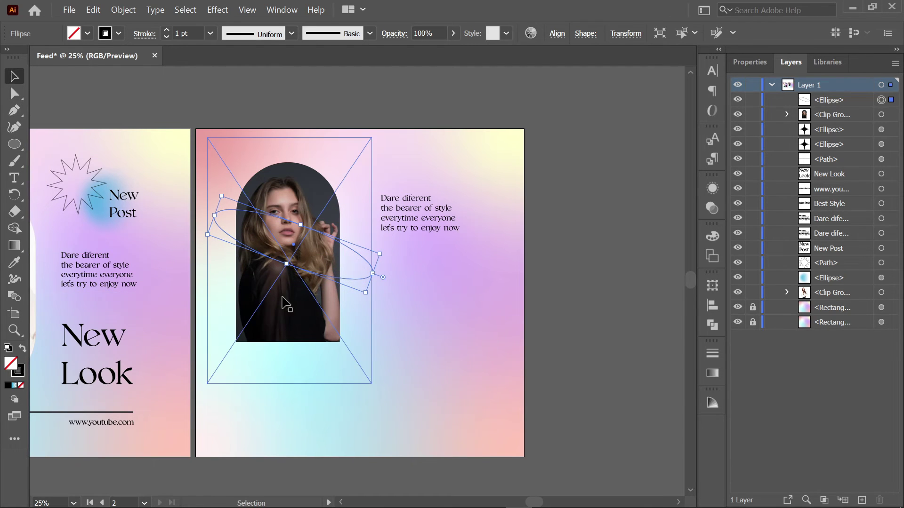
pyautogui.moveTo(361, 279); pyautogui.dragTo(355, 296)
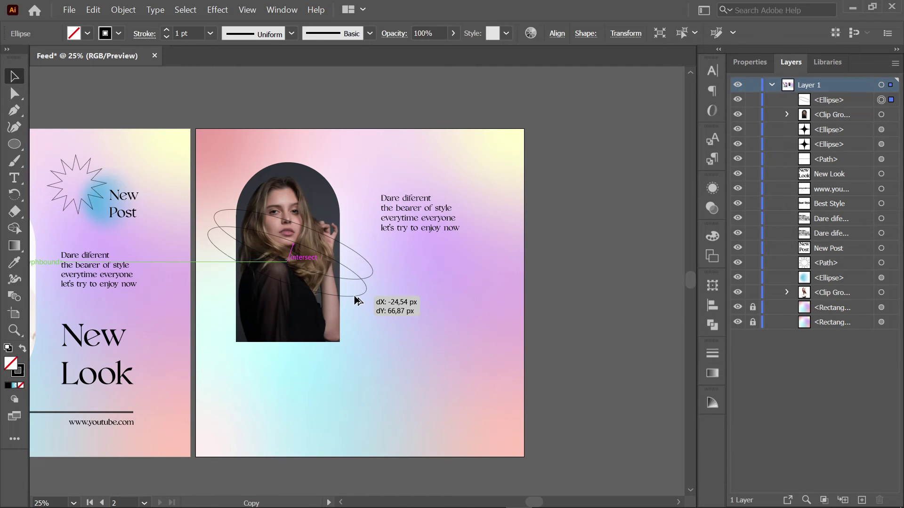
pyautogui.moveTo(358, 300); pyautogui.dragTo(357, 301)
# Step: Bring the photo in front of the ellipses, then shift photo, rings and text together
pyautogui.click(333, 146)
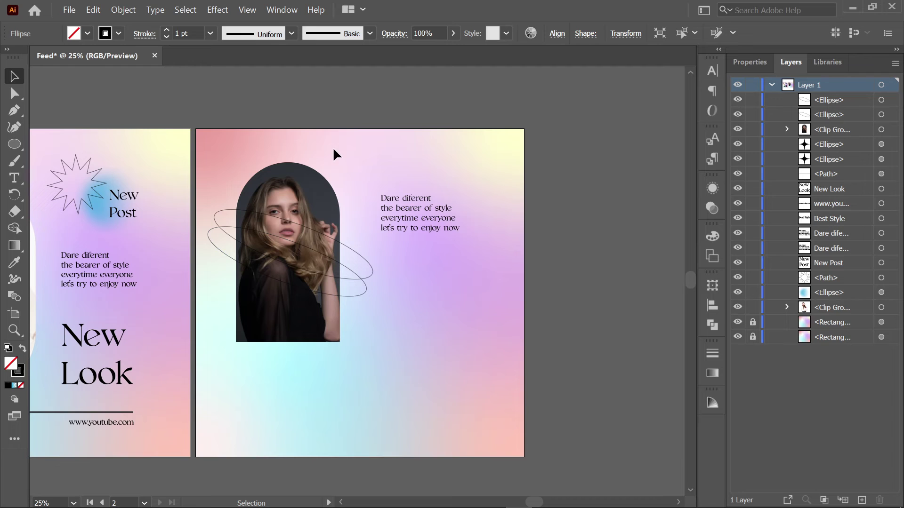
pyautogui.click(314, 192)
pyautogui.rightClick(311, 187)
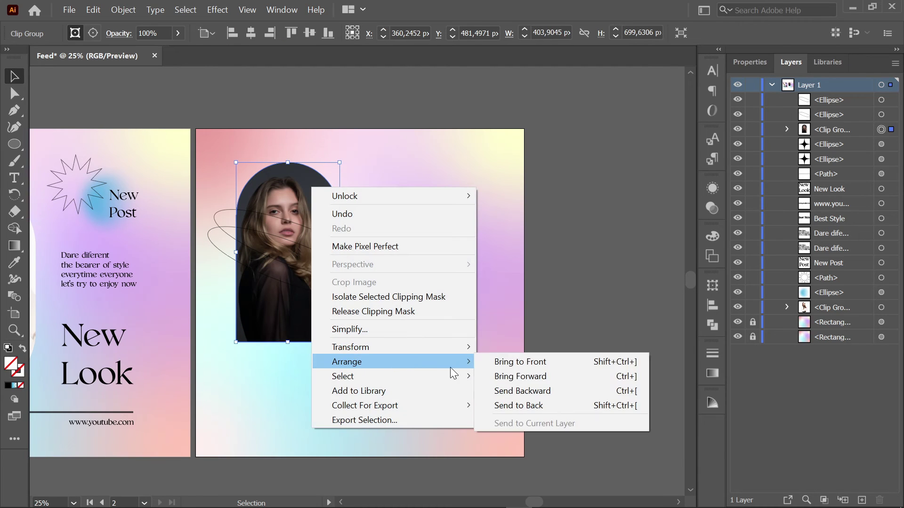
pyautogui.click(491, 366)
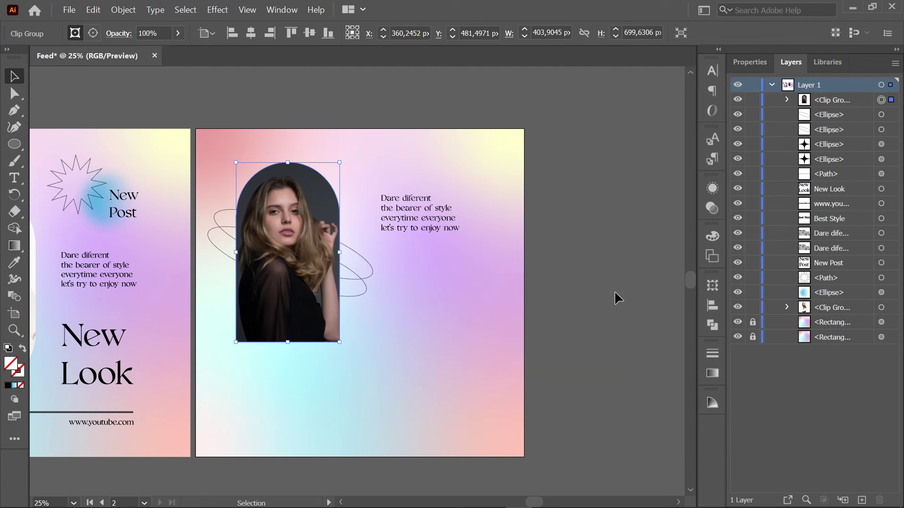
pyautogui.click(581, 297)
pyautogui.moveTo(467, 268); pyautogui.dragTo(465, 284)
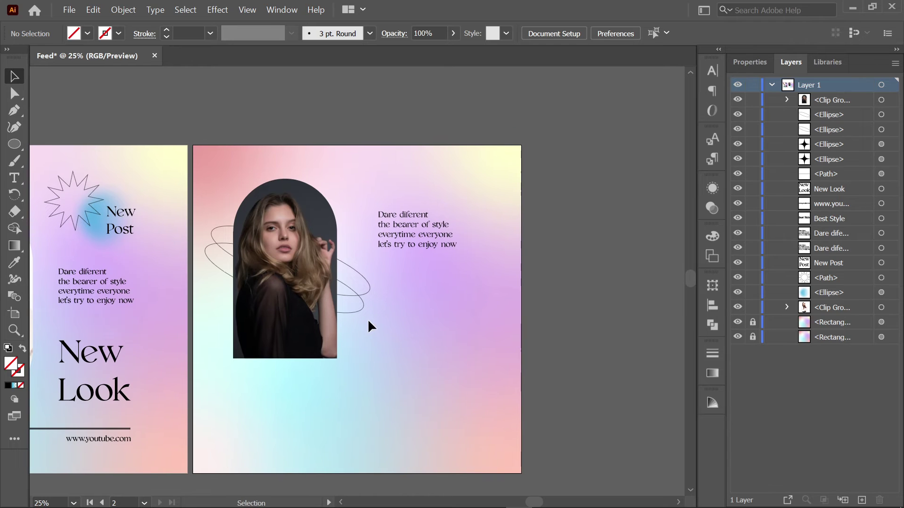
pyautogui.moveTo(202, 176); pyautogui.dragTo(467, 362)
pyautogui.moveTo(293, 288); pyautogui.dragTo(304, 294)
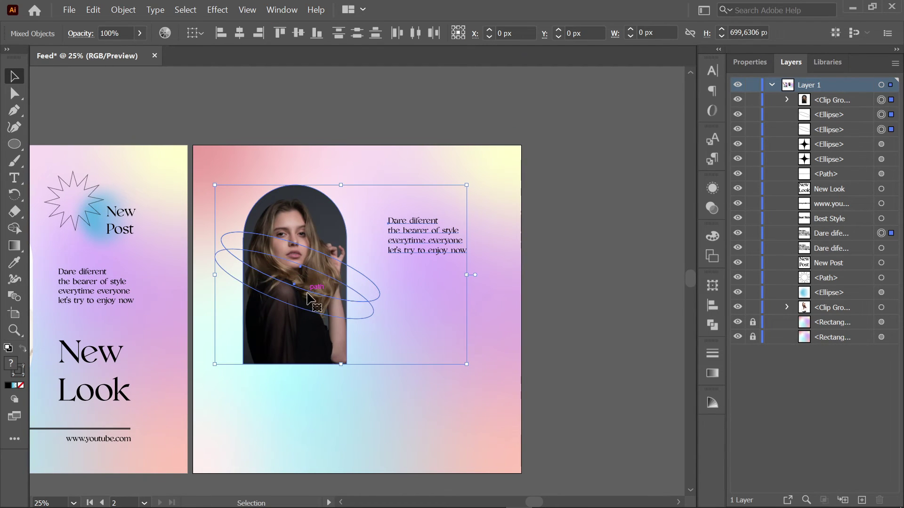
# Step: Scale up the 'Dare diferent' paragraph on the second post by its corner handle
pyautogui.click(490, 329)
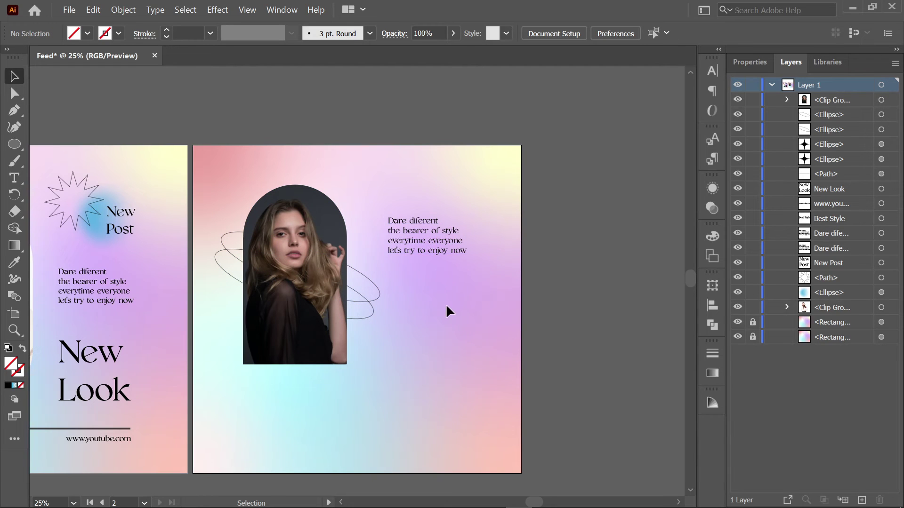
pyautogui.moveTo(452, 337); pyautogui.dragTo(439, 329)
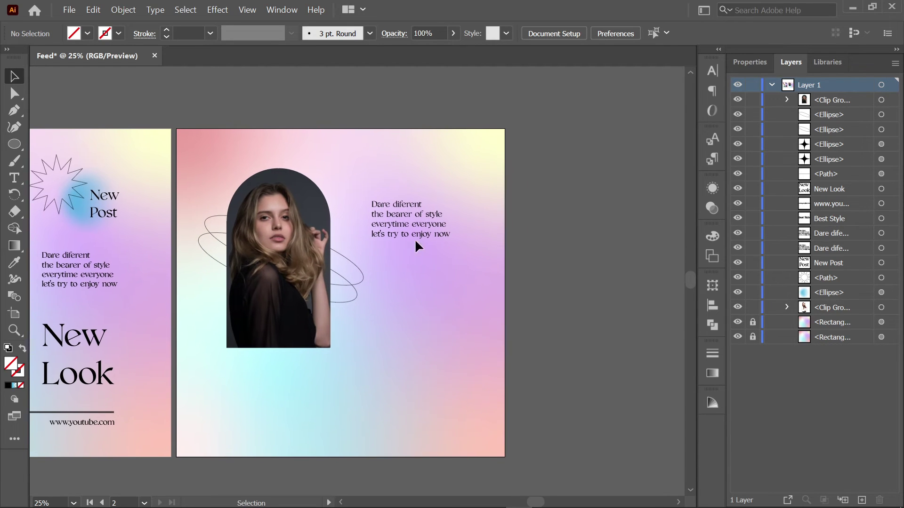
pyautogui.click(415, 238)
pyautogui.moveTo(455, 240); pyautogui.dragTo(506, 262)
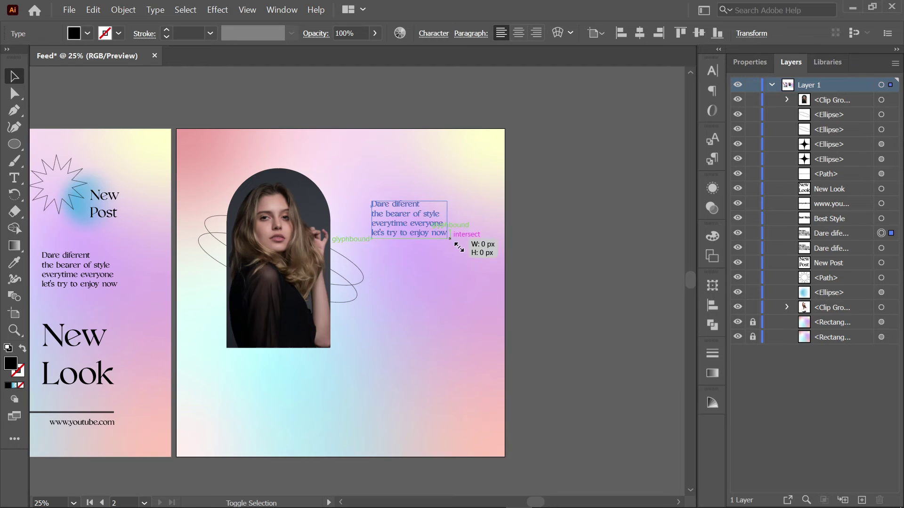
pyautogui.click(507, 265)
# Step: Shift the enlarged paragraph a little to the left
pyautogui.moveTo(525, 307); pyautogui.dragTo(507, 289)
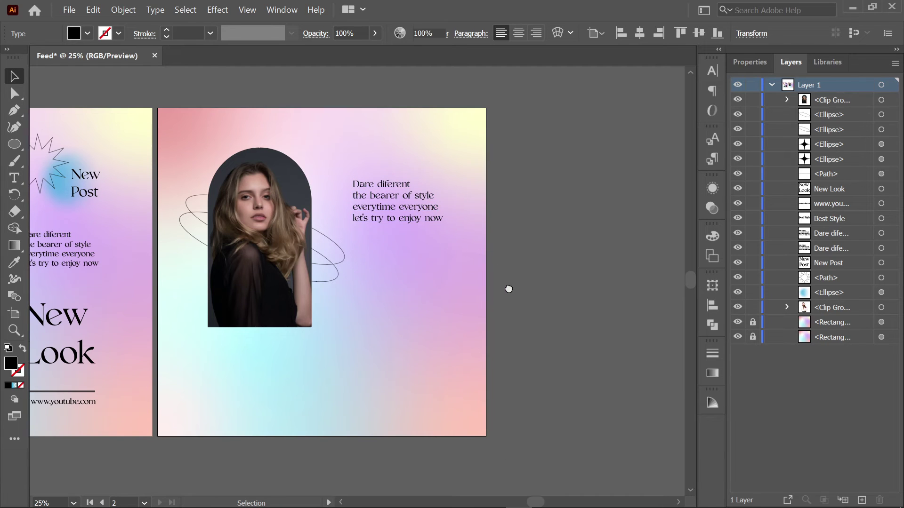
pyautogui.moveTo(510, 326); pyautogui.dragTo(417, 316)
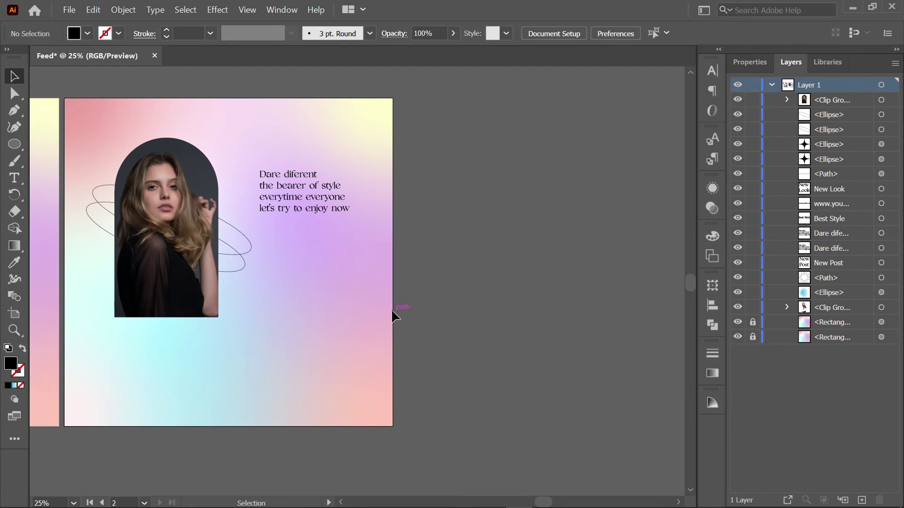
pyautogui.moveTo(314, 185); pyautogui.dragTo(309, 185)
pyautogui.moveTo(338, 315); pyautogui.dragTo(350, 285)
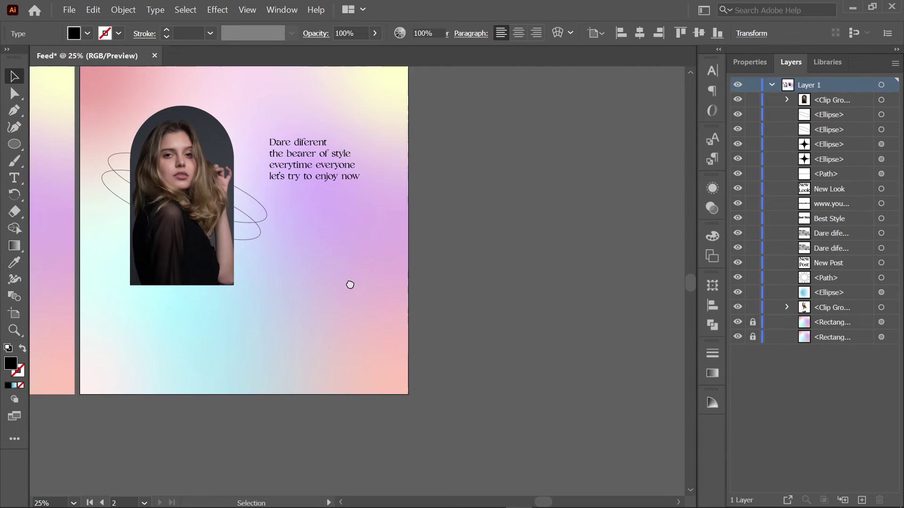
pyautogui.click(329, 179)
# Step: Duplicate the paragraph below the photo and retype it as 'New Collection' on two lines
pyautogui.moveTo(327, 178); pyautogui.dragTo(189, 344)
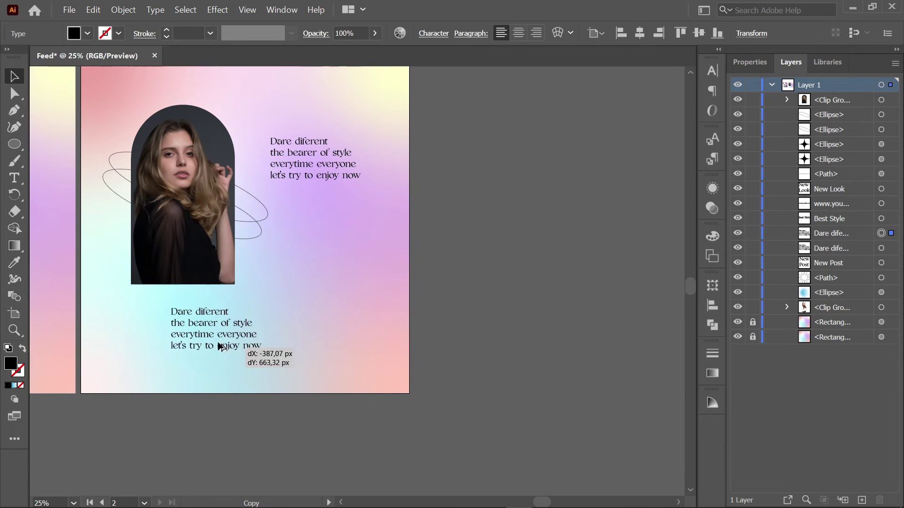
pyautogui.doubleClick(188, 341)
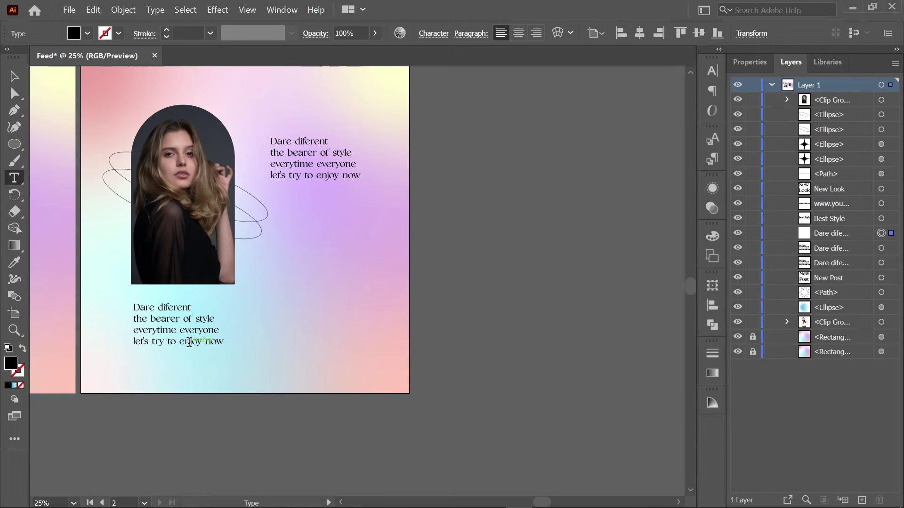
pyautogui.hotkey('ctrl', 'a')
pyautogui.write('New')
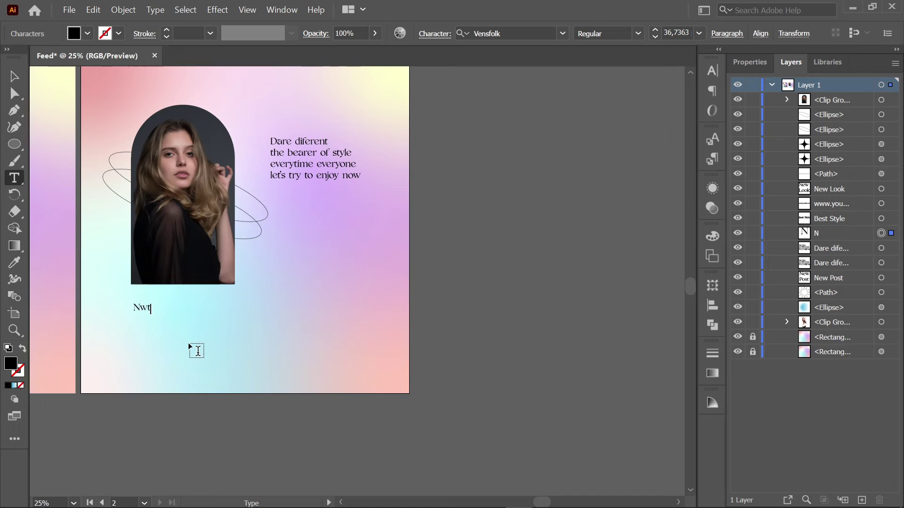
pyautogui.press('BackSpace')
pyautogui.press('BackSpace')
pyautogui.write('ew')
pyautogui.press('Return')
pyautogui.write('Collecti')
# Step: Set the New Collection heading to 114 pt and move it lower under the photo
pyautogui.hotkey('ctrl', 'a')
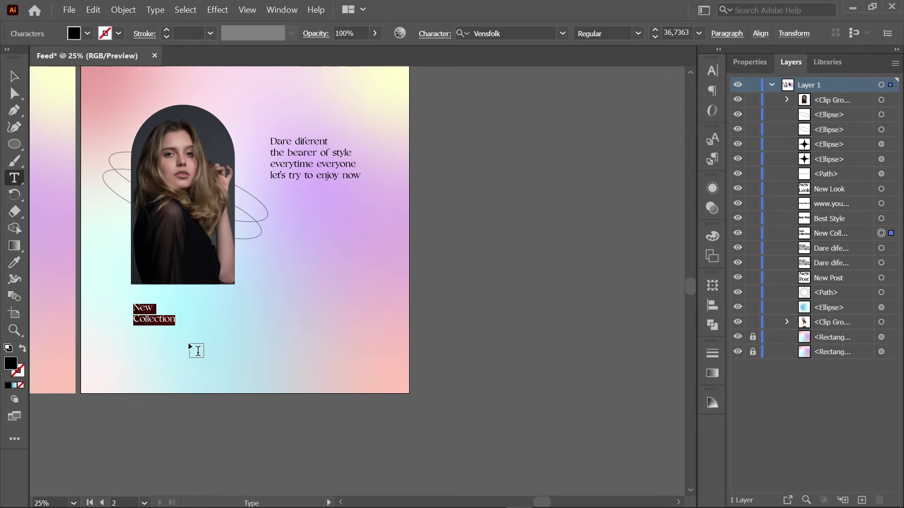
pyautogui.click(679, 33)
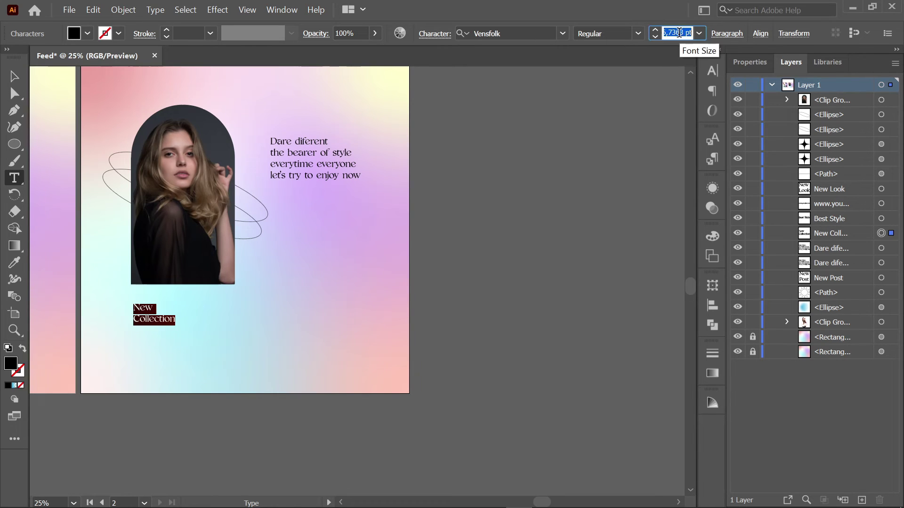
pyautogui.write('114')
pyautogui.press('Return')
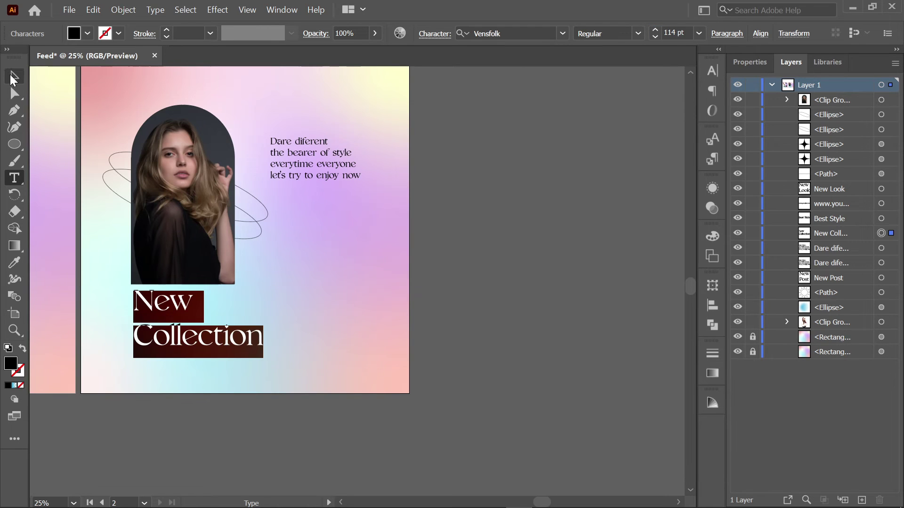
pyautogui.click(13, 77)
pyautogui.moveTo(226, 339); pyautogui.dragTo(224, 352)
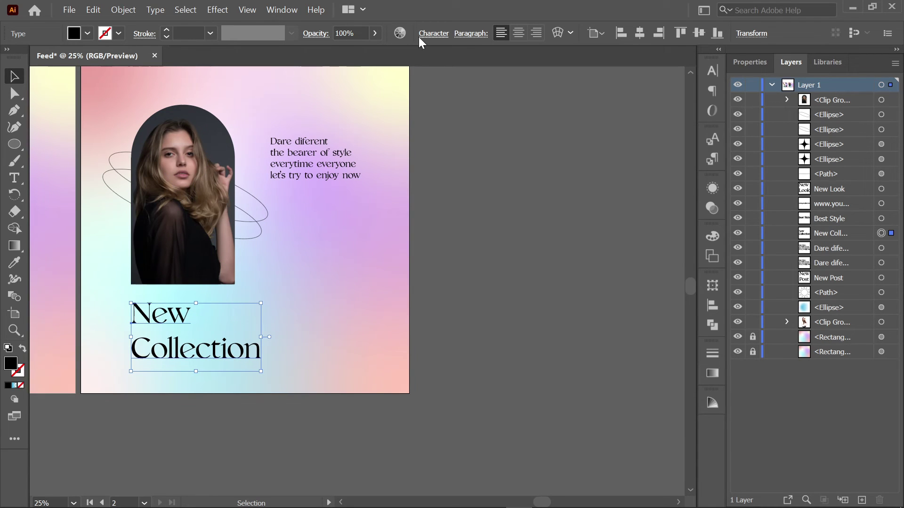
# Step: Set the New Collection heading's leading to 100 pt in the Character panel
pyautogui.click(434, 34)
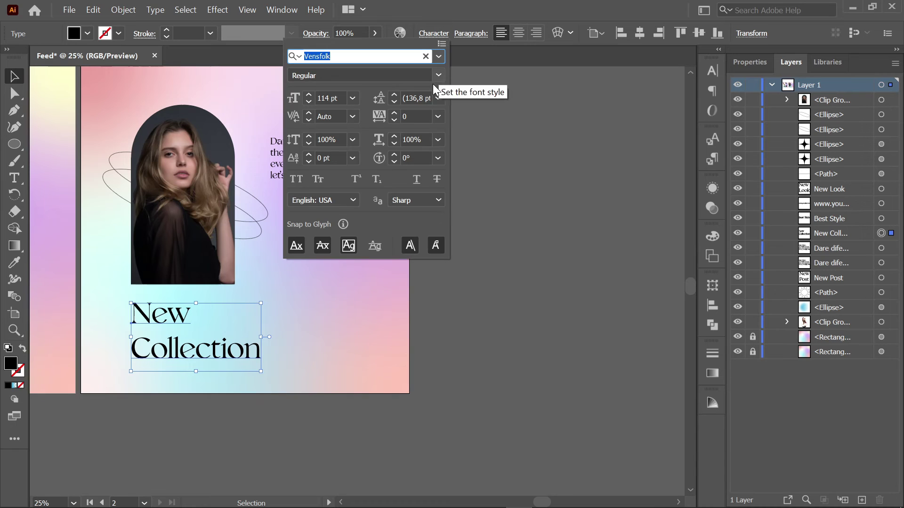
pyautogui.click(419, 97)
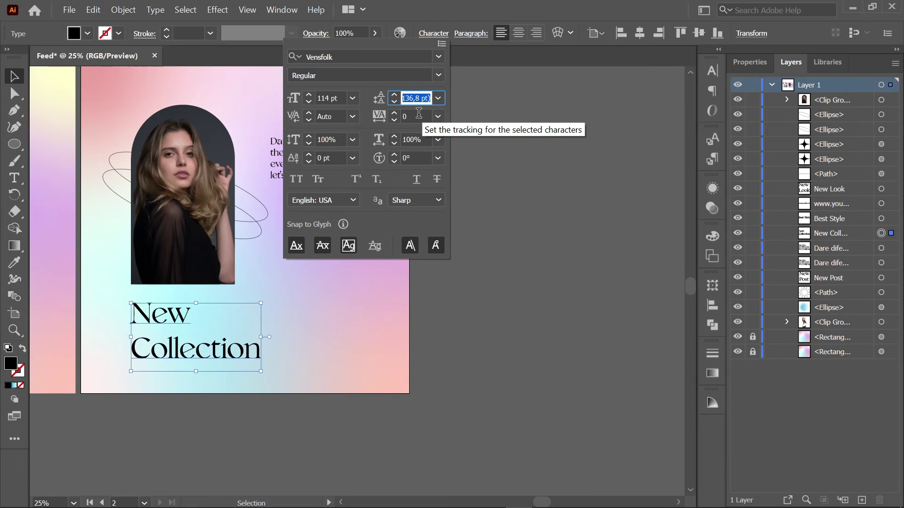
pyautogui.write('100')
pyautogui.press('Return')
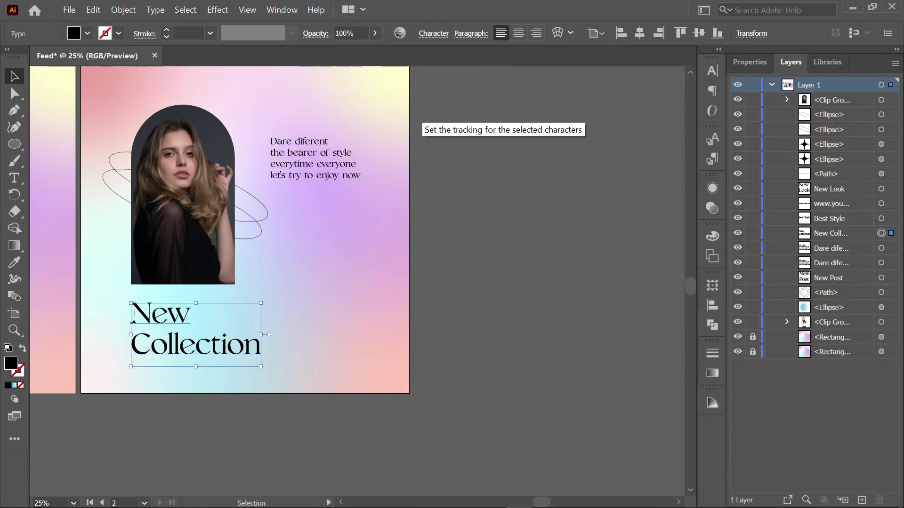
pyautogui.click(460, 281)
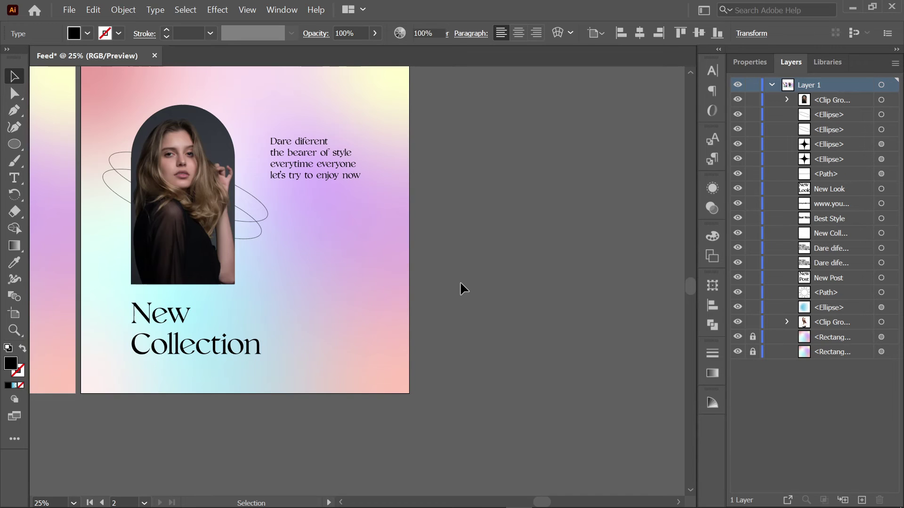
pyautogui.moveTo(459, 281); pyautogui.dragTo(433, 304)
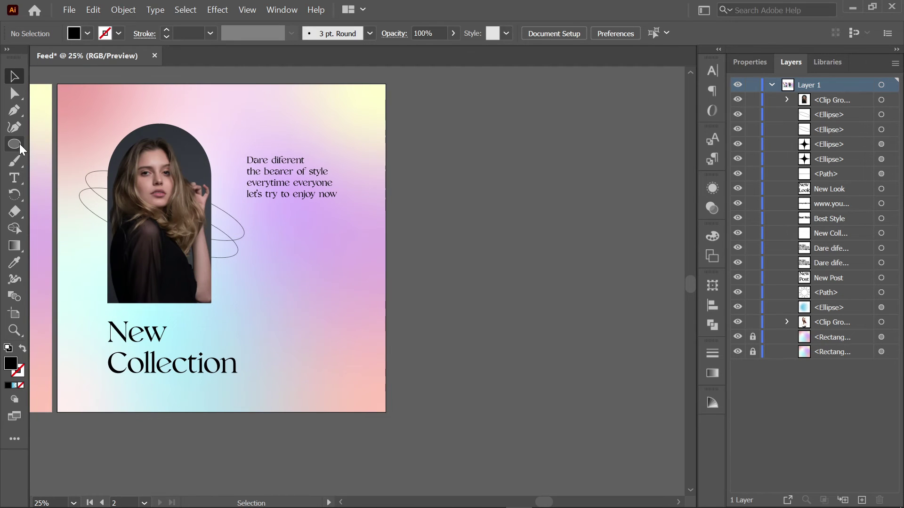
pyautogui.moveTo(19, 143); pyautogui.dragTo(55, 146)
pyautogui.moveTo(398, 250); pyautogui.dragTo(354, 277)
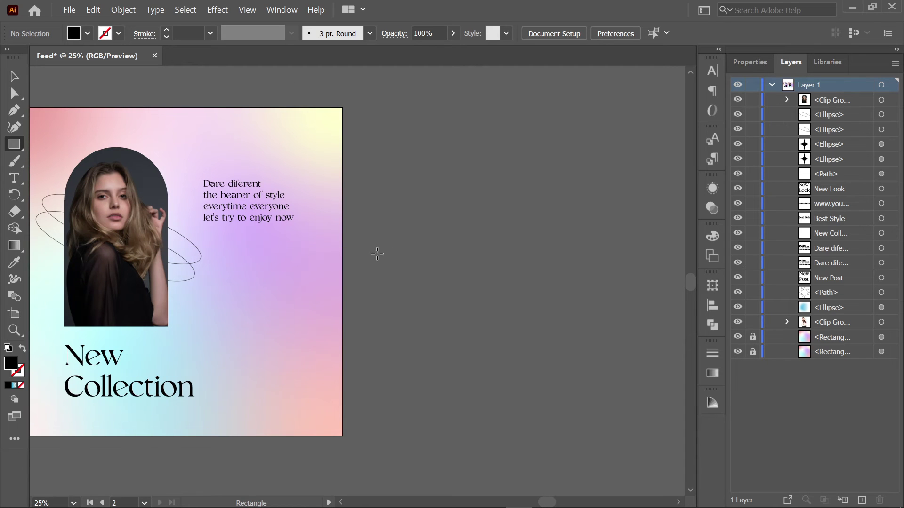
# Step: Draw a rectangle beside the artboard and turn it into a thin black outline
pyautogui.scroll(1, 379, 264)
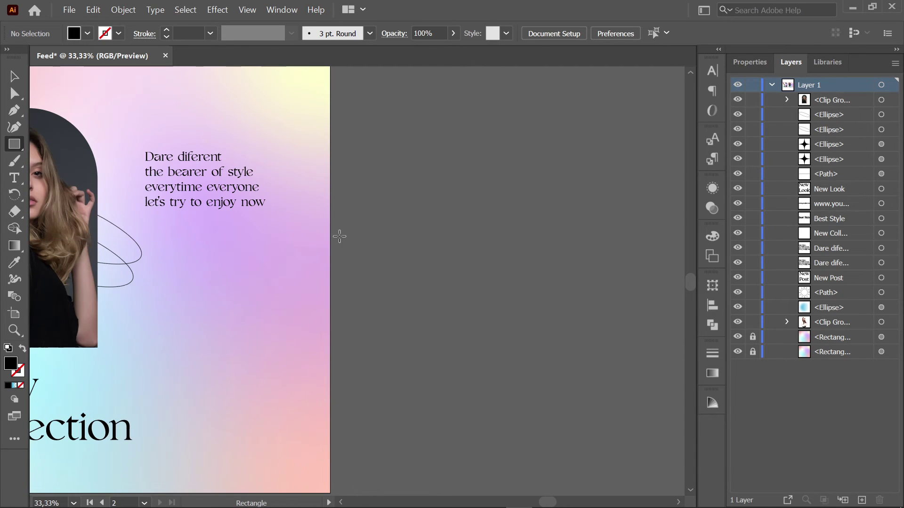
pyautogui.moveTo(342, 232); pyautogui.dragTo(434, 340)
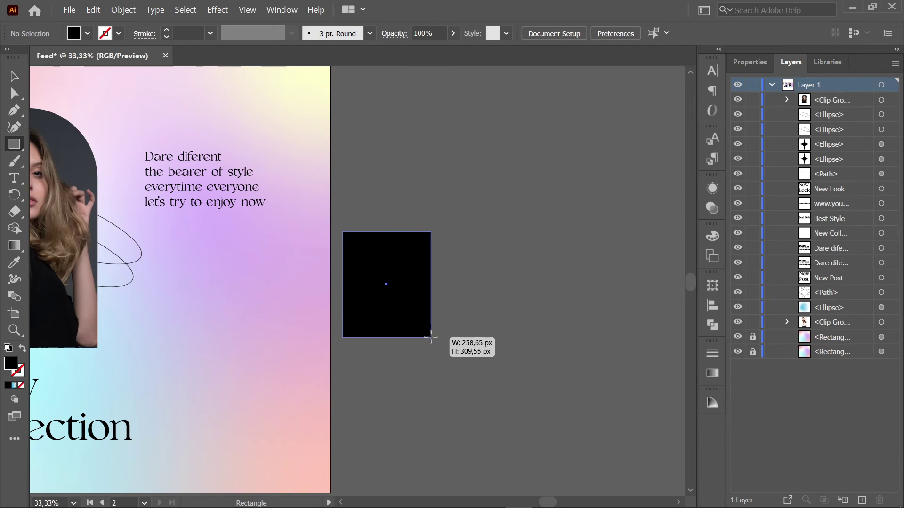
pyautogui.moveTo(433, 340); pyautogui.dragTo(434, 298)
pyautogui.press('v')
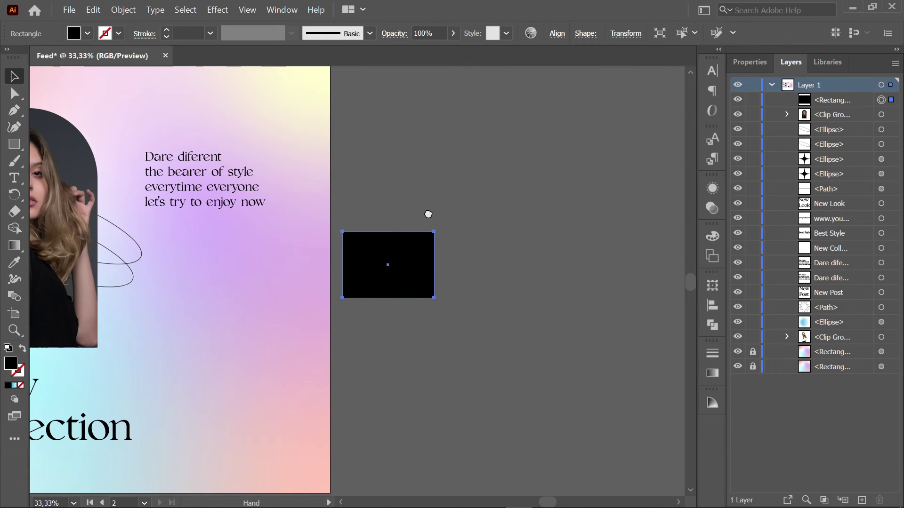
pyautogui.moveTo(428, 214); pyautogui.dragTo(405, 230)
pyautogui.moveTo(394, 276); pyautogui.dragTo(434, 302)
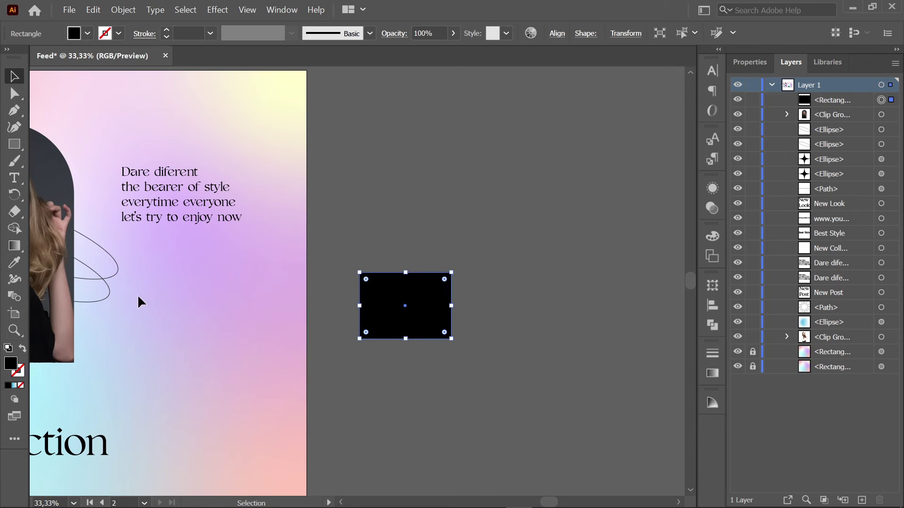
pyautogui.click(22, 348)
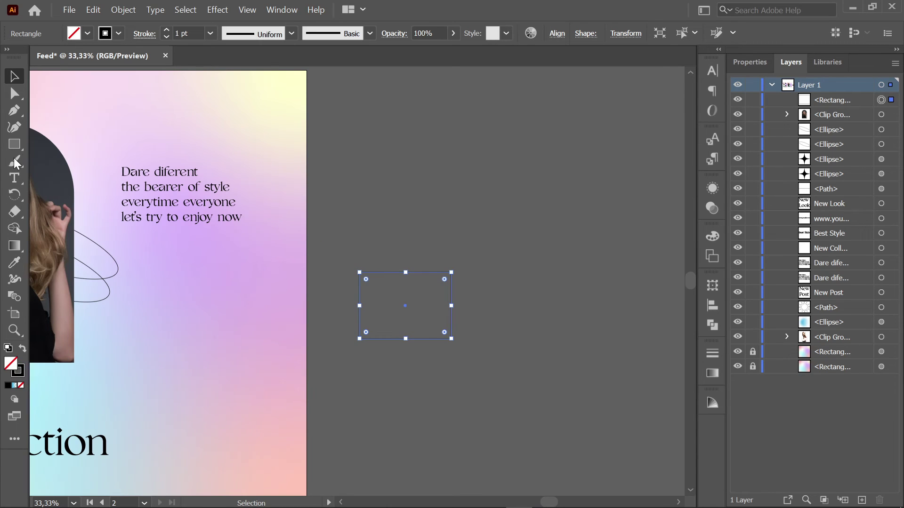
# Step: Center a circle on the rectangle's top edge and Alt-drag a copy to its bottom edge
pyautogui.moveTo(14, 144); pyautogui.dragTo(71, 160)
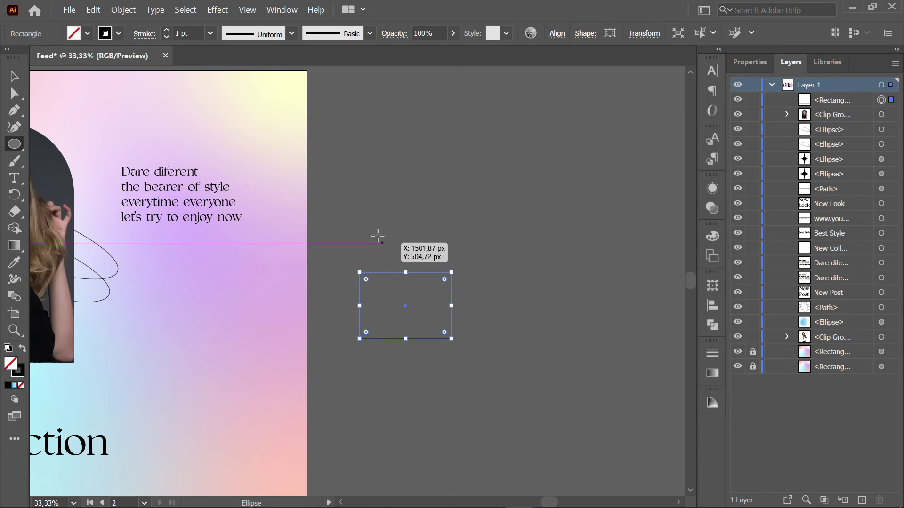
pyautogui.moveTo(371, 224); pyautogui.dragTo(467, 321)
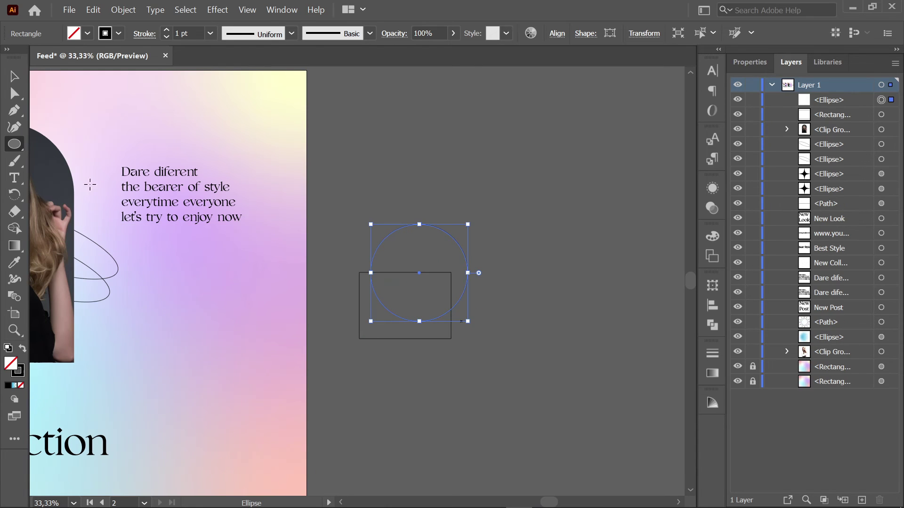
pyautogui.press('v')
pyautogui.scroll(1, 434, 256)
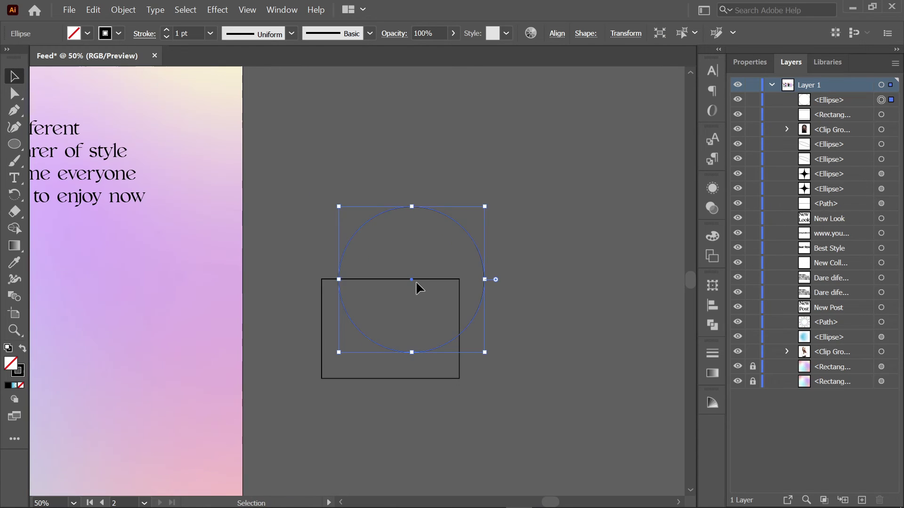
pyautogui.moveTo(416, 281); pyautogui.dragTo(389, 267)
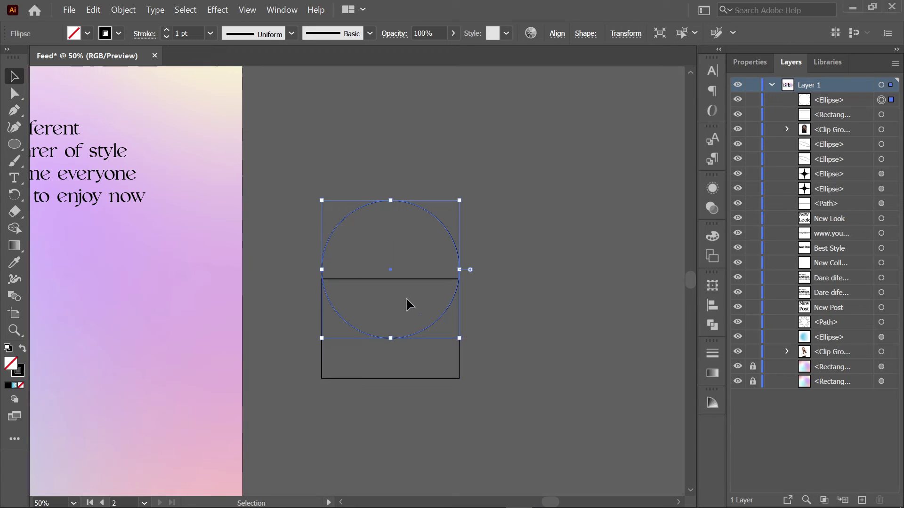
pyautogui.press('Down')
pyautogui.press('Down')
pyautogui.press('Down')
pyautogui.press('Down')
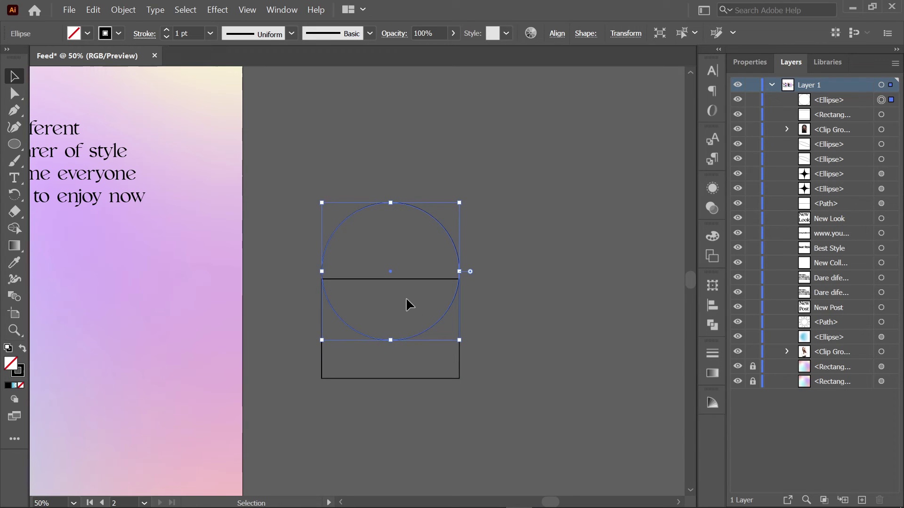
pyautogui.press('Down')
pyautogui.press('Down')
pyautogui.press('Down')
pyautogui.press('Down')
pyautogui.press('Down')
pyautogui.press('Down')
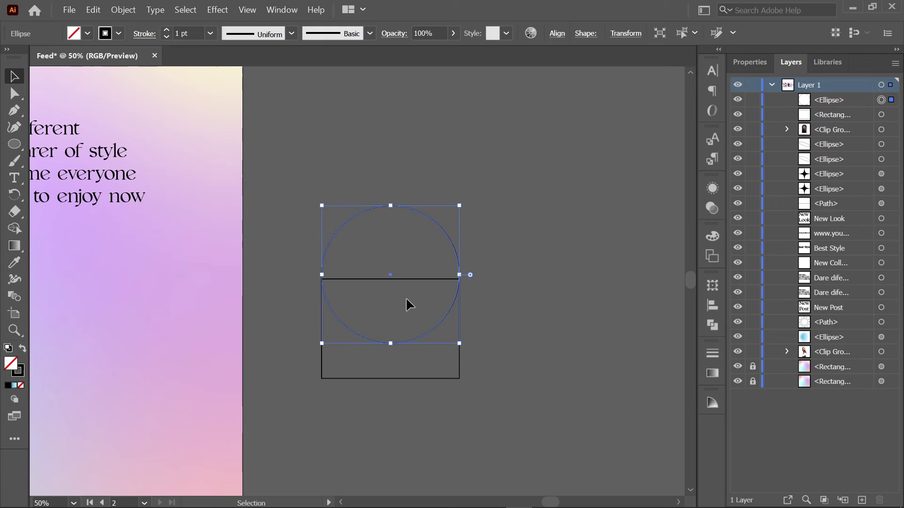
pyautogui.press('Down')
pyautogui.press('Down')
pyautogui.press('Down')
pyautogui.press('Down')
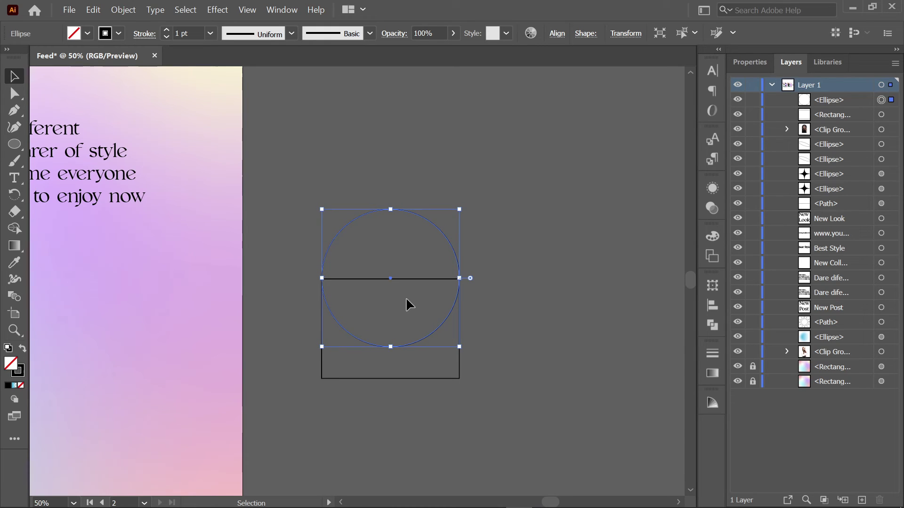
pyautogui.moveTo(390, 280); pyautogui.dragTo(390, 378)
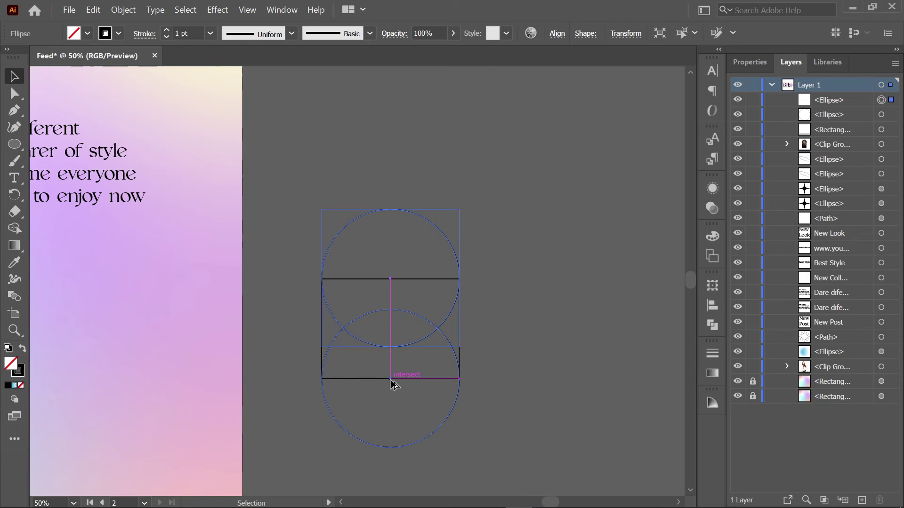
# Step: Unite the rectangle and both circles into one capsule path with Pathfinder
pyautogui.scroll(-1, 471, 405)
pyautogui.click(528, 442)
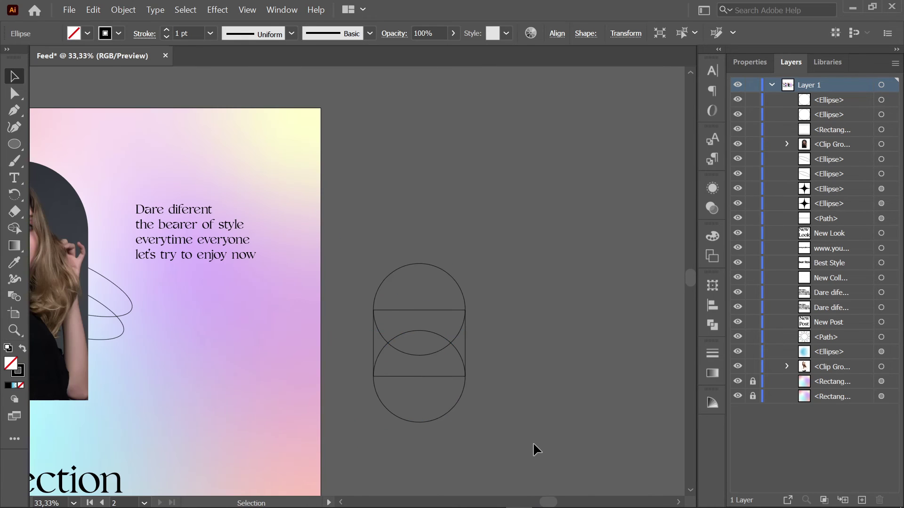
pyautogui.moveTo(533, 442)
pyautogui.mouseDown()
pyautogui.moveTo(517, 380)
pyautogui.moveTo(354, 209)
pyautogui.mouseUp()
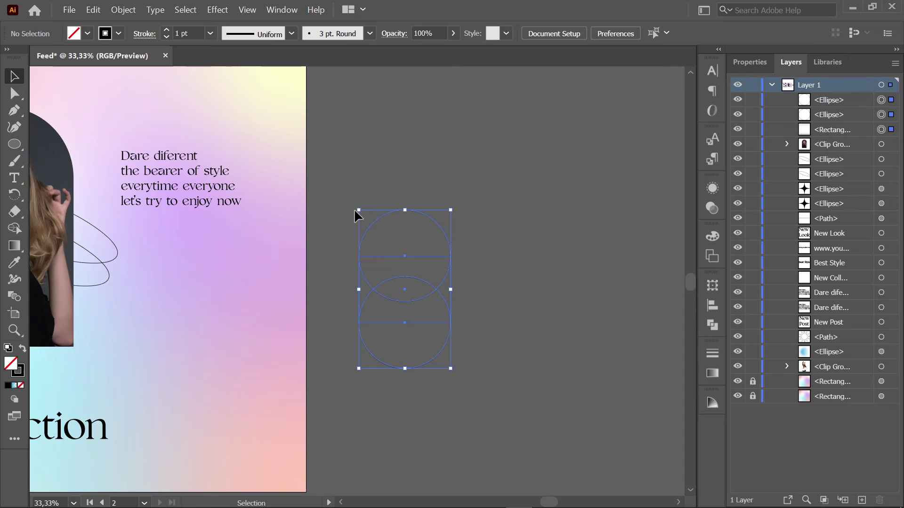
pyautogui.click(278, 12)
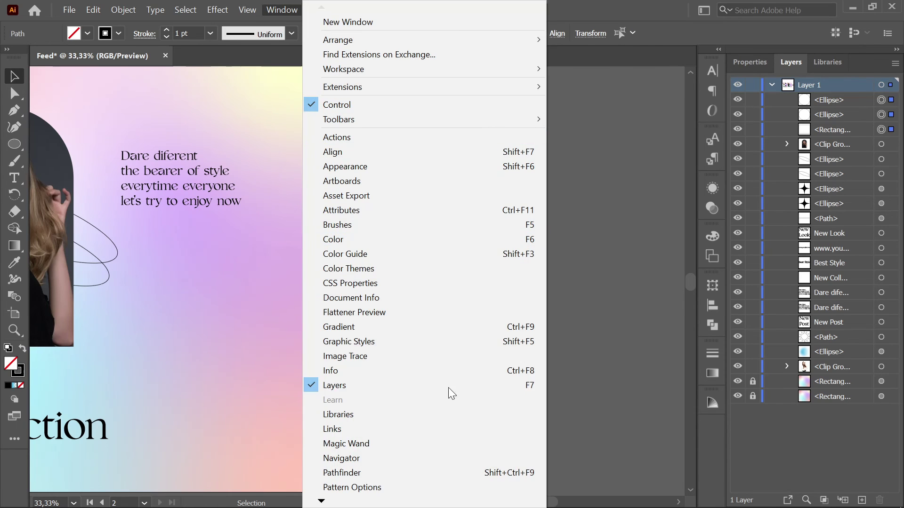
pyautogui.click(470, 468)
pyautogui.click(547, 317)
pyautogui.click(521, 326)
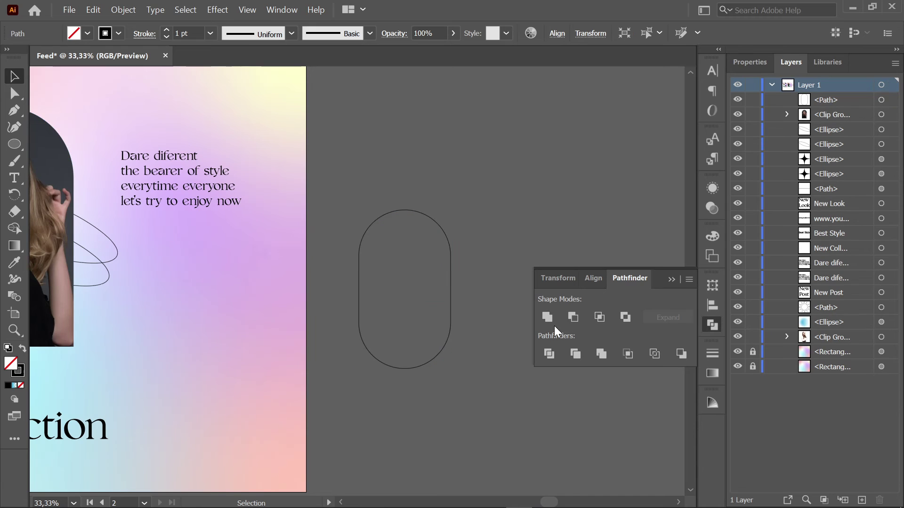
pyautogui.click(671, 280)
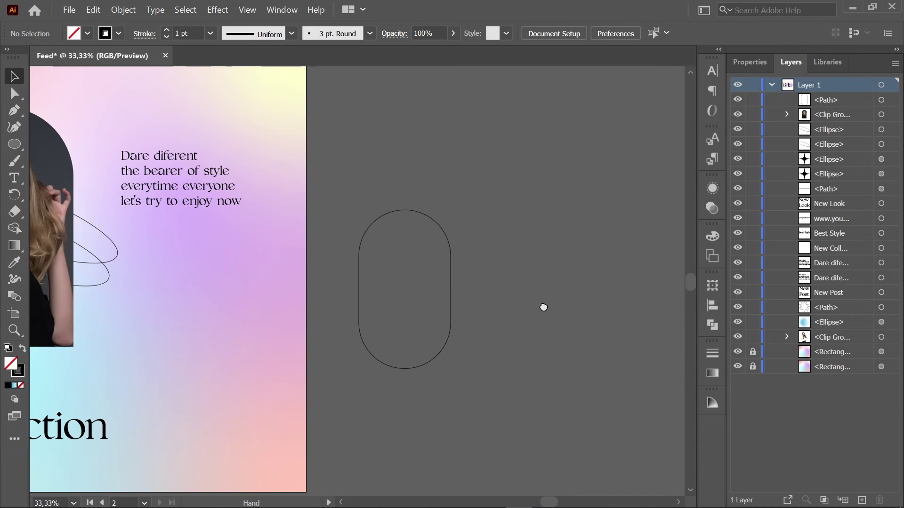
pyautogui.moveTo(543, 306); pyautogui.dragTo(505, 307)
pyautogui.click(437, 499)
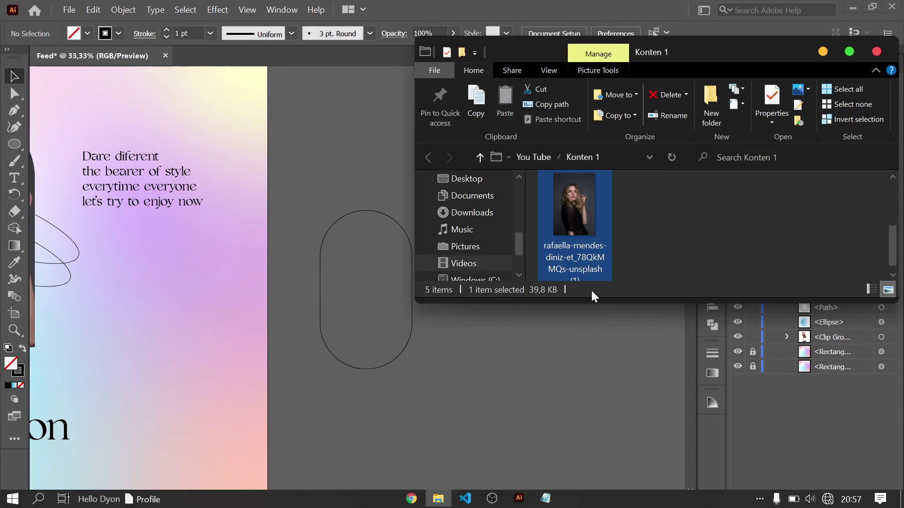
# Step: Drag the black-dress model photo from the Konten 1 folder into Illustrator beside the capsule
pyautogui.click(668, 230)
pyautogui.click(847, 231)
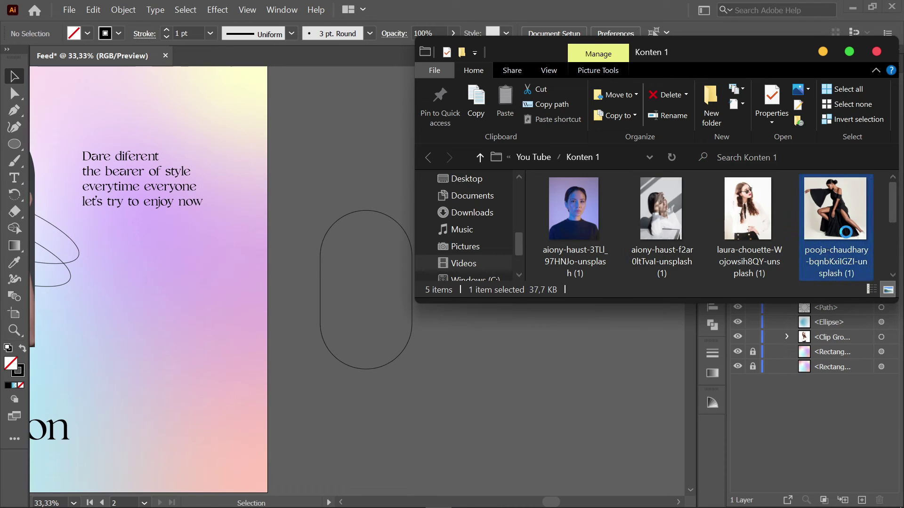
pyautogui.moveTo(835, 227); pyautogui.dragTo(536, 346)
pyautogui.rightClick(411, 242)
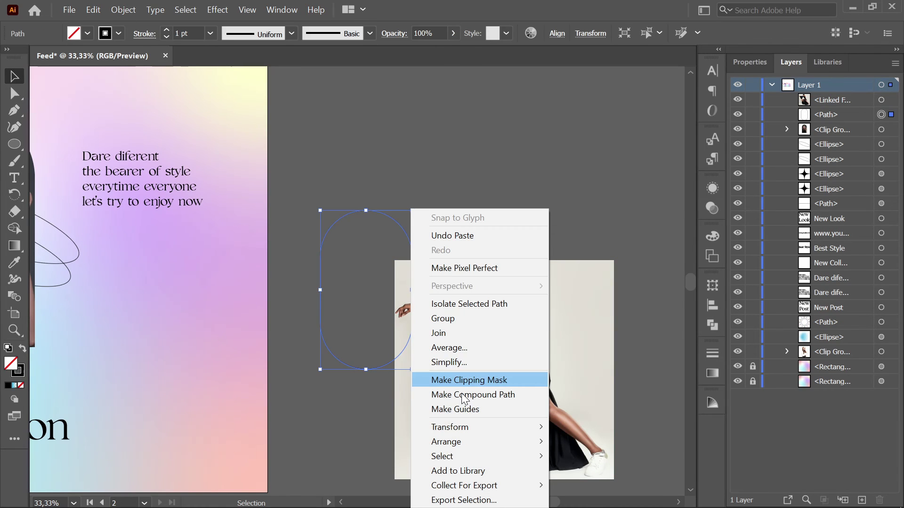
# Step: Bring the capsule in front of the photo and fit it over the model
pyautogui.moveTo(446, 442)
pyautogui.click(611, 388)
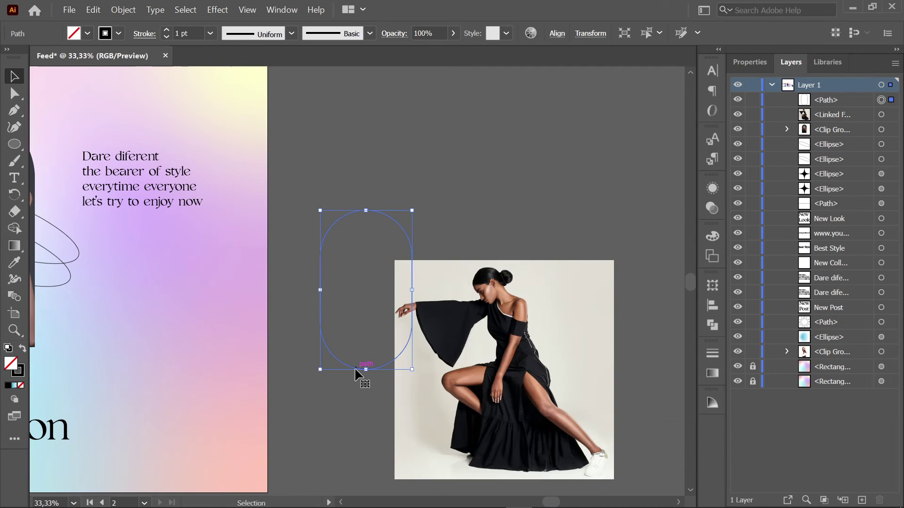
pyautogui.moveTo(356, 375)
pyautogui.mouseDown()
pyautogui.moveTo(509, 431)
pyautogui.moveTo(487, 424)
pyautogui.mouseUp()
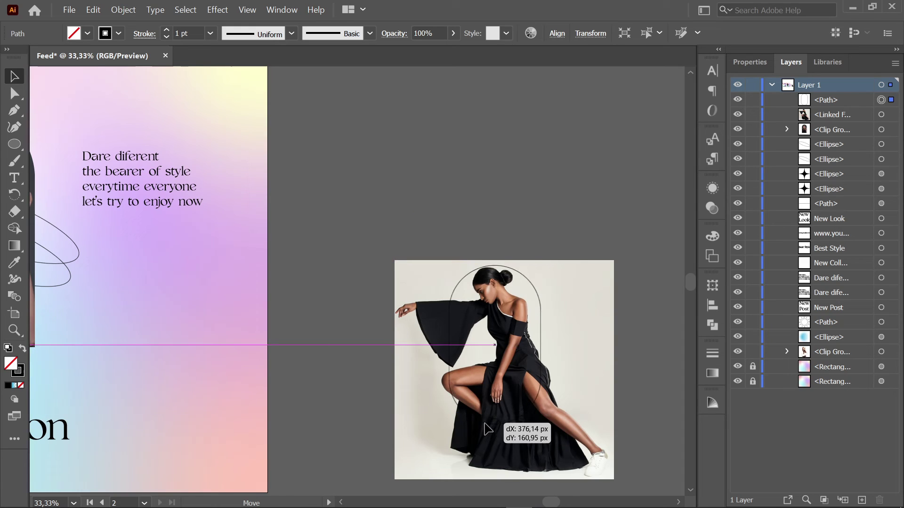
pyautogui.moveTo(484, 418); pyautogui.dragTo(481, 426)
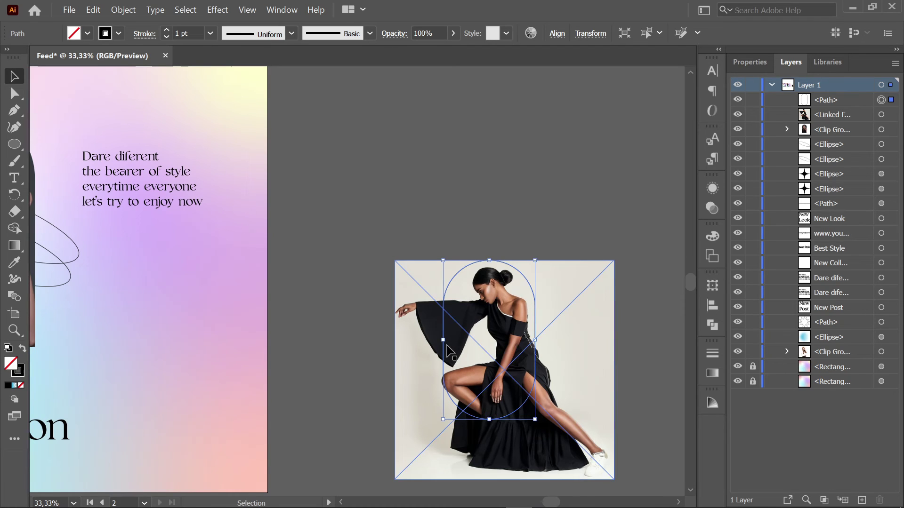
pyautogui.moveTo(443, 339); pyautogui.dragTo(438, 342)
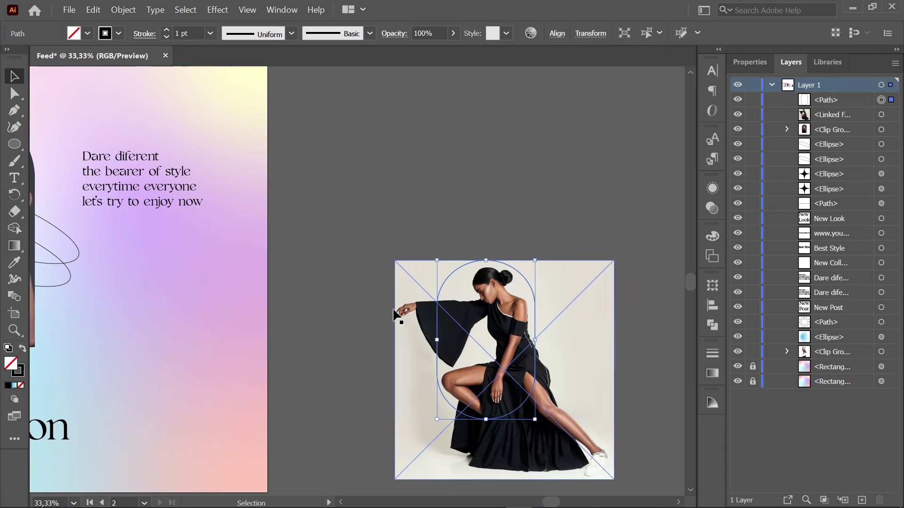
# Step: Clip the photo to the capsule with Make Clipping Mask and place it on the New Collection post
pyautogui.click(395, 219)
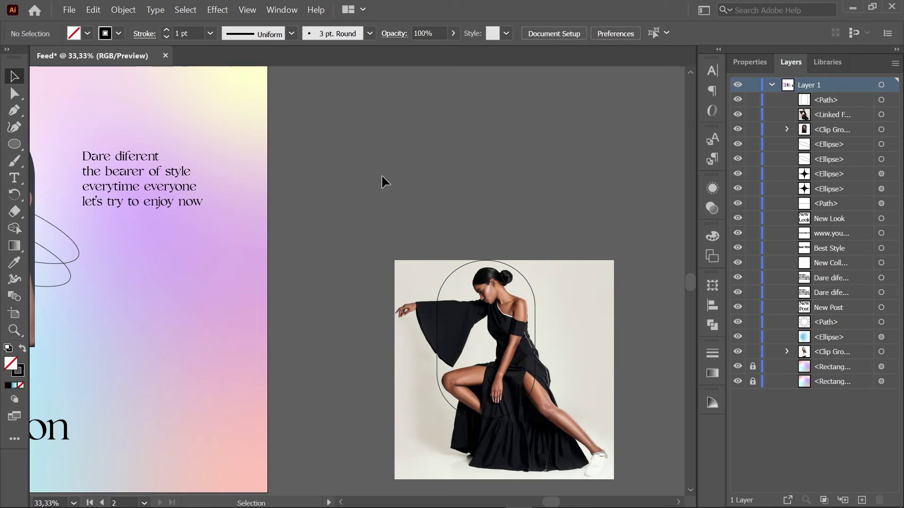
pyautogui.moveTo(386, 195); pyautogui.dragTo(557, 429)
pyautogui.rightClick(510, 349)
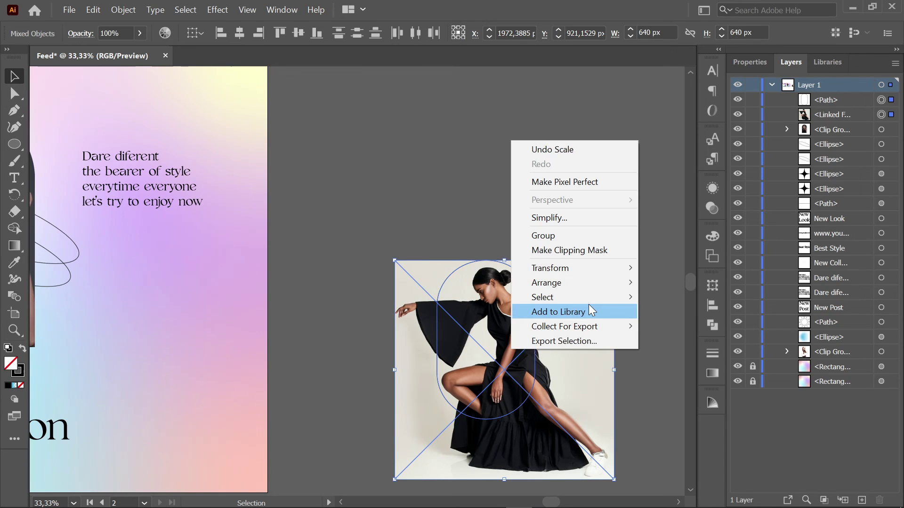
pyautogui.click(586, 250)
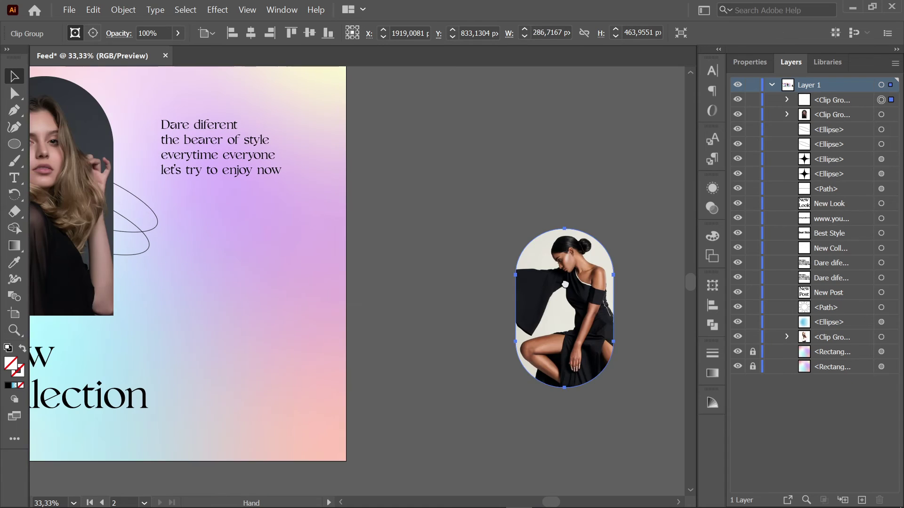
pyautogui.moveTo(468, 309); pyautogui.dragTo(253, 285)
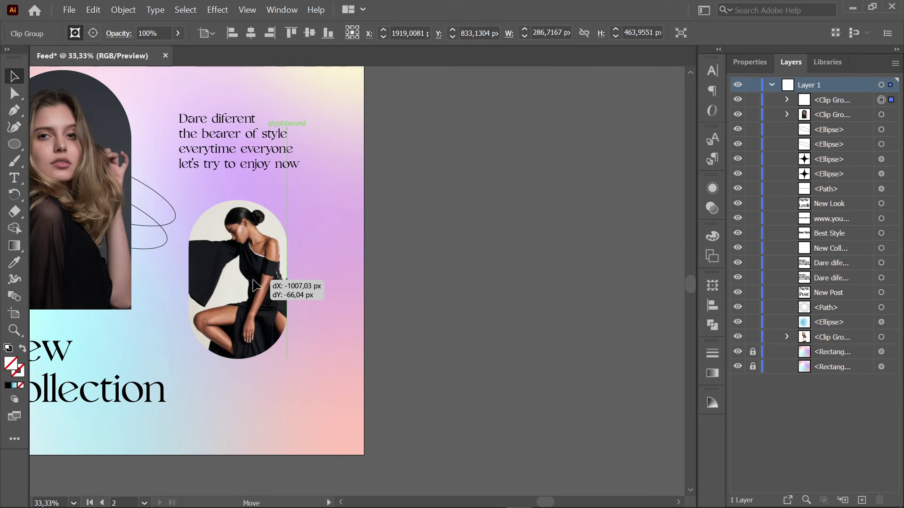
pyautogui.moveTo(253, 285); pyautogui.dragTo(259, 294)
pyautogui.moveTo(347, 276)
pyautogui.mouseDown()
pyautogui.moveTo(407, 307)
pyautogui.moveTo(467, 244)
pyautogui.mouseUp()
pyautogui.hotkey('ctrl', '-')
pyautogui.click(503, 341)
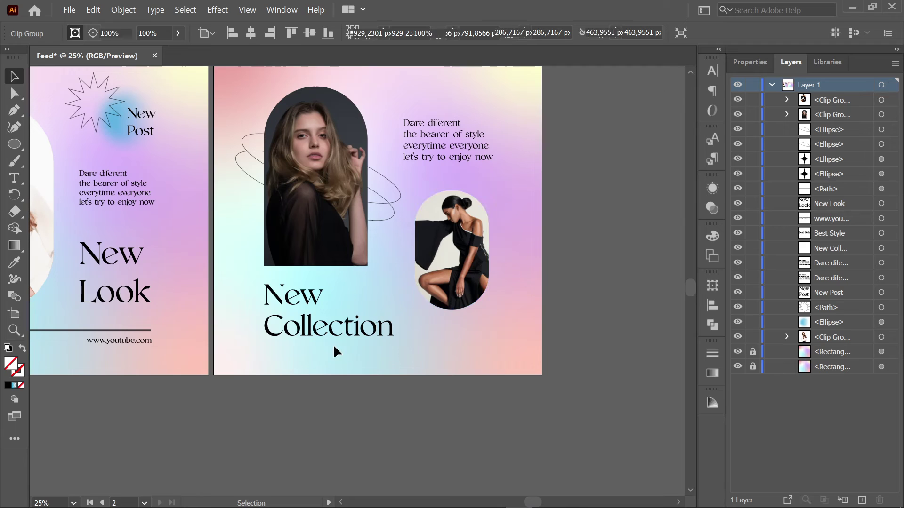
pyautogui.hotkey('ctrl', '-')
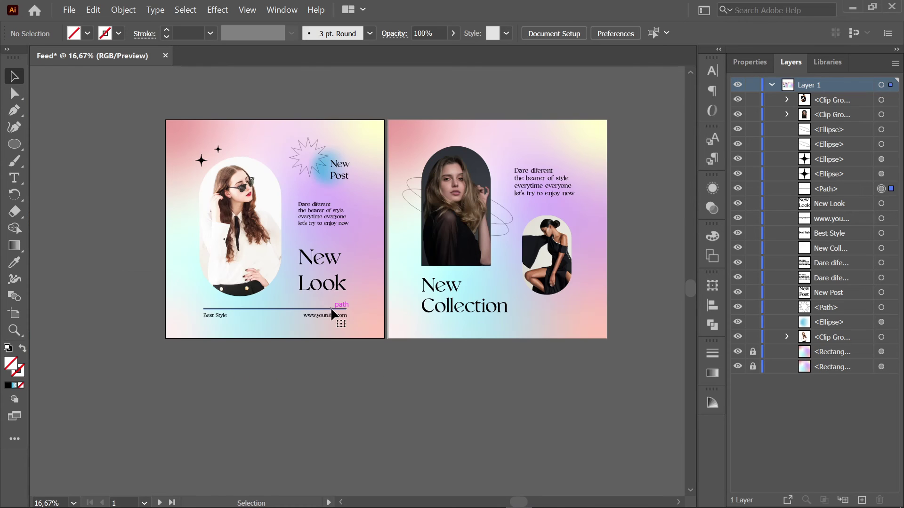
pyautogui.click(332, 310)
pyautogui.moveTo(333, 313)
pyautogui.mouseDown()
pyautogui.moveTo(590, 202)
pyautogui.moveTo(589, 158)
pyautogui.mouseUp()
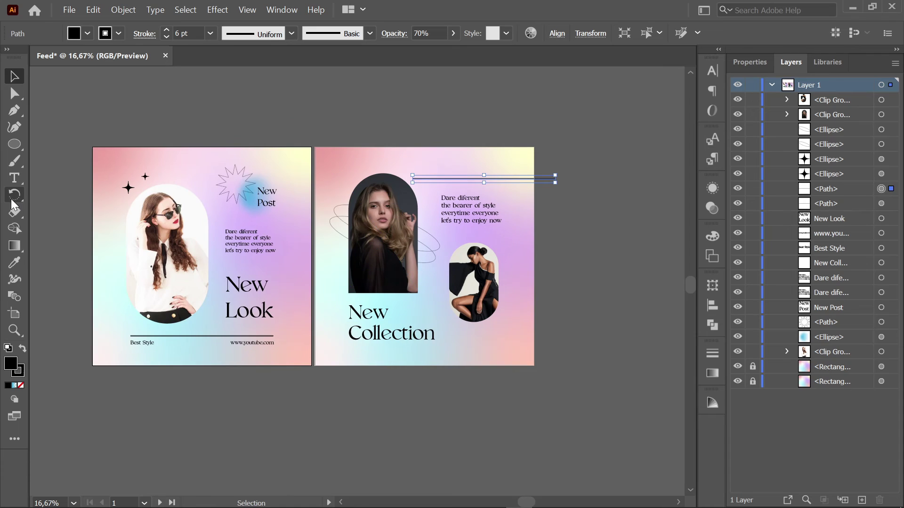
pyautogui.doubleClick(13, 197)
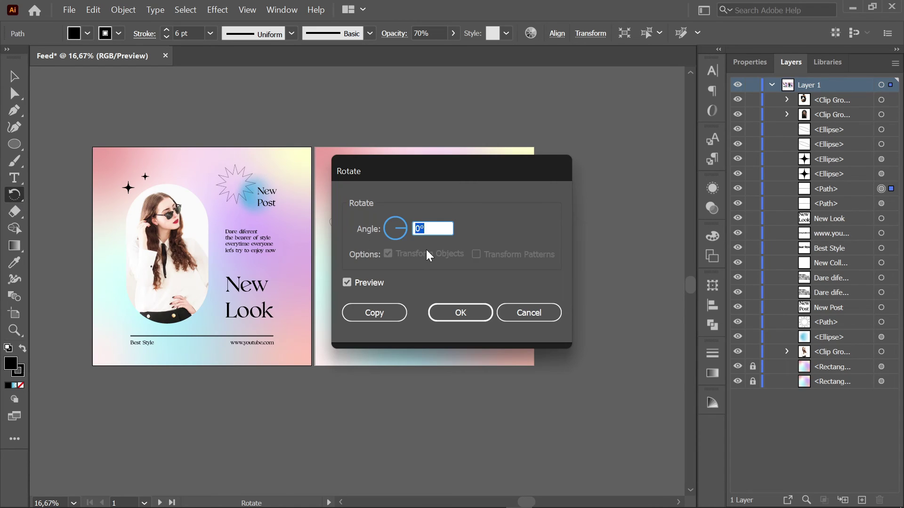
pyautogui.write('90')
pyautogui.press('Return')
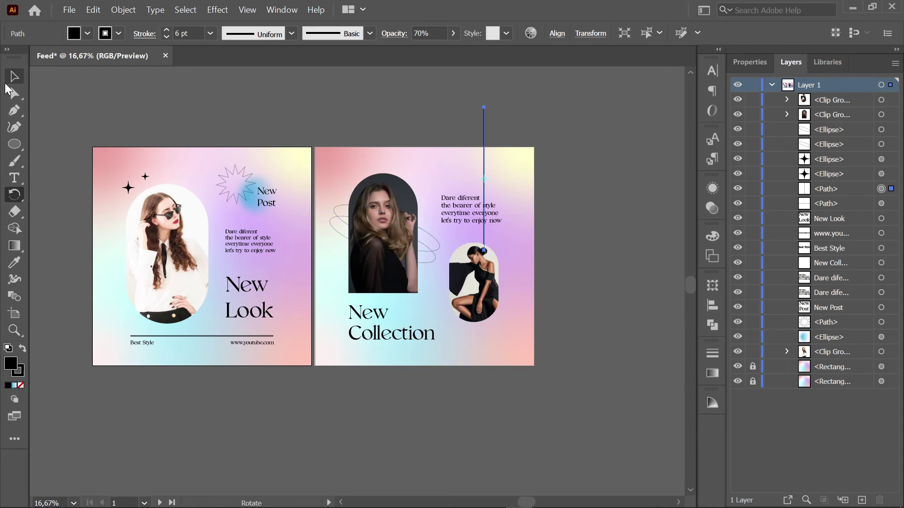
pyautogui.click(13, 76)
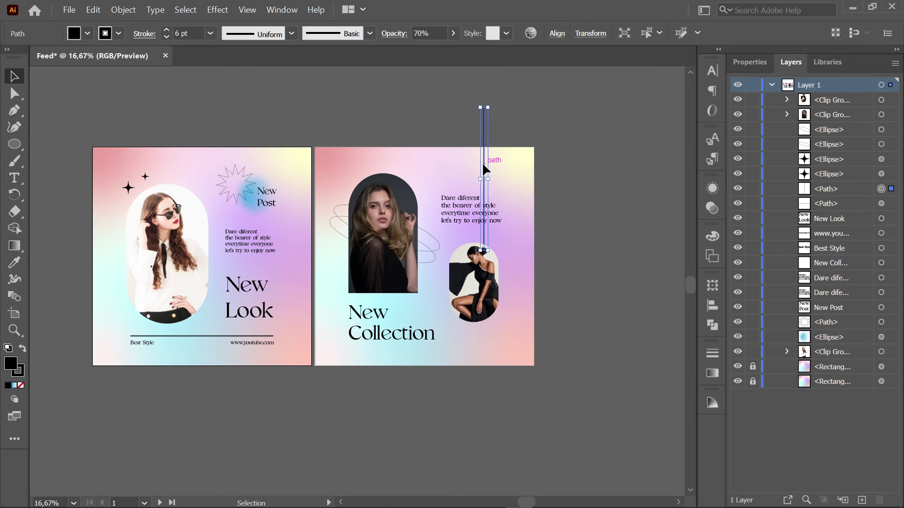
pyautogui.moveTo(482, 162); pyautogui.dragTo(512, 239)
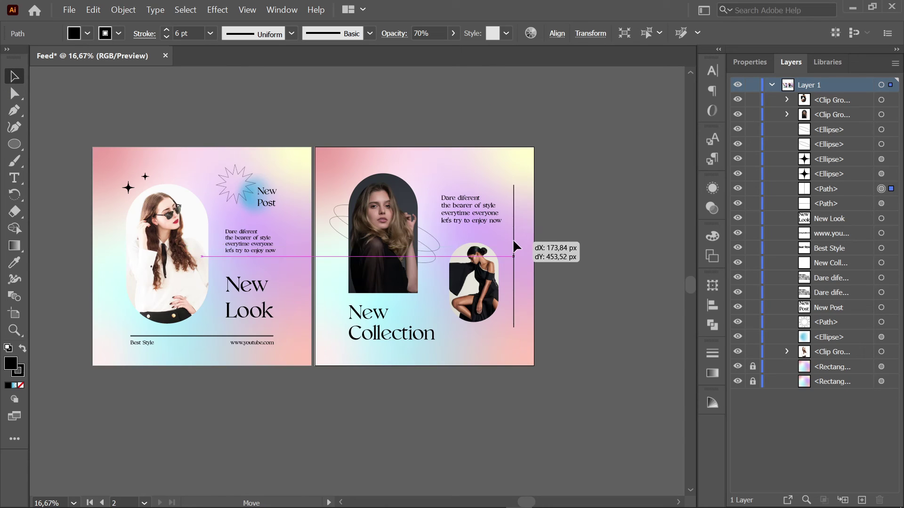
pyautogui.hotkey('ctrl', 'z')
pyautogui.hotkey('ctrl', 'z')
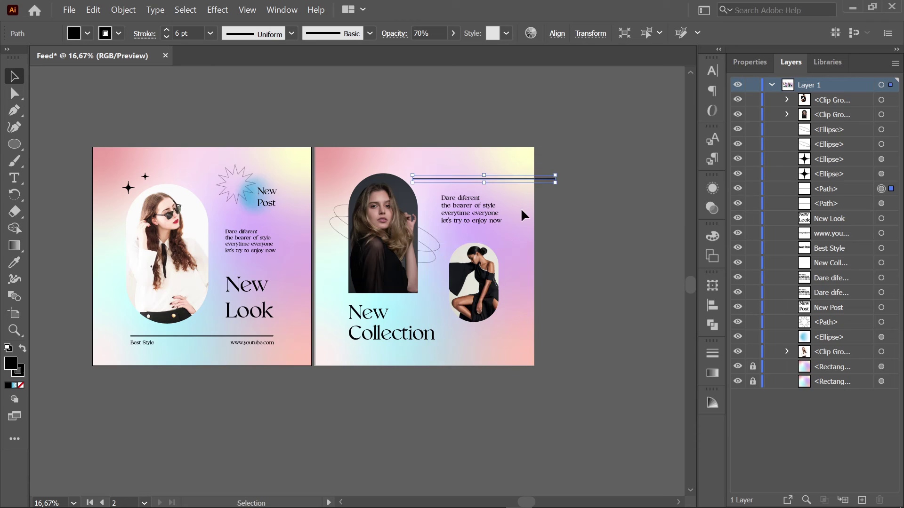
pyautogui.press('Delete')
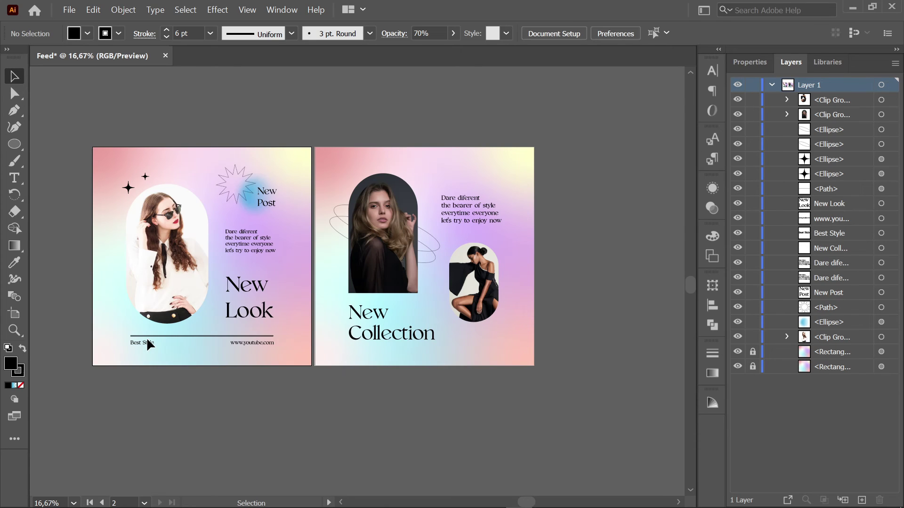
pyautogui.click(147, 341)
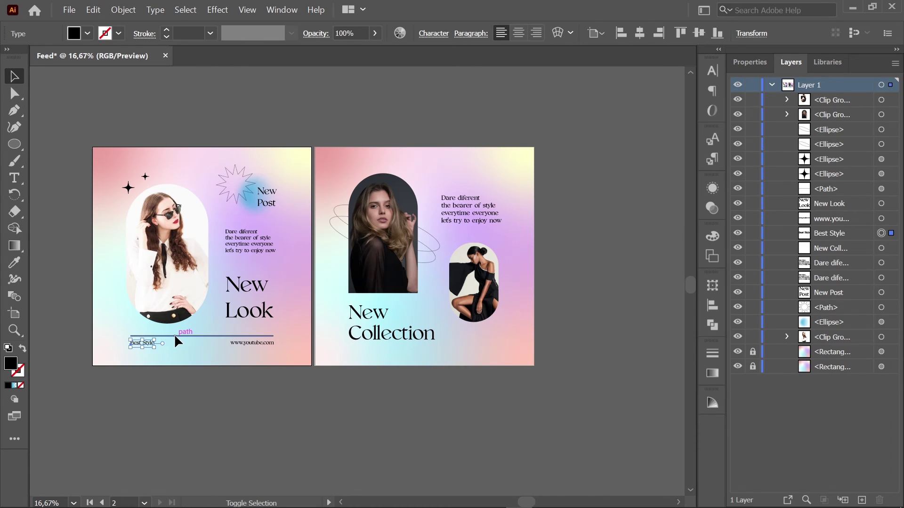
pyautogui.keyDown('shift'); pyautogui.click(175, 337); pyautogui.keyUp('shift')
pyautogui.keyDown('shift'); pyautogui.click(253, 345); pyautogui.keyUp('shift')
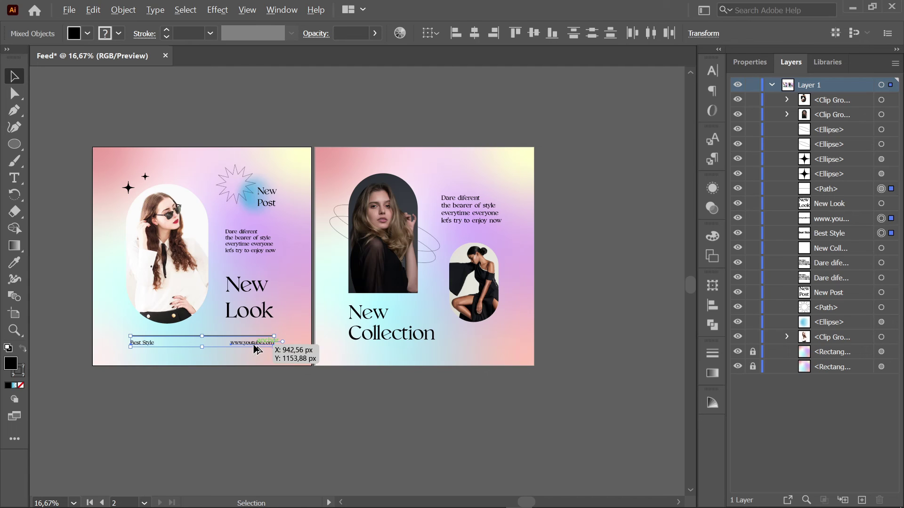
pyautogui.moveTo(257, 348); pyautogui.dragTo(628, 165)
# Step: Rotate the footer copy 90° and set it along the New Collection post's right edge
pyautogui.doubleClick(10, 194)
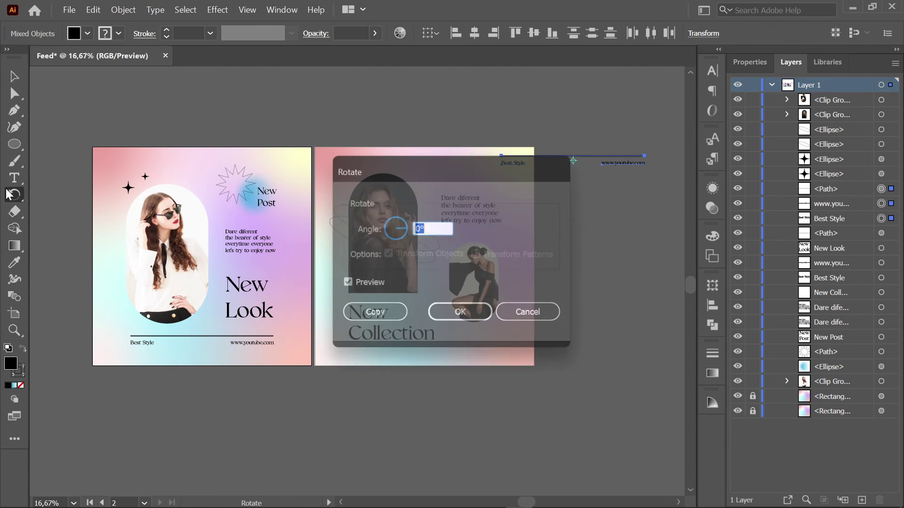
pyautogui.write('90')
pyautogui.press('Return')
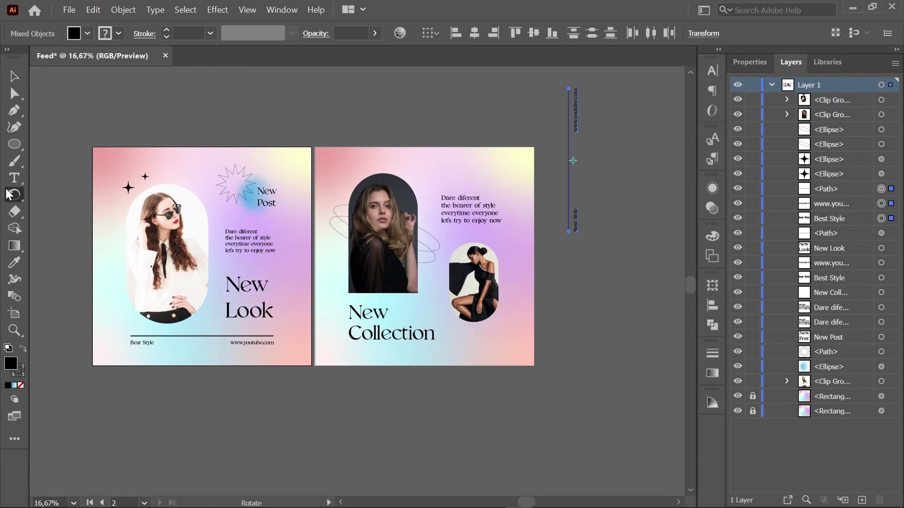
pyautogui.click(15, 75)
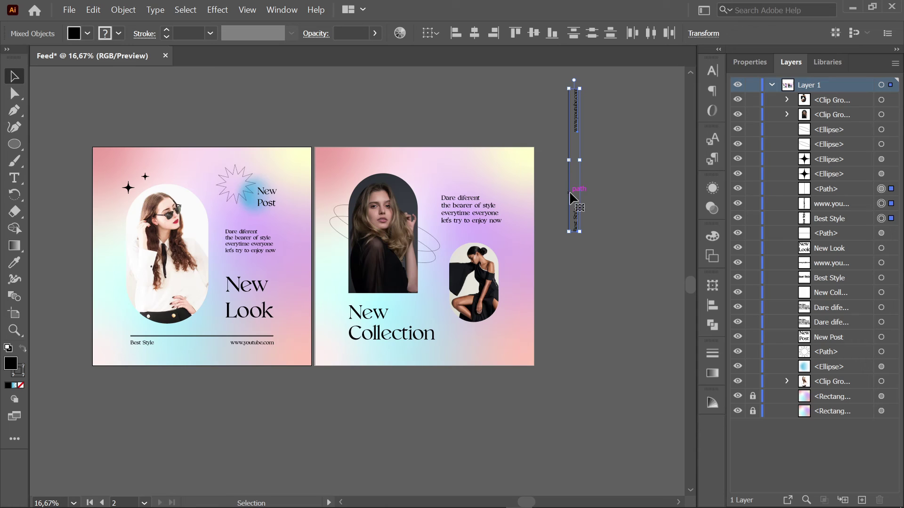
pyautogui.moveTo(569, 192); pyautogui.dragTo(519, 292)
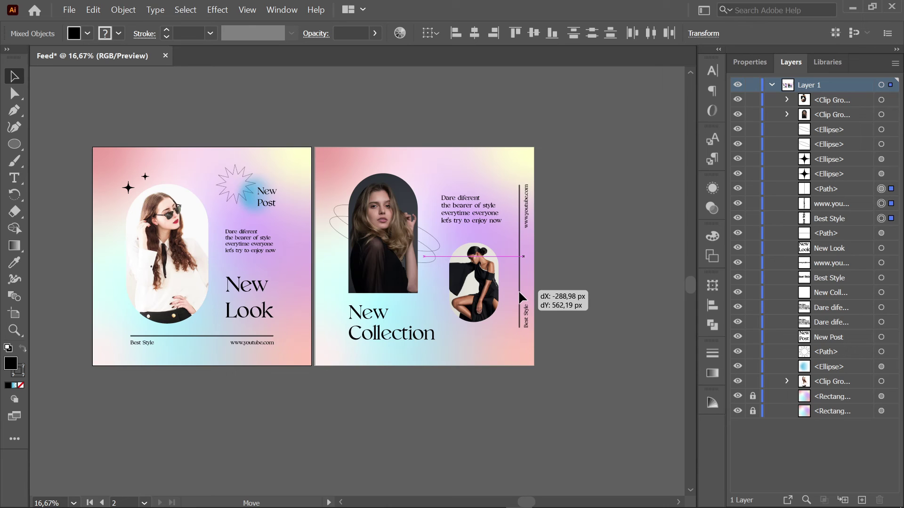
pyautogui.scroll(1, 549, 238)
pyautogui.scroll(3, 546, 255)
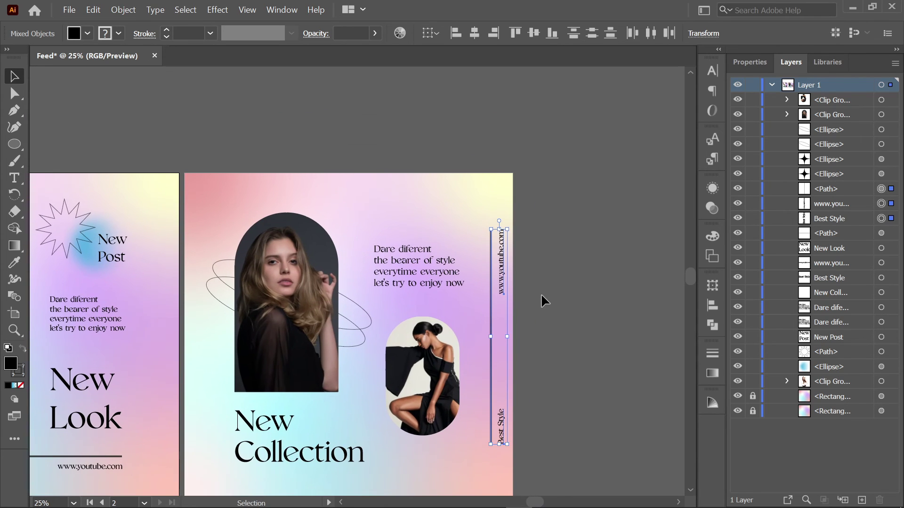
pyautogui.click(503, 283)
pyautogui.scroll(2, 507, 281)
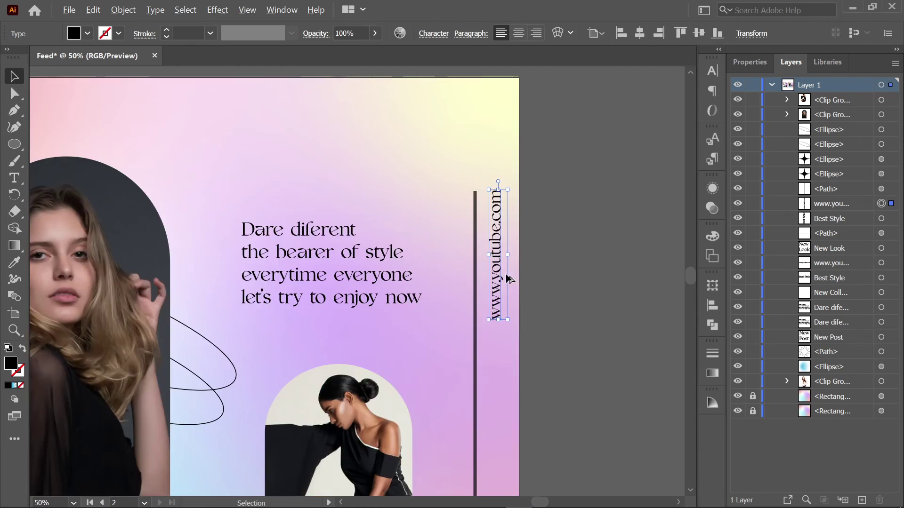
pyautogui.doubleClick(497, 279)
pyautogui.hotkey('ctrl', 'a')
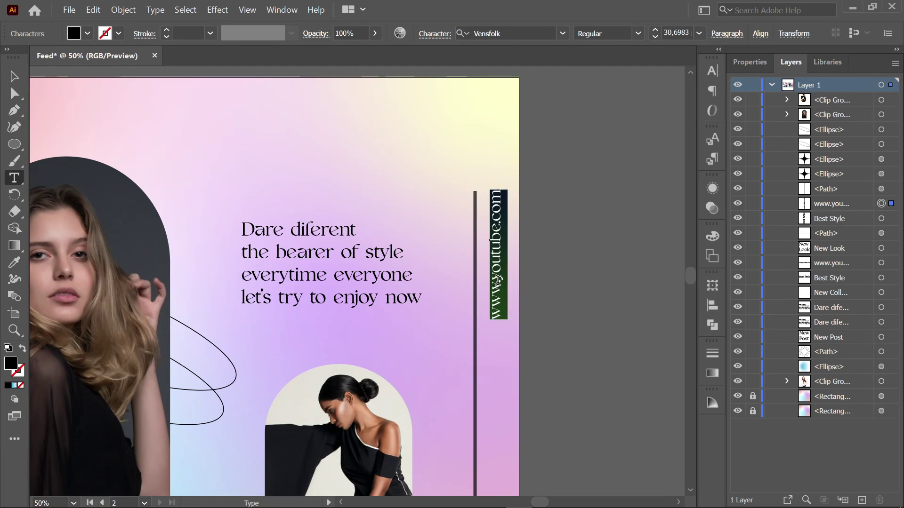
pyautogui.write('star')
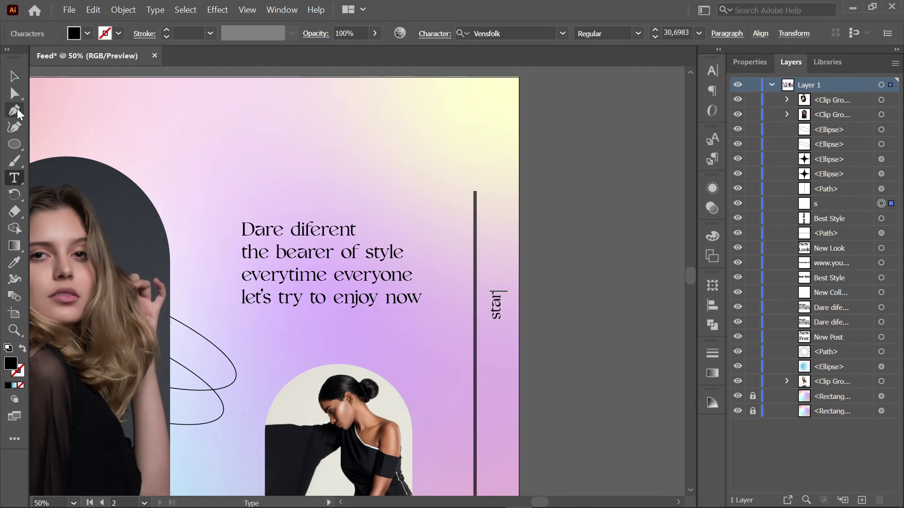
pyautogui.click(14, 79)
pyautogui.moveTo(502, 316); pyautogui.dragTo(477, 165)
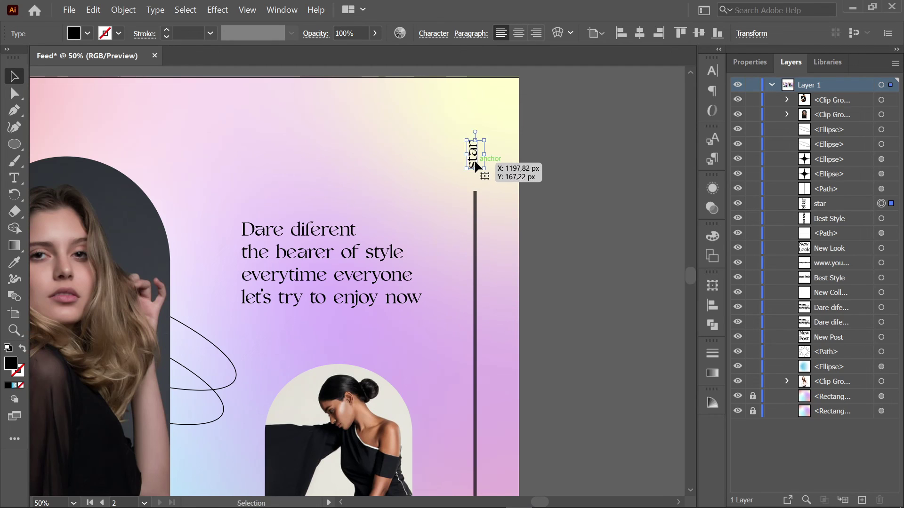
pyautogui.moveTo(477, 164); pyautogui.dragTo(474, 163)
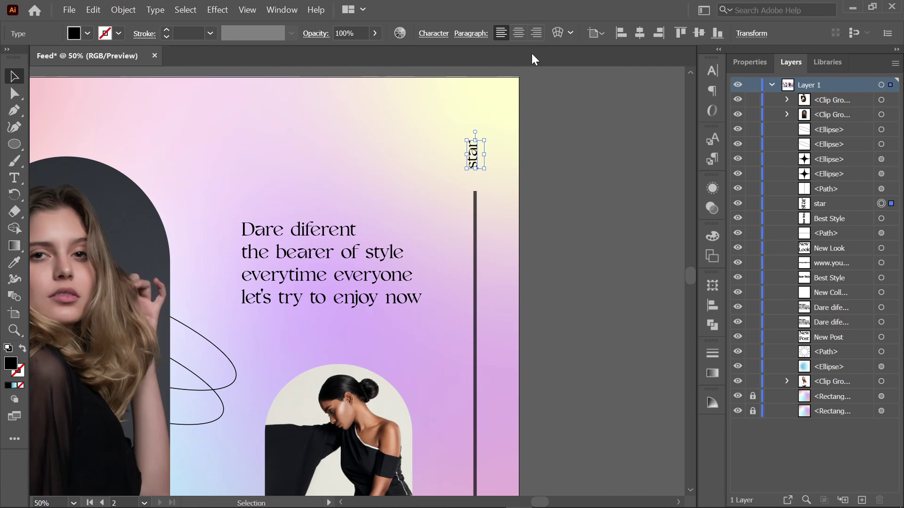
# Step: Set the star caption's font size to 32 and nudge it just above the line
pyautogui.click(438, 34)
pyautogui.click(338, 97)
pyautogui.doubleClick(338, 97)
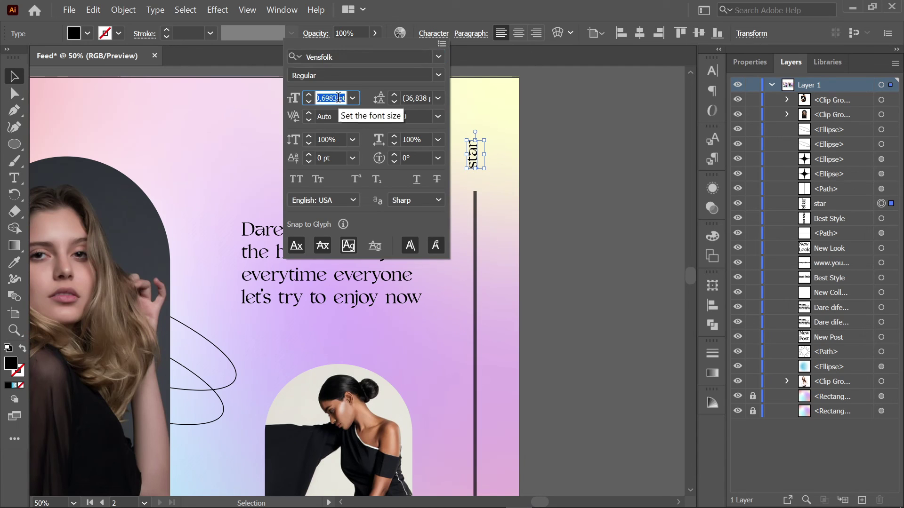
pyautogui.write('32')
pyautogui.press('Return')
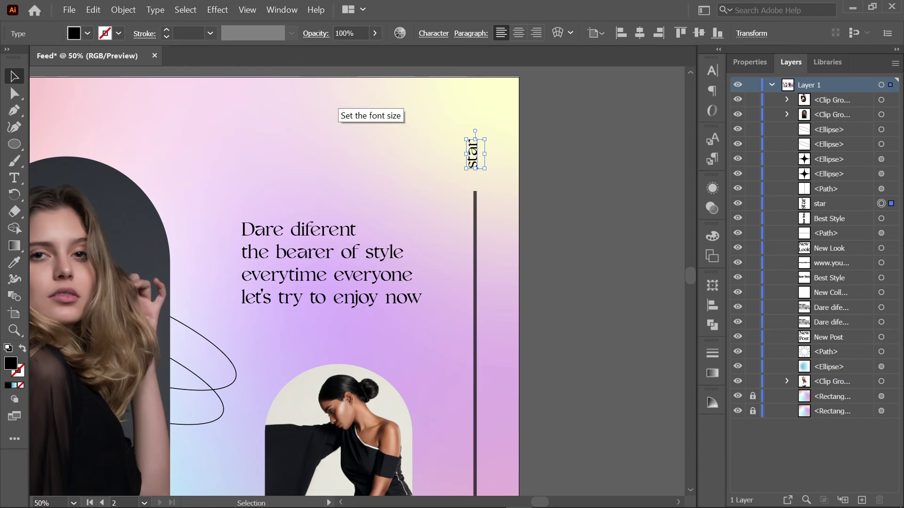
pyautogui.moveTo(485, 168)
pyautogui.mouseDown()
pyautogui.moveTo(493, 175)
pyautogui.moveTo(476, 168)
pyautogui.moveTo(484, 152)
pyautogui.mouseUp()
# Step: Zoom out and move the lower vertical Best Style caption slightly down
pyautogui.hotkey('ctrl', '-')
pyautogui.scroll(-1, 504, 248)
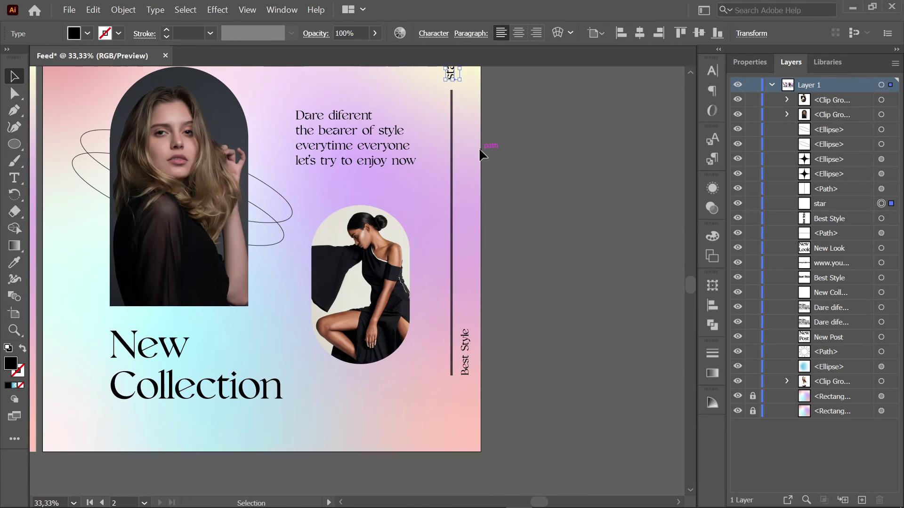
pyautogui.scroll(-3, 479, 150)
pyautogui.scroll(-2, 478, 160)
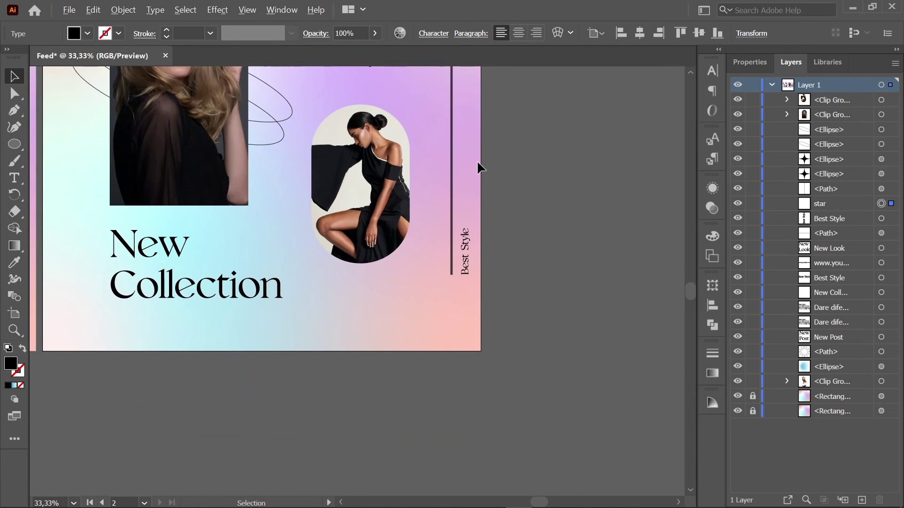
pyautogui.scroll(1, 478, 167)
pyautogui.moveTo(459, 331); pyautogui.dragTo(439, 396)
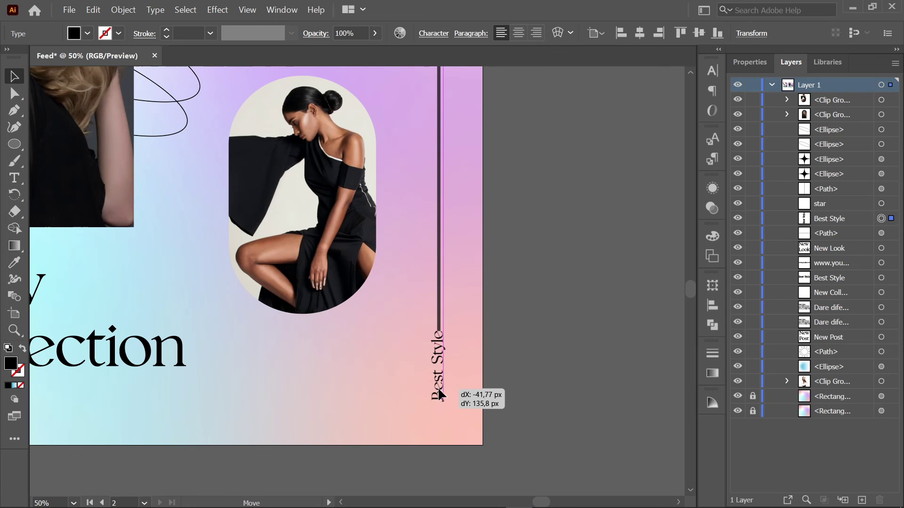
# Step: Replace the Best Style caption text with 'Collaboration'
pyautogui.moveTo(439, 390); pyautogui.dragTo(438, 395)
pyautogui.doubleClick(438, 394)
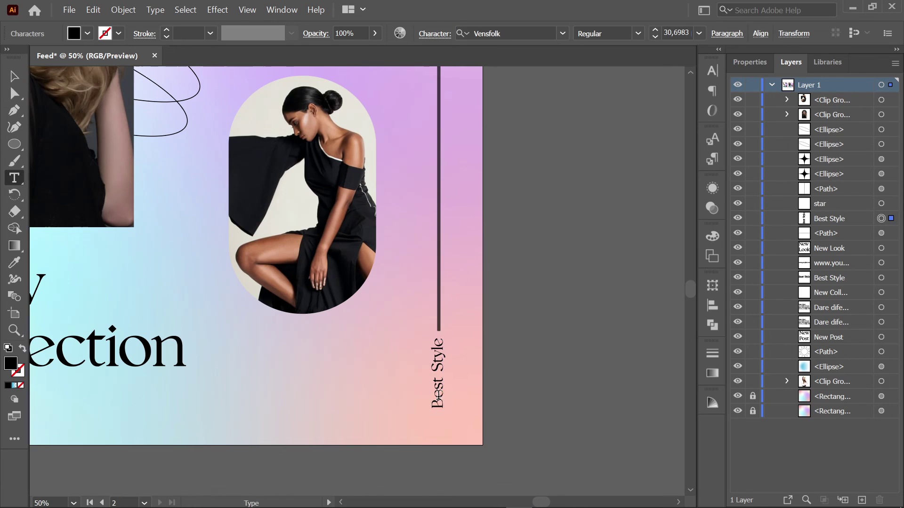
pyautogui.hotkey('ctrl', 'a')
pyautogui.write('C')
pyautogui.write('ollaborat')
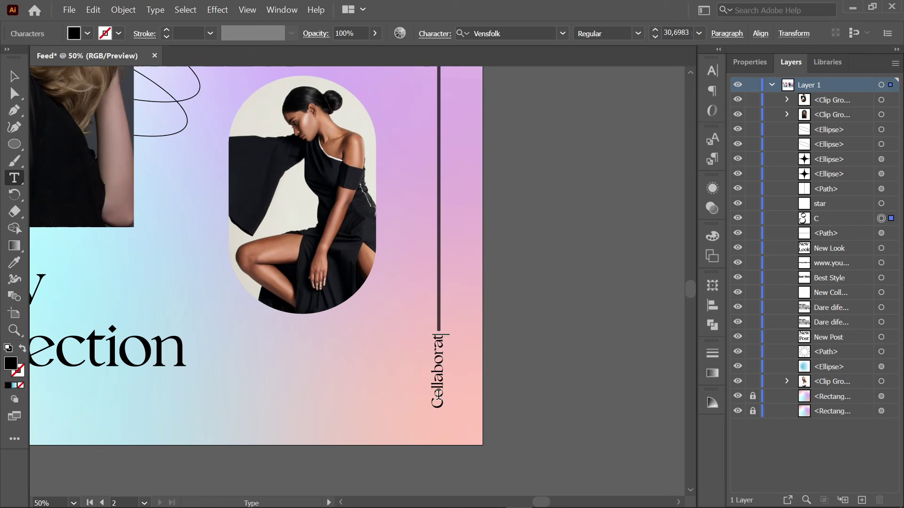
pyautogui.write('ion')
pyautogui.click(13, 75)
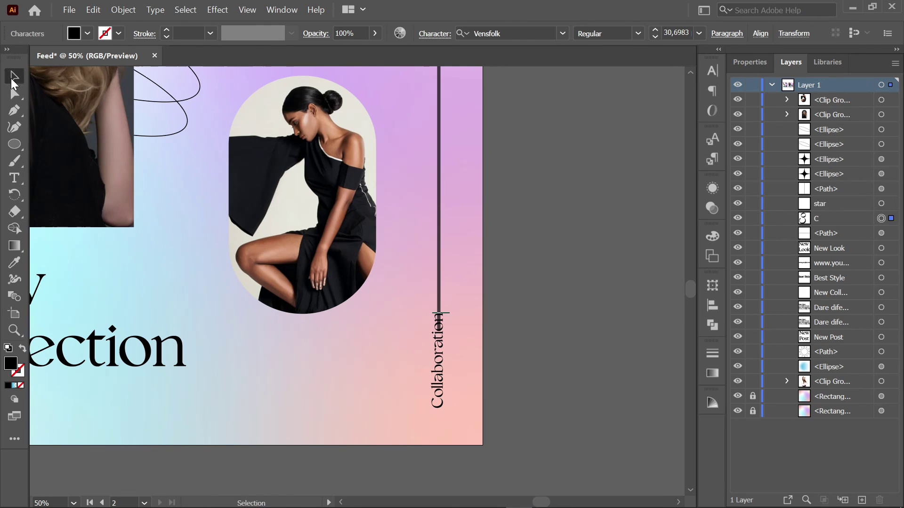
pyautogui.click(439, 268)
# Step: Shorten the vertical line by raising its bottom endpoint
pyautogui.moveTo(442, 330); pyautogui.dragTo(442, 329)
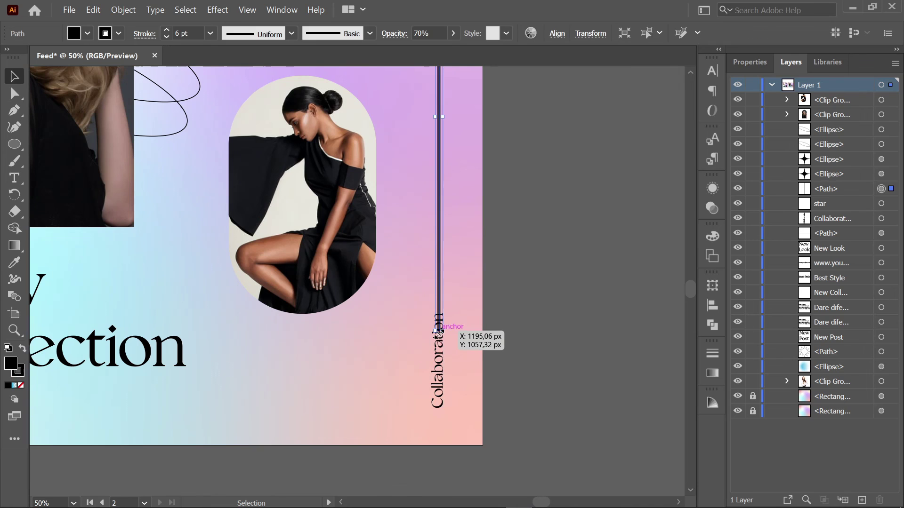
pyautogui.scroll(3, 441, 329)
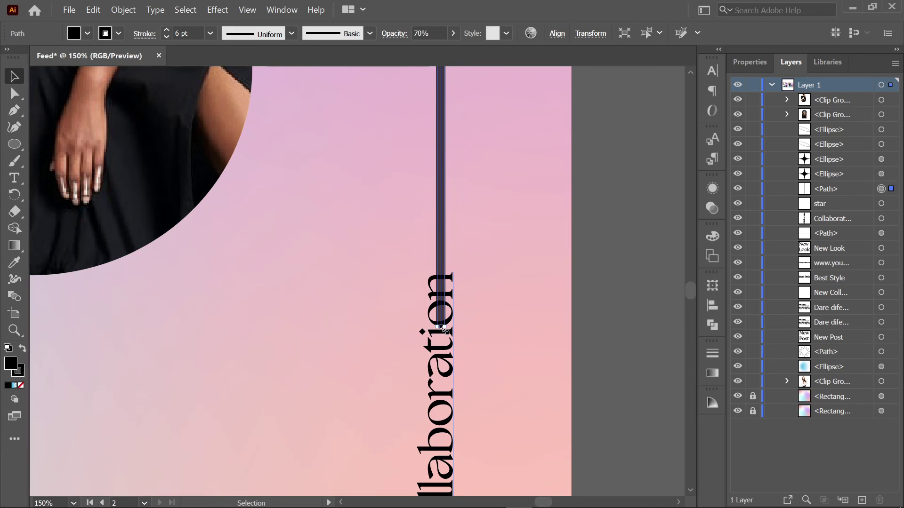
pyautogui.scroll(1, 442, 325)
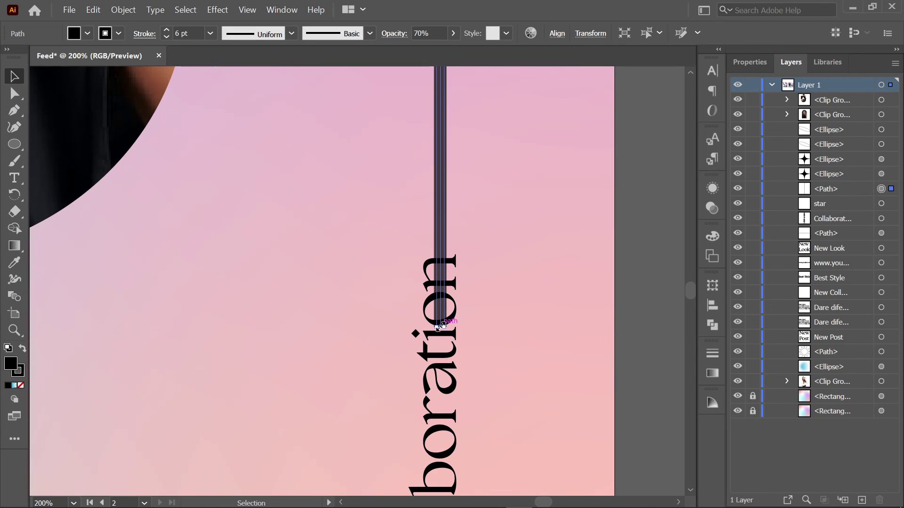
pyautogui.moveTo(442, 326); pyautogui.dragTo(440, 161)
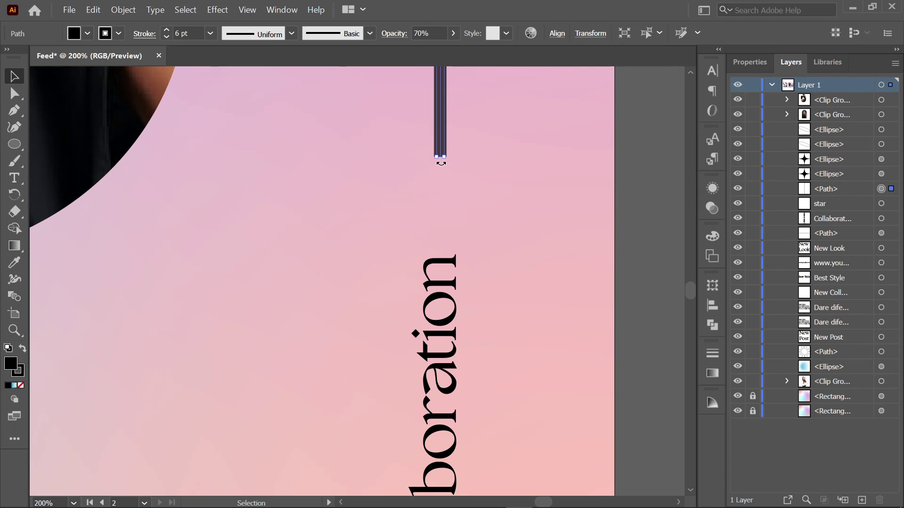
pyautogui.scroll(-3, 440, 161)
pyautogui.scroll(2, 449, 358)
pyautogui.scroll(-2, 450, 357)
pyautogui.moveTo(452, 350); pyautogui.dragTo(459, 374)
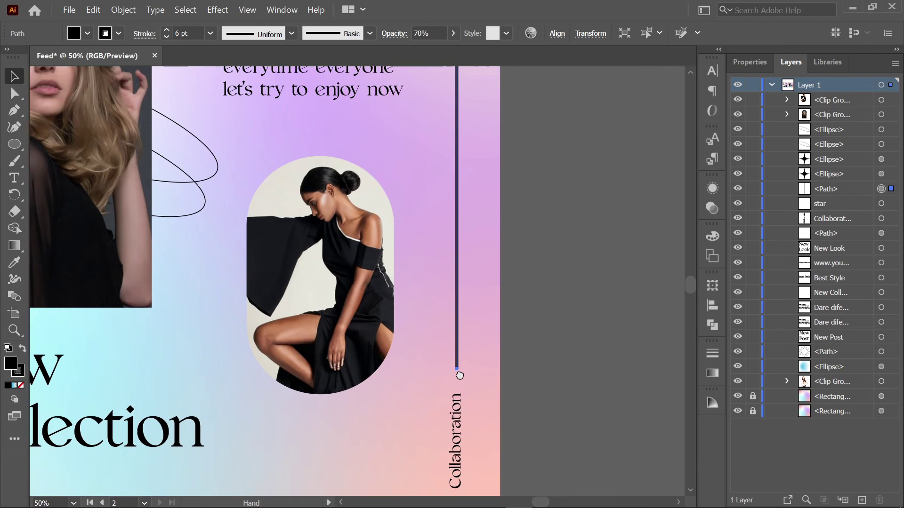
pyautogui.scroll(3, 458, 378)
pyautogui.click(447, 370)
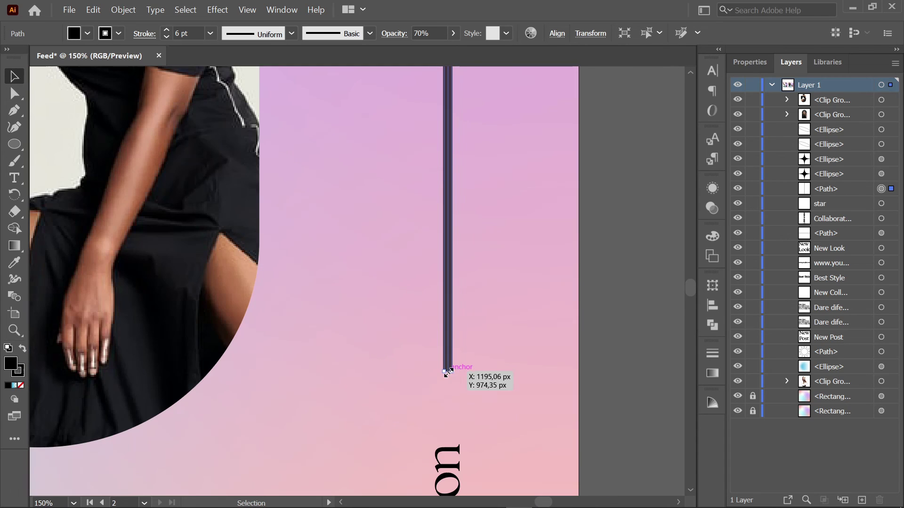
pyautogui.scroll(1, 450, 371)
pyautogui.moveTo(445, 373); pyautogui.dragTo(438, 237)
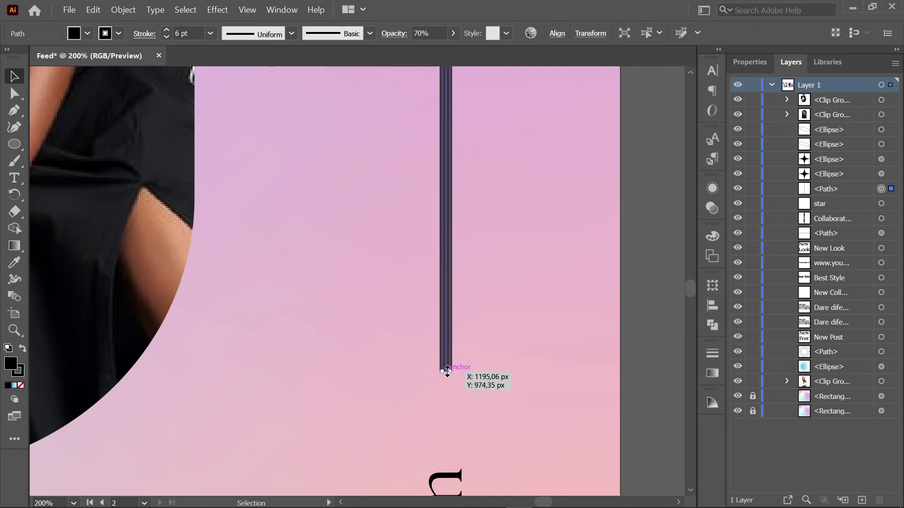
pyautogui.scroll(-3, 452, 264)
pyautogui.scroll(1, 459, 390)
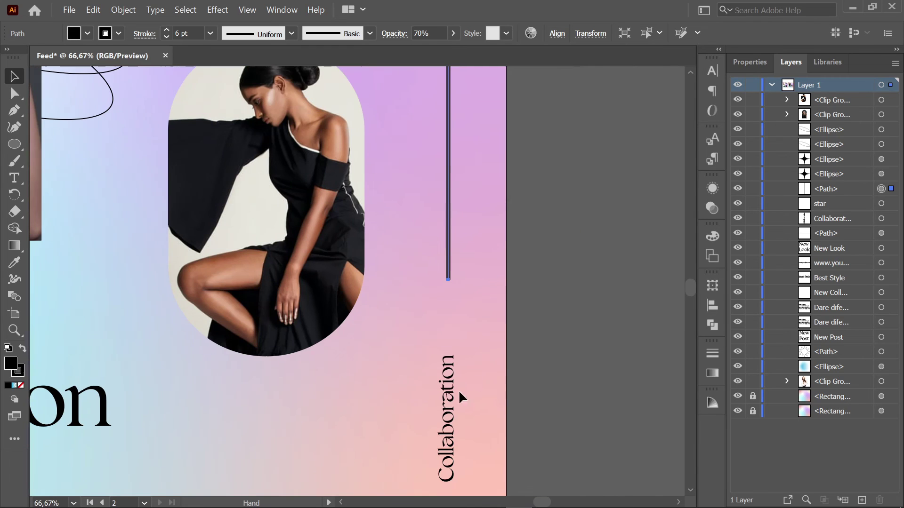
# Step: Move the Collaboration text up to sit just beneath the line's end
pyautogui.click(449, 406)
pyautogui.moveTo(450, 405); pyautogui.dragTo(448, 346)
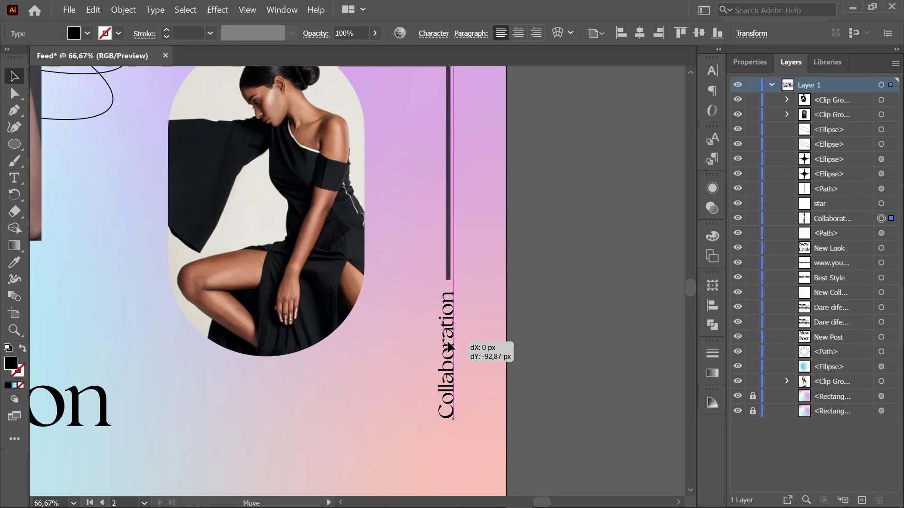
pyautogui.moveTo(447, 344); pyautogui.dragTo(448, 342)
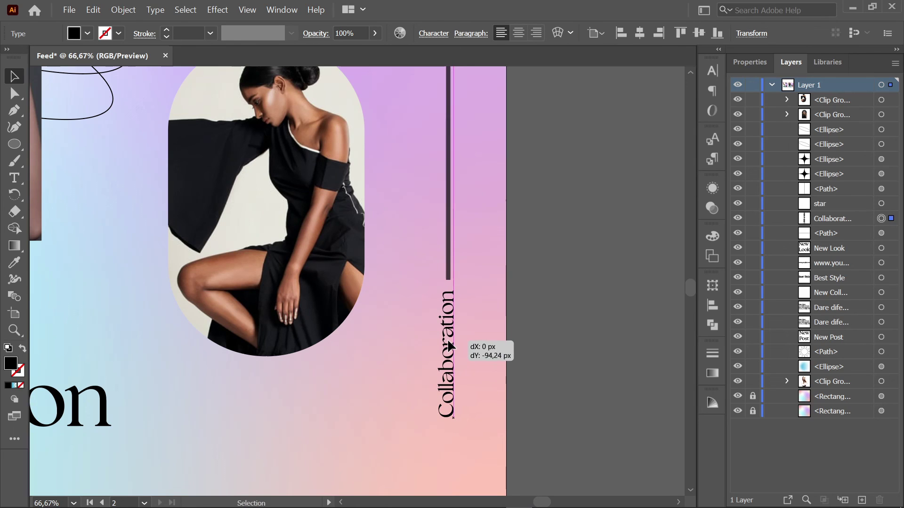
pyautogui.click(558, 314)
pyautogui.scroll(-1, 558, 315)
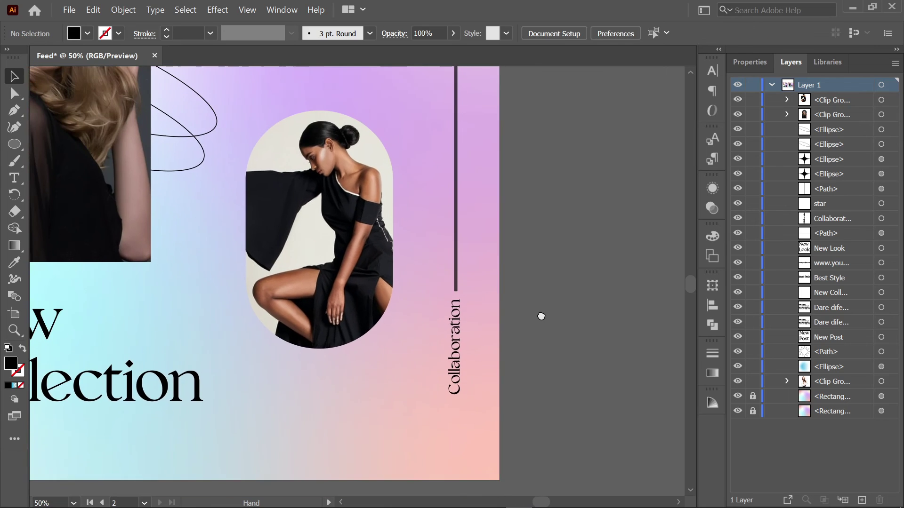
pyautogui.scroll(2, 541, 312)
pyautogui.scroll(-1, 551, 339)
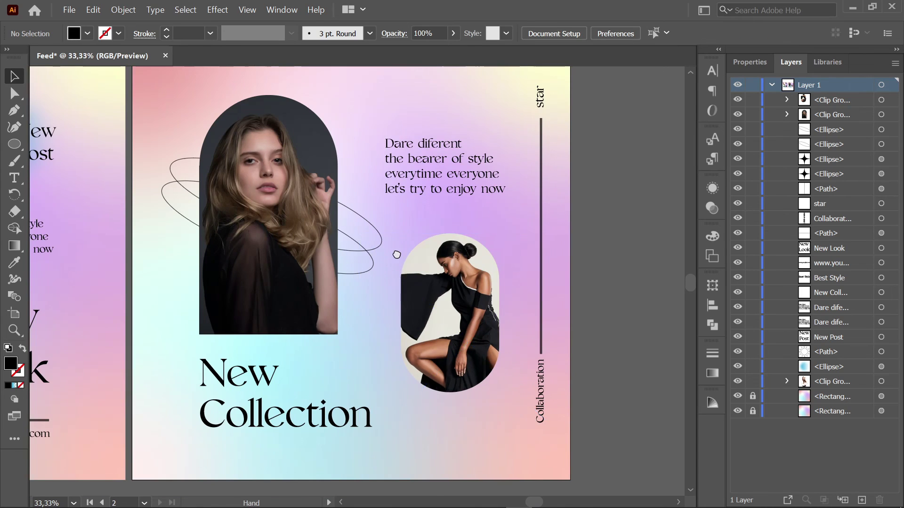
pyautogui.hscroll(-3, 334, 202)
pyautogui.scroll(1, 335, 203)
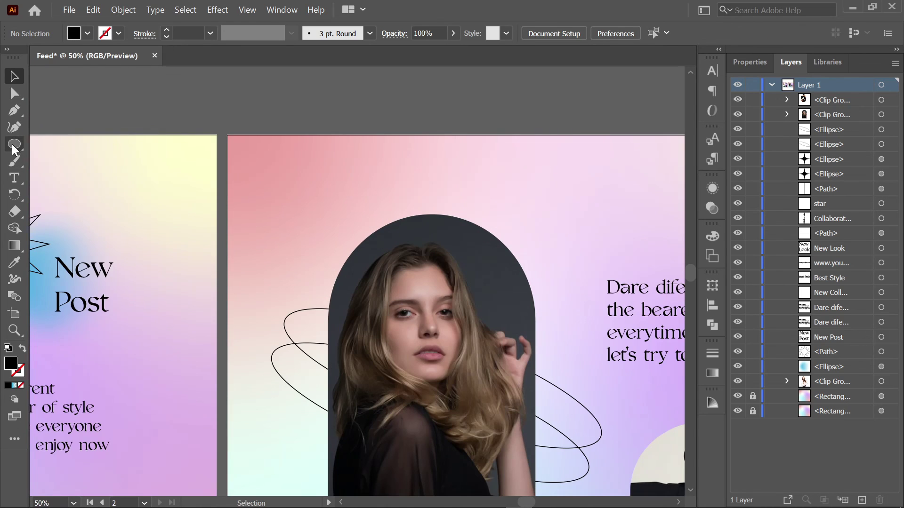
# Step: Draw a small circle near the post's top-left and pucker it -66% into a four-pointed star
pyautogui.moveTo(15, 149); pyautogui.dragTo(79, 163)
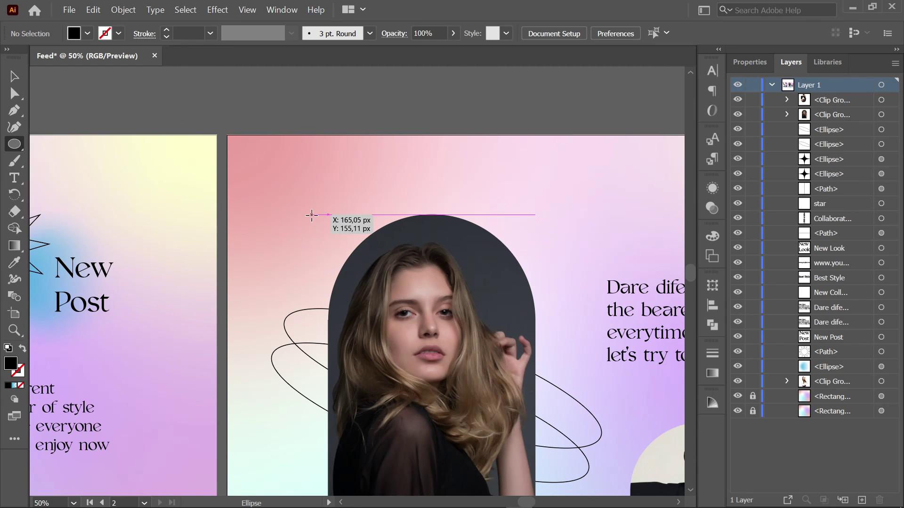
pyautogui.moveTo(301, 207); pyautogui.dragTo(338, 243)
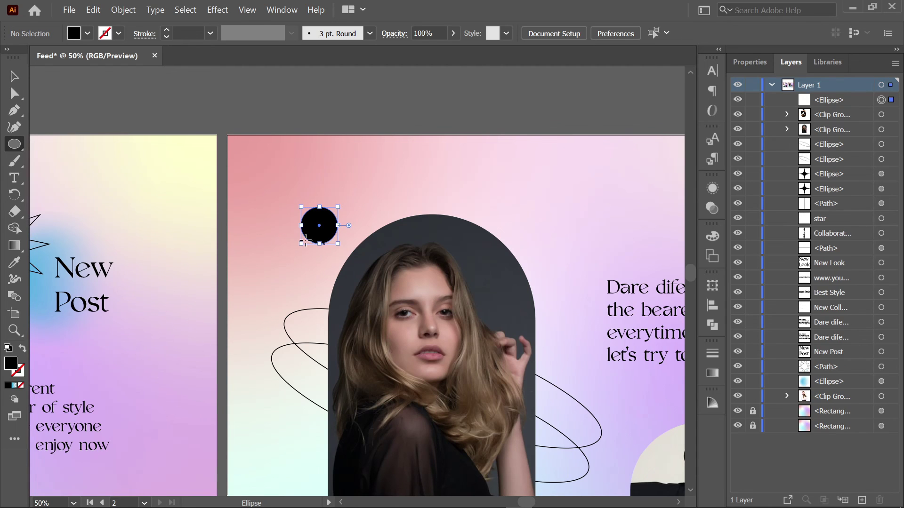
pyautogui.click(217, 9)
pyautogui.moveTo(259, 134)
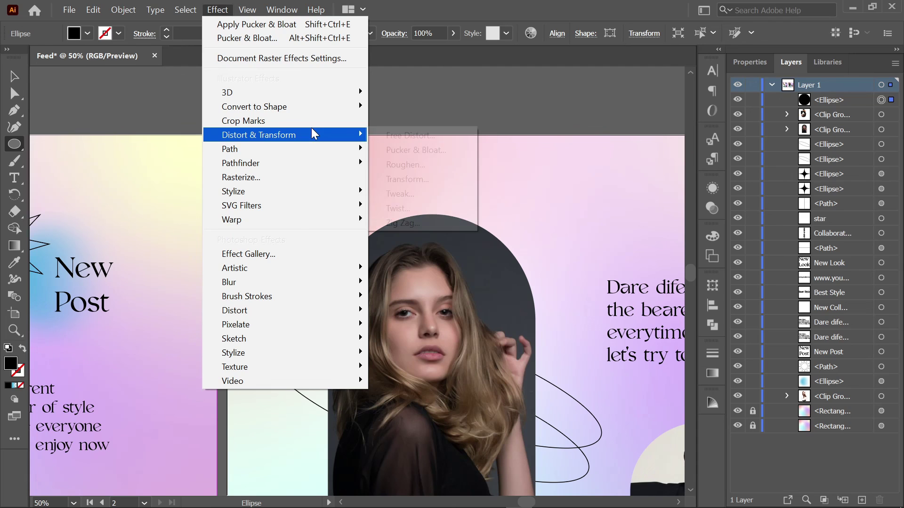
pyautogui.click(410, 150)
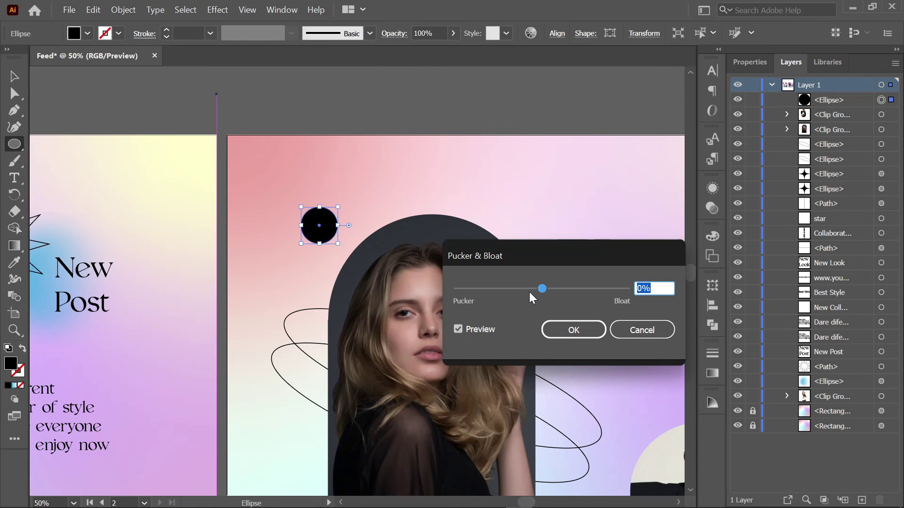
pyautogui.moveTo(530, 291); pyautogui.dragTo(514, 284)
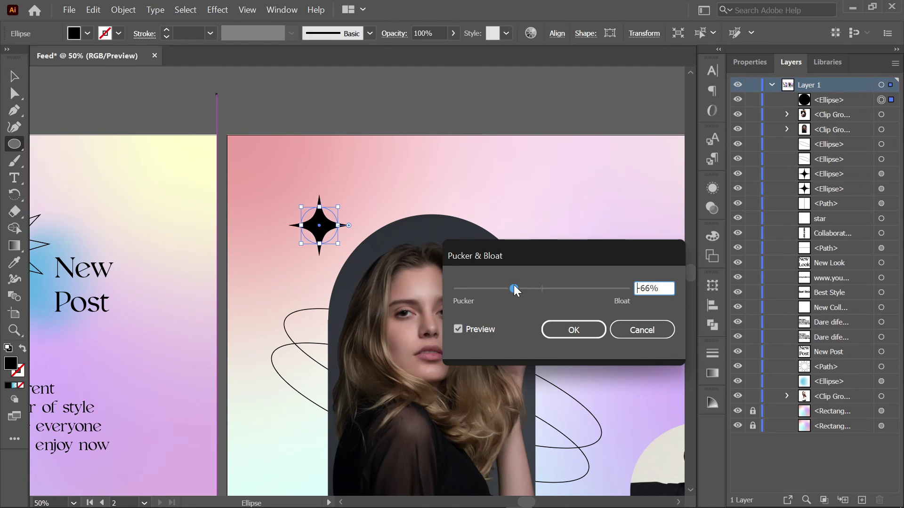
pyautogui.click(585, 326)
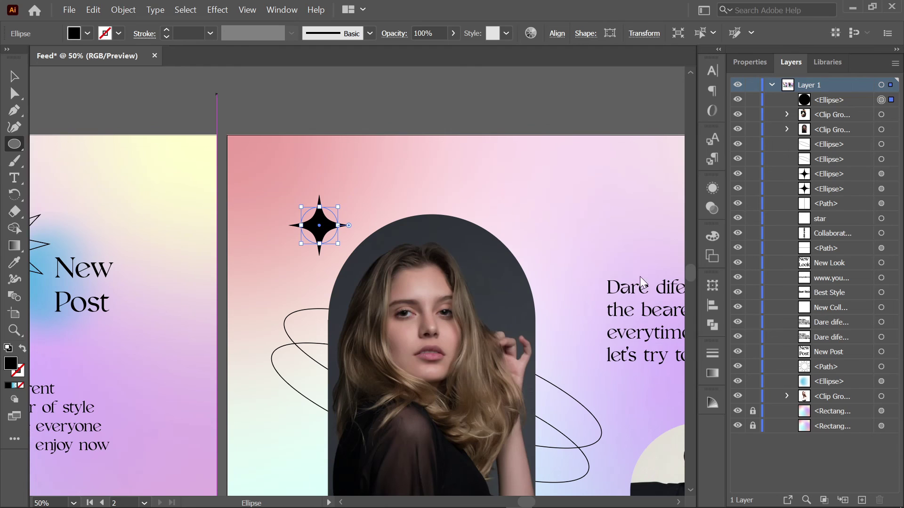
# Step: Make the sparkle an outline and shrink it to about 57 px
pyautogui.click(23, 349)
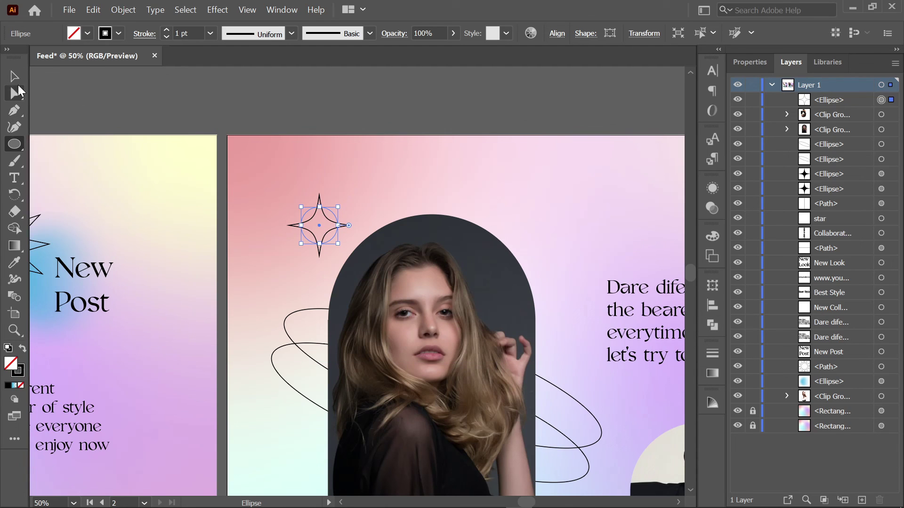
pyautogui.press('v')
pyautogui.moveTo(338, 207); pyautogui.dragTo(330, 214)
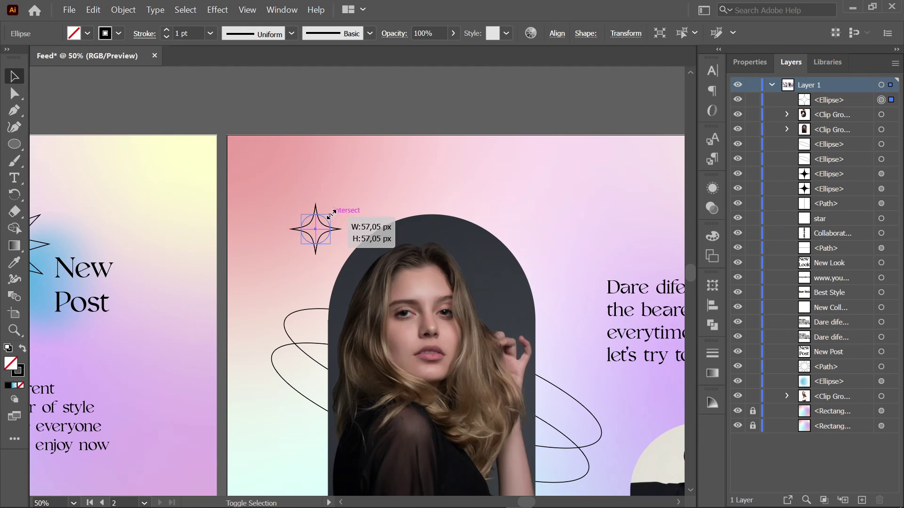
pyautogui.moveTo(474, 299); pyautogui.dragTo(363, 285)
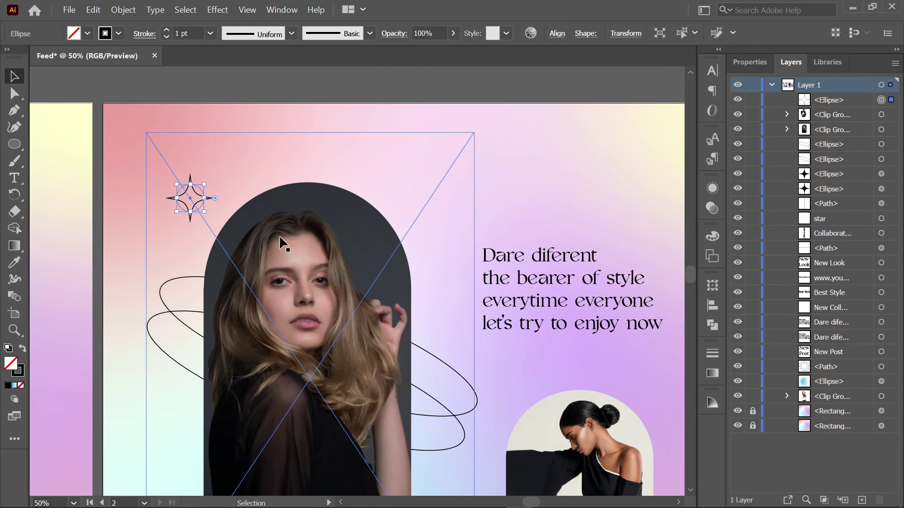
pyautogui.moveTo(452, 209); pyautogui.dragTo(311, 198)
pyautogui.click(14, 144)
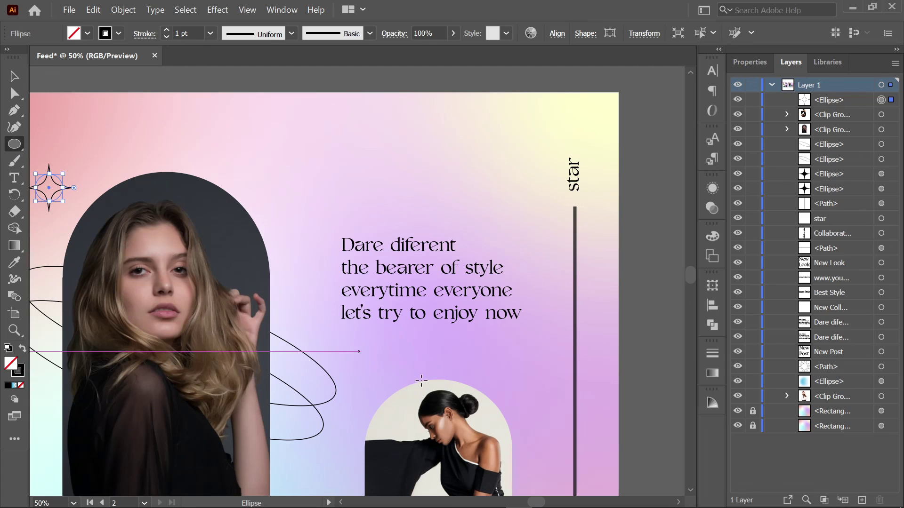
# Step: Draw a small many-pointed star with solid black fill just below the Dare diferent paragraph
pyautogui.moveTo(14, 144); pyautogui.dragTo(61, 193)
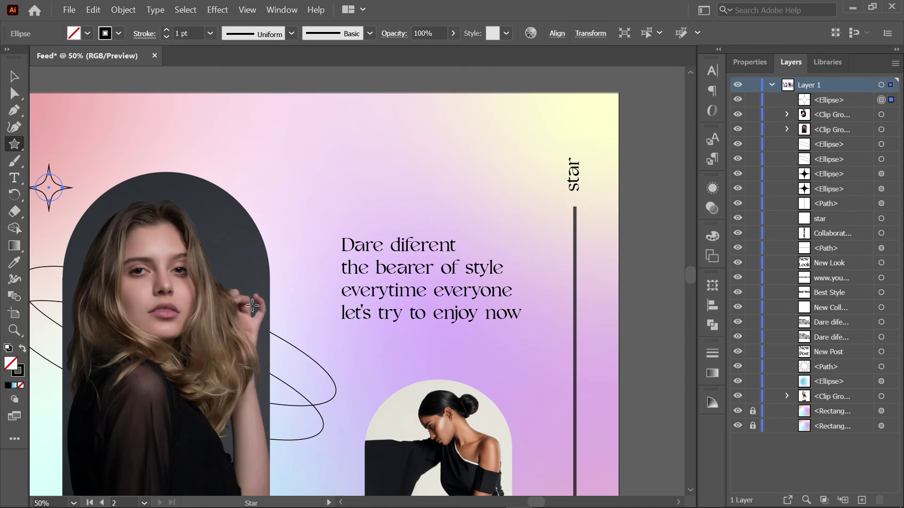
pyautogui.moveTo(353, 334)
pyautogui.mouseDown()
pyautogui.moveTo(370, 350)
pyautogui.moveTo(363, 344)
pyautogui.mouseUp()
pyautogui.press('Up')
pyautogui.press('Up')
pyautogui.press('Up')
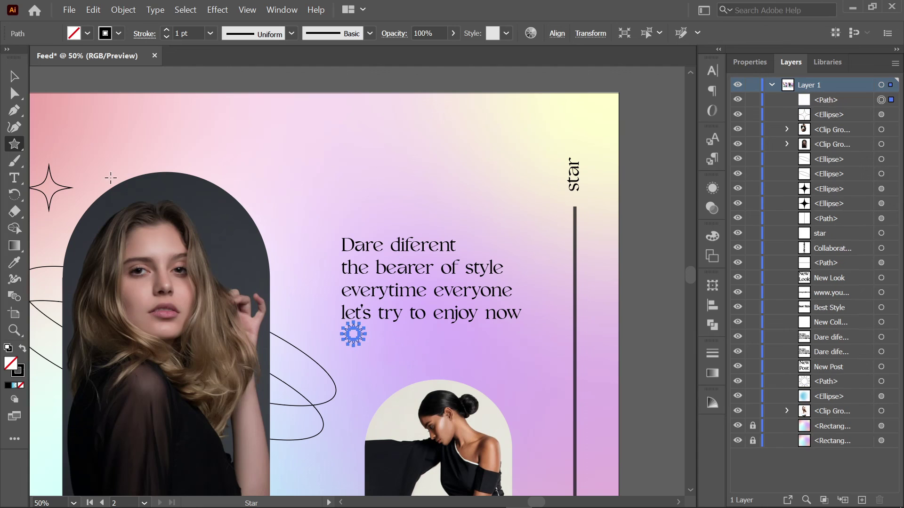
pyautogui.click(14, 75)
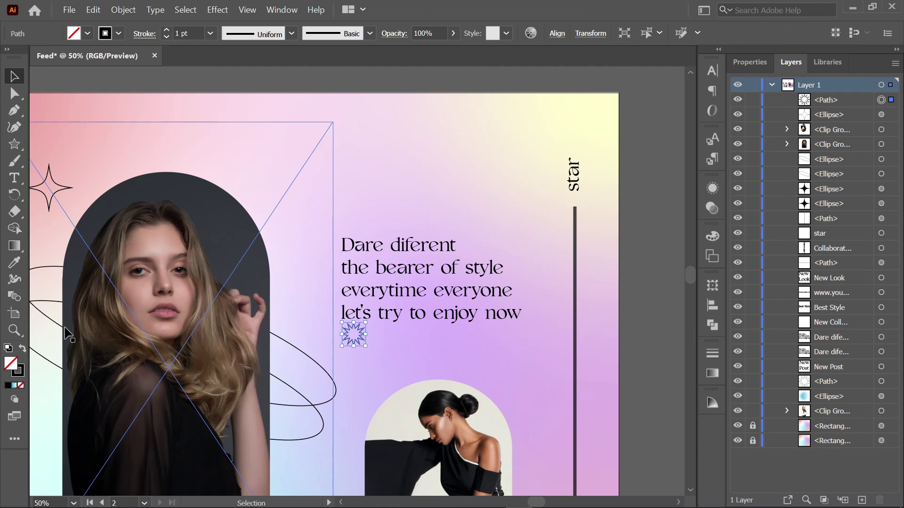
pyautogui.click(23, 348)
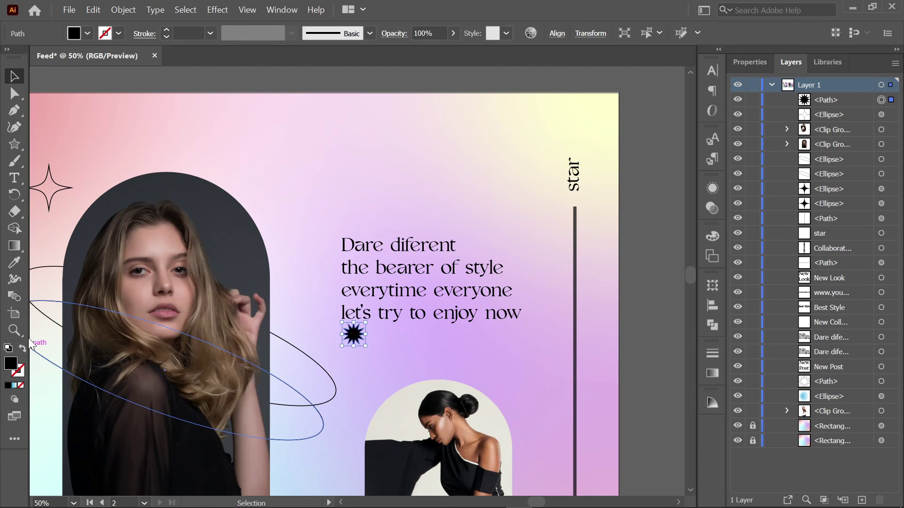
pyautogui.moveTo(357, 335); pyautogui.dragTo(358, 346)
# Step: Deselect, then zoom out and pan until the New Look and New Collection posts show side by side
pyautogui.scroll(-1, 630, 320)
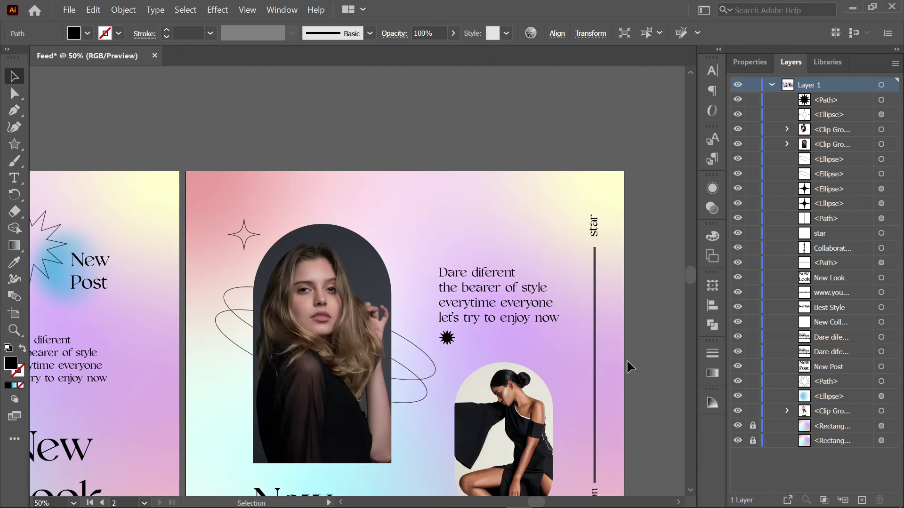
pyautogui.click(630, 367)
pyautogui.scroll(-1, 622, 293)
pyautogui.scroll(-2, 609, 253)
pyautogui.scroll(-1, 614, 261)
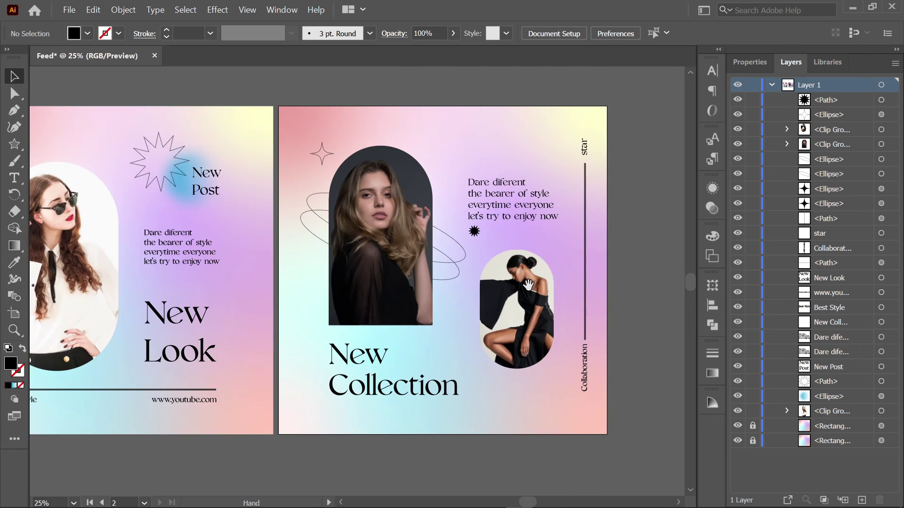
pyautogui.moveTo(528, 285); pyautogui.dragTo(583, 299)
pyautogui.scroll(-1, 582, 299)
pyautogui.moveTo(560, 328); pyautogui.dragTo(526, 307)
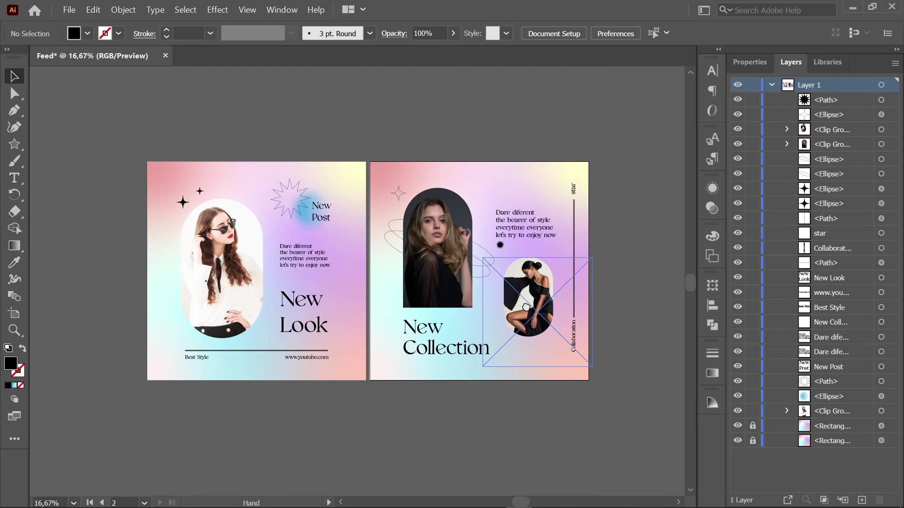